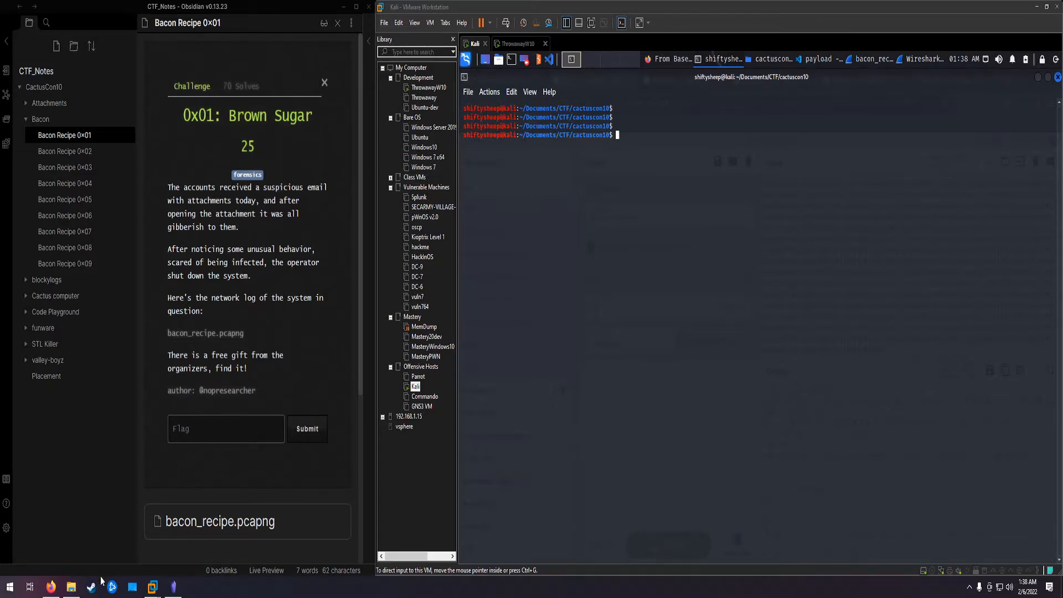
# Step: Check the team's score page in the host's Firefox, and return to the Kali virtual machine
pyautogui.click(51, 586)
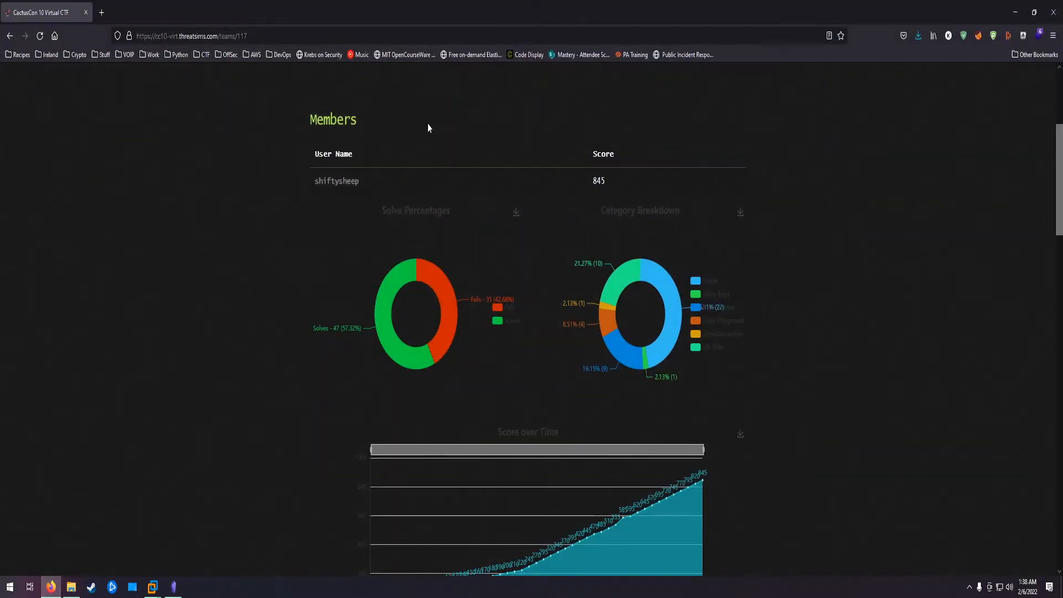
pyautogui.click(51, 587)
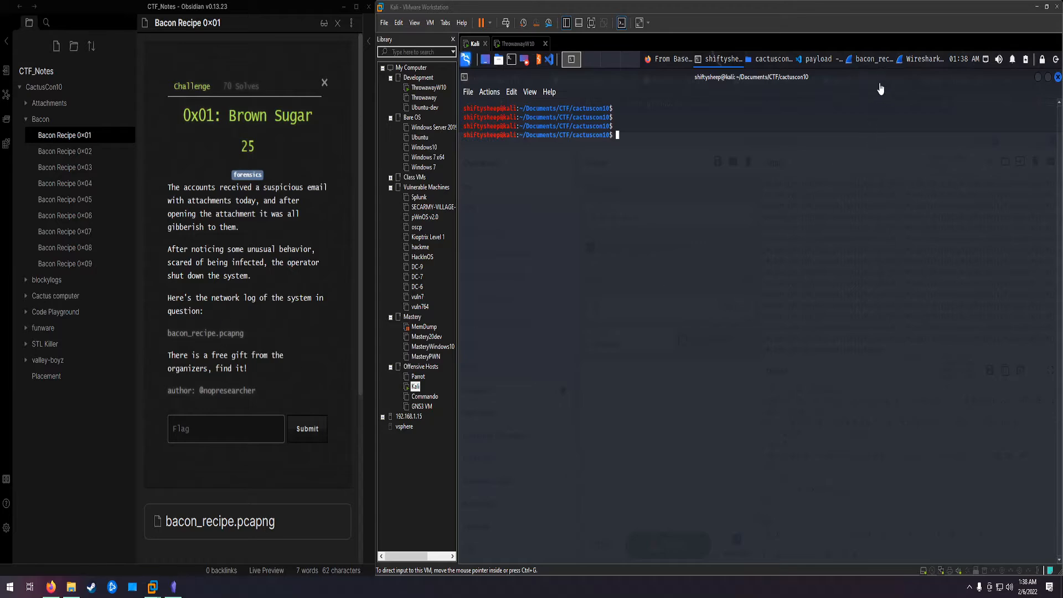
# Step: Close the open HTTP stream window in Wireshark and filter the bacon_recipe.pcapng capture by smtp
pyautogui.click(904, 59)
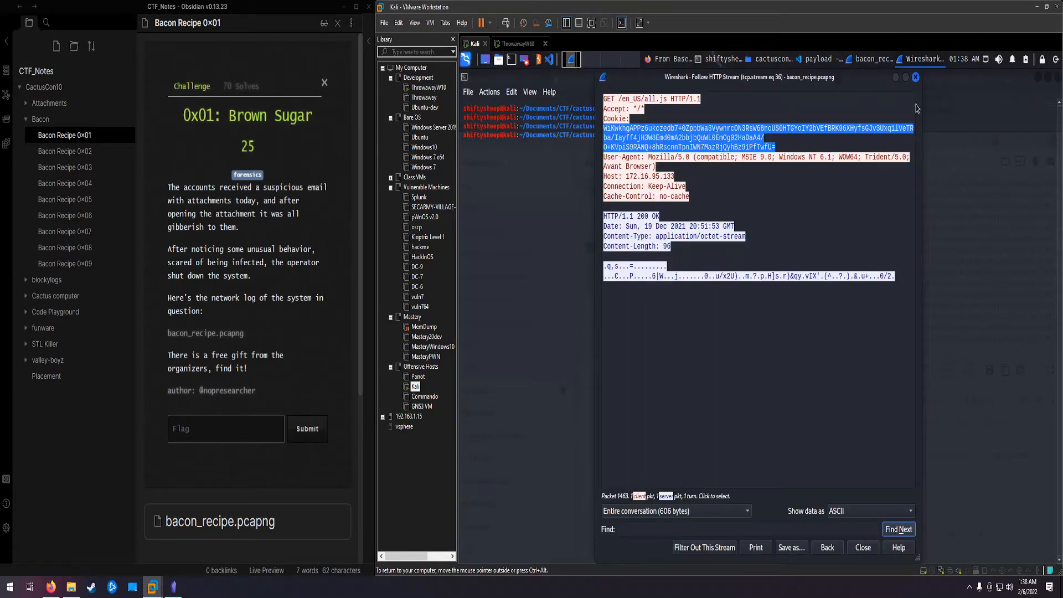
pyautogui.click(916, 78)
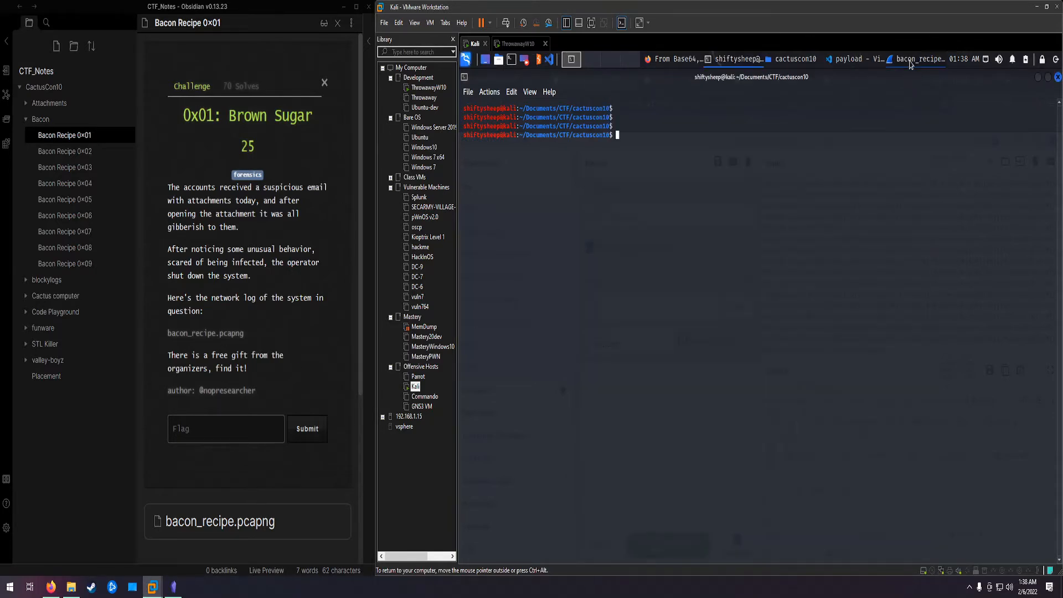
pyautogui.click(915, 59)
pyautogui.moveTo(545, 132); pyautogui.dragTo(472, 109)
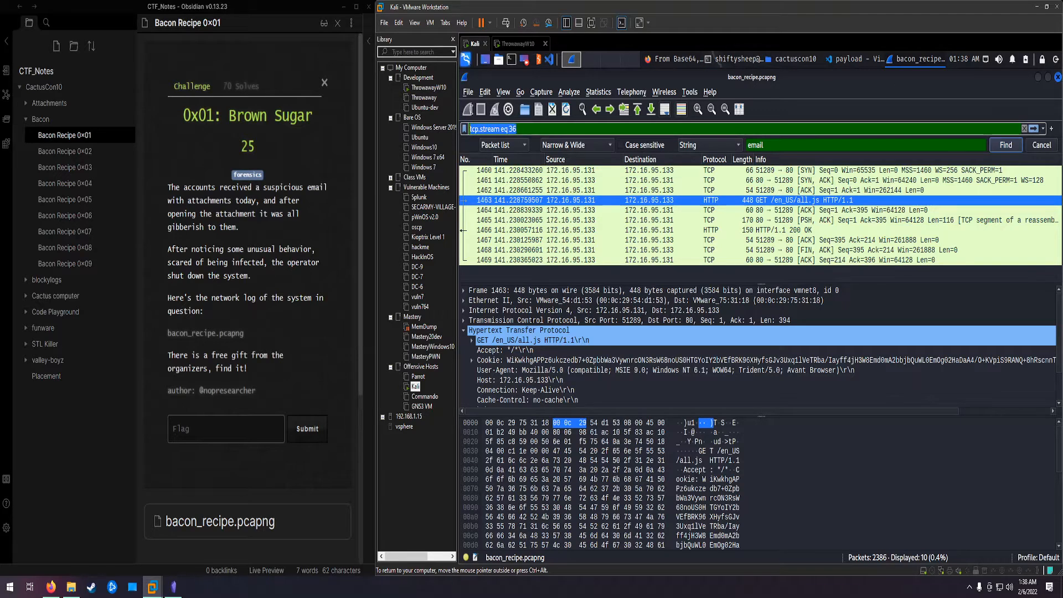
pyautogui.write('smtp')
pyautogui.press('Return')
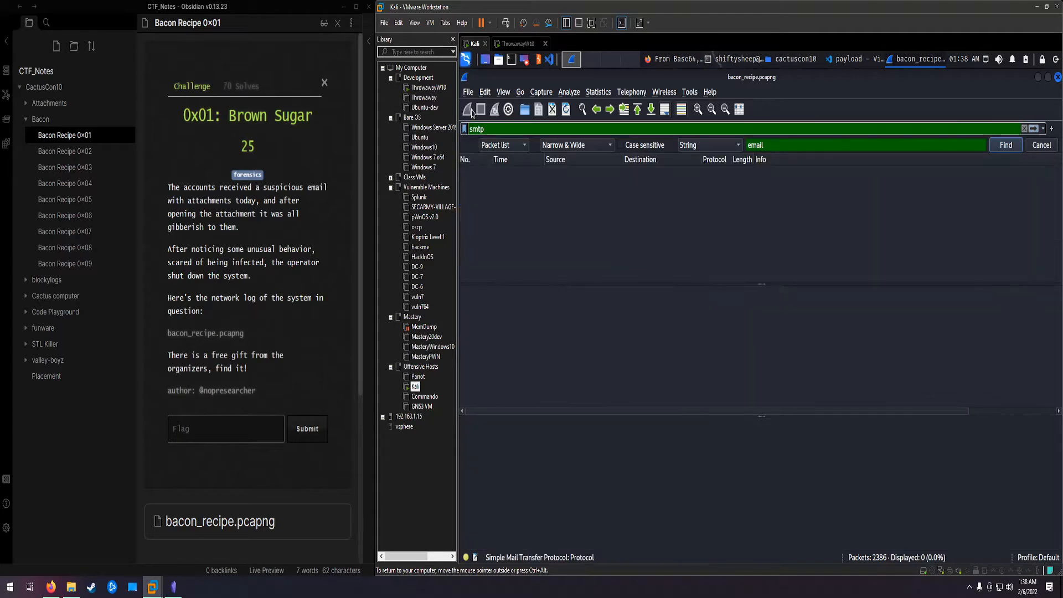
# Step: Clear the display filter and find the packet containing the string "email"
pyautogui.doubleClick(523, 129)
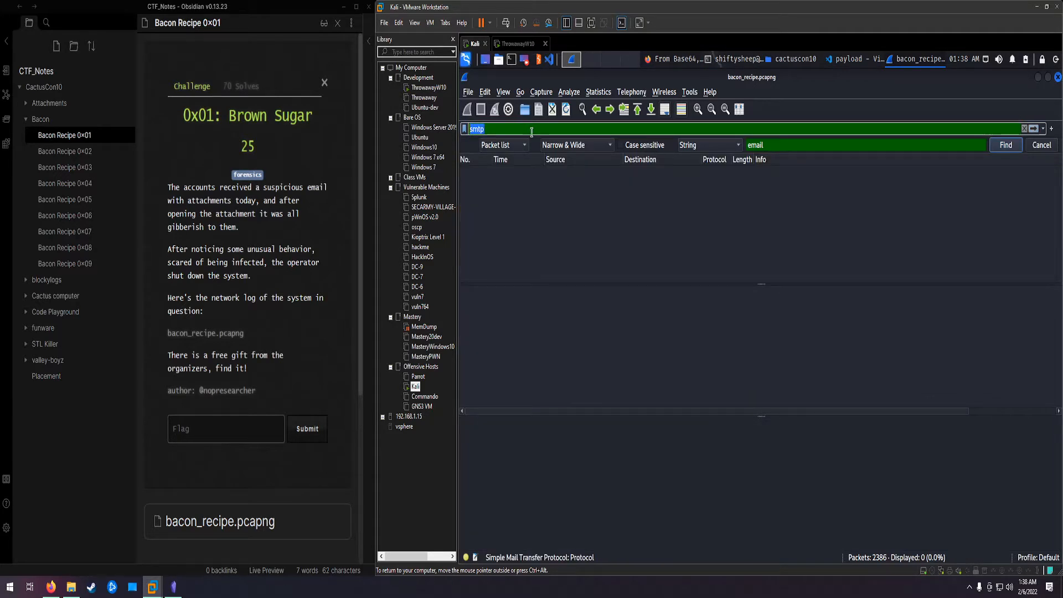
pyautogui.click(500, 128)
pyautogui.click(1025, 129)
pyautogui.click(1007, 145)
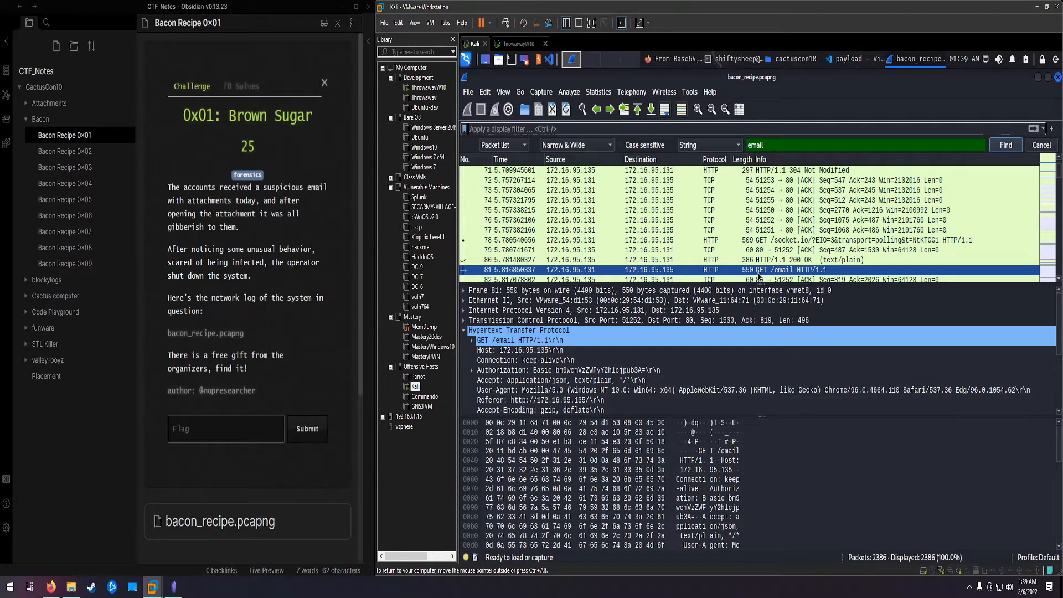
# Step: Follow the HTTP stream of the GET /email packet and read through to the JSON response with the emails
pyautogui.rightClick(757, 272)
pyautogui.moveTo(792, 446)
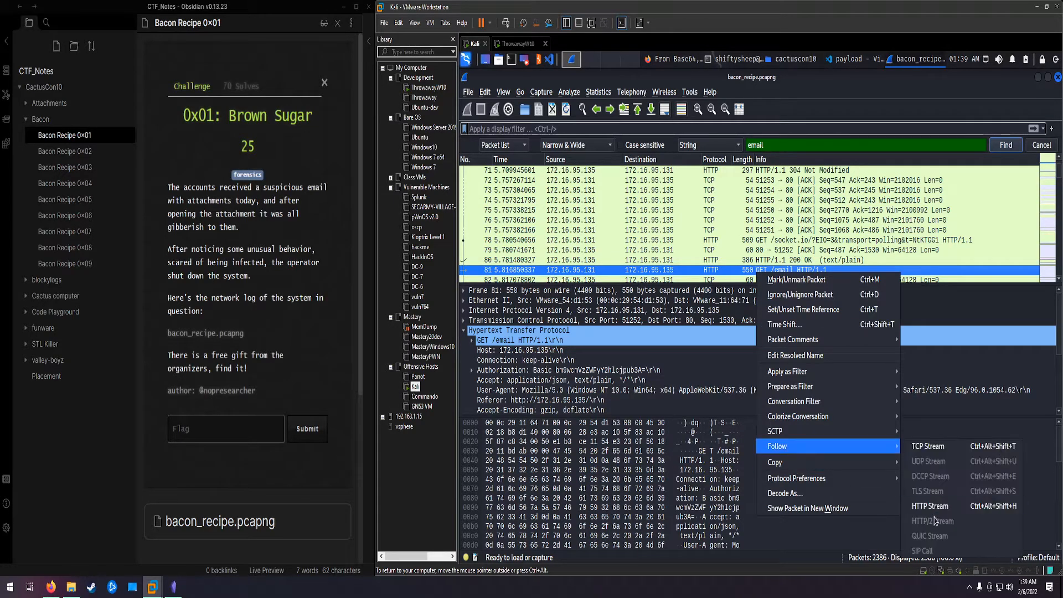
pyautogui.click(941, 505)
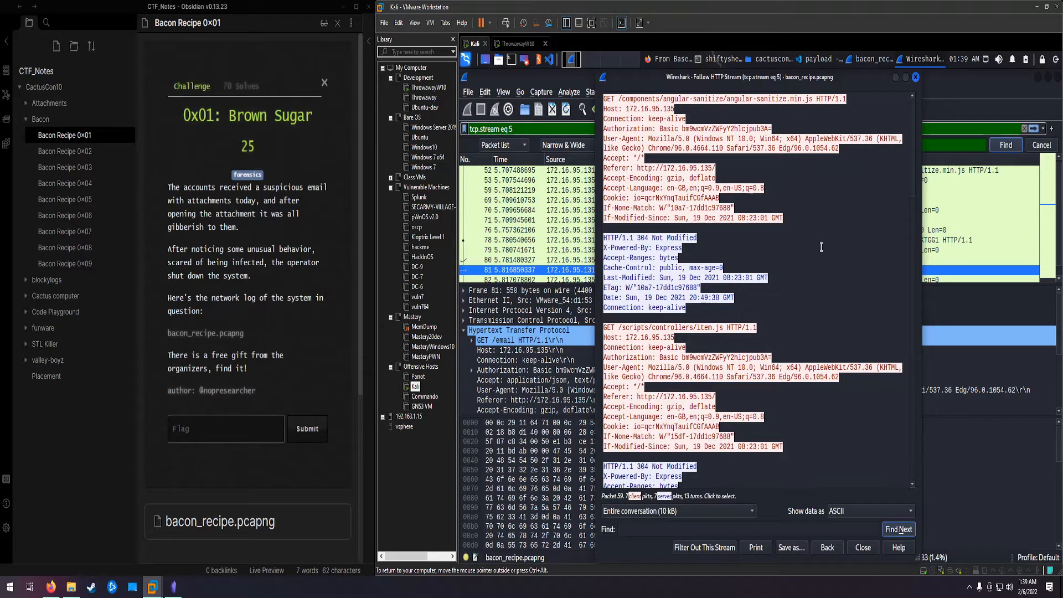
pyautogui.scroll(-5, 821, 247)
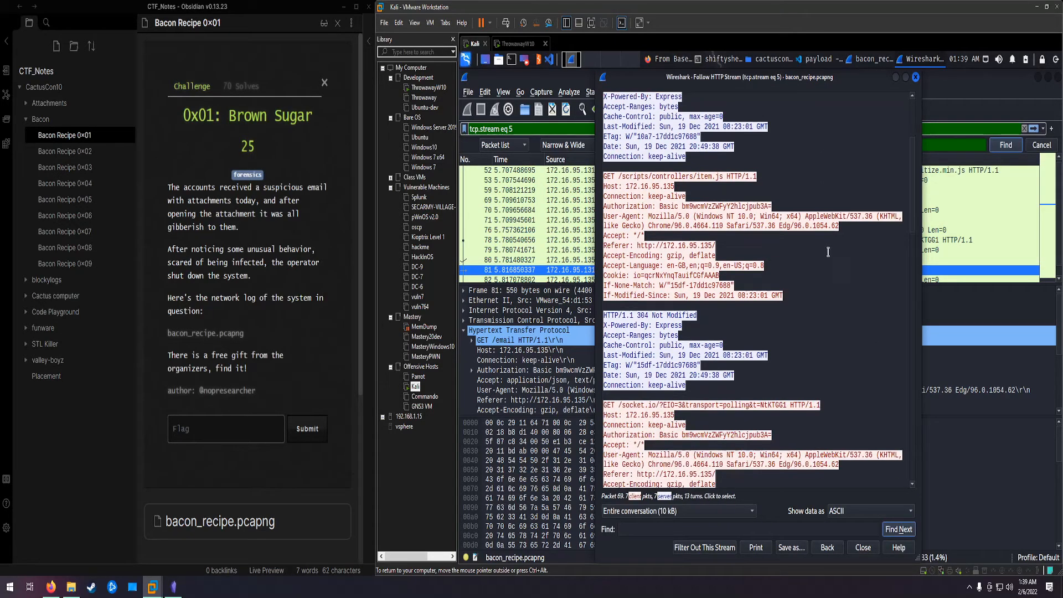
pyautogui.scroll(-5, 828, 252)
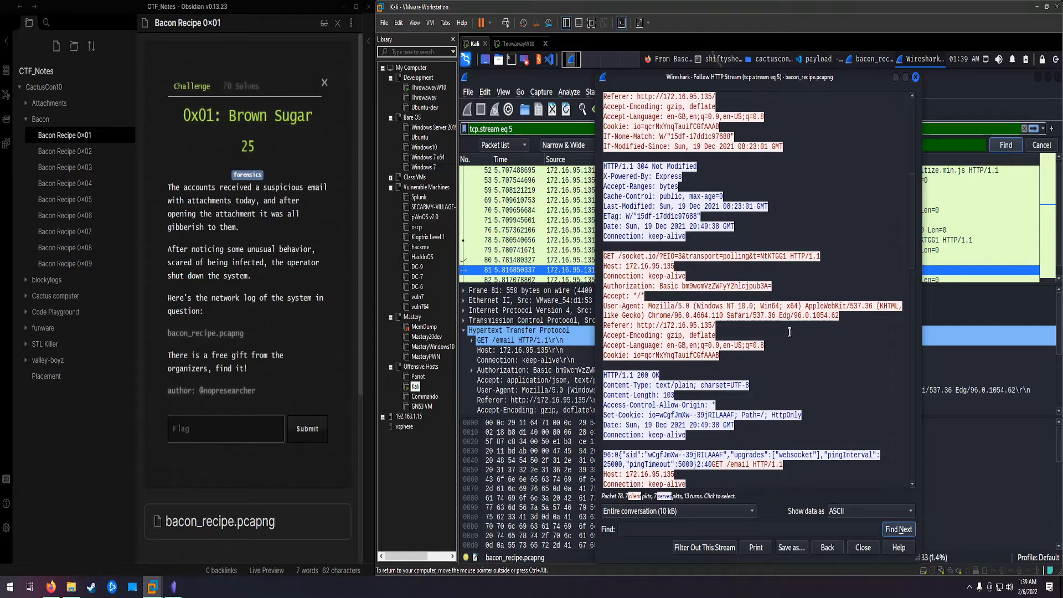
pyautogui.scroll(-13, 790, 332)
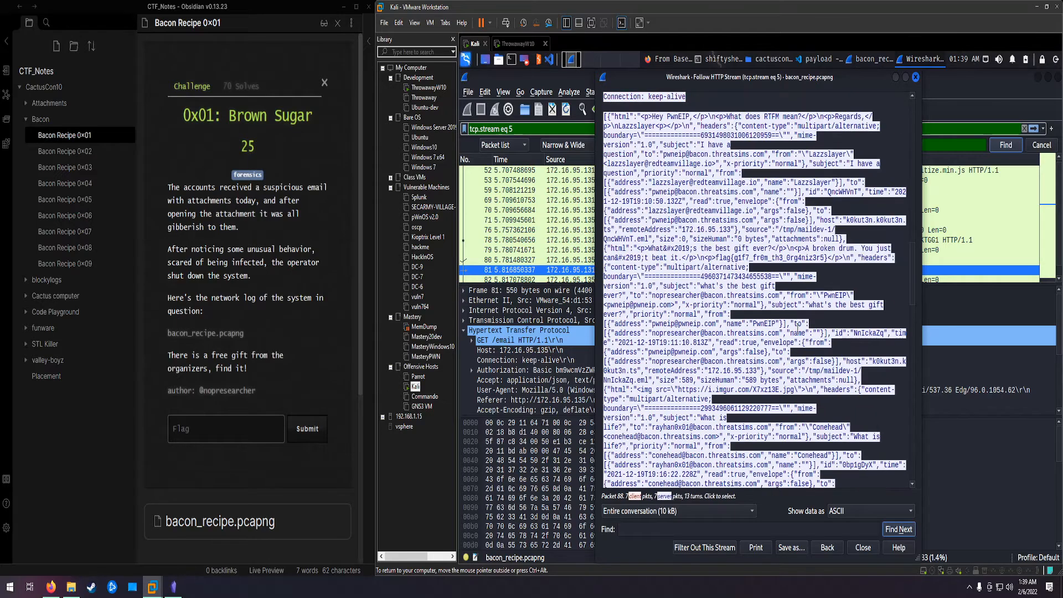
pyautogui.scroll(1, 798, 324)
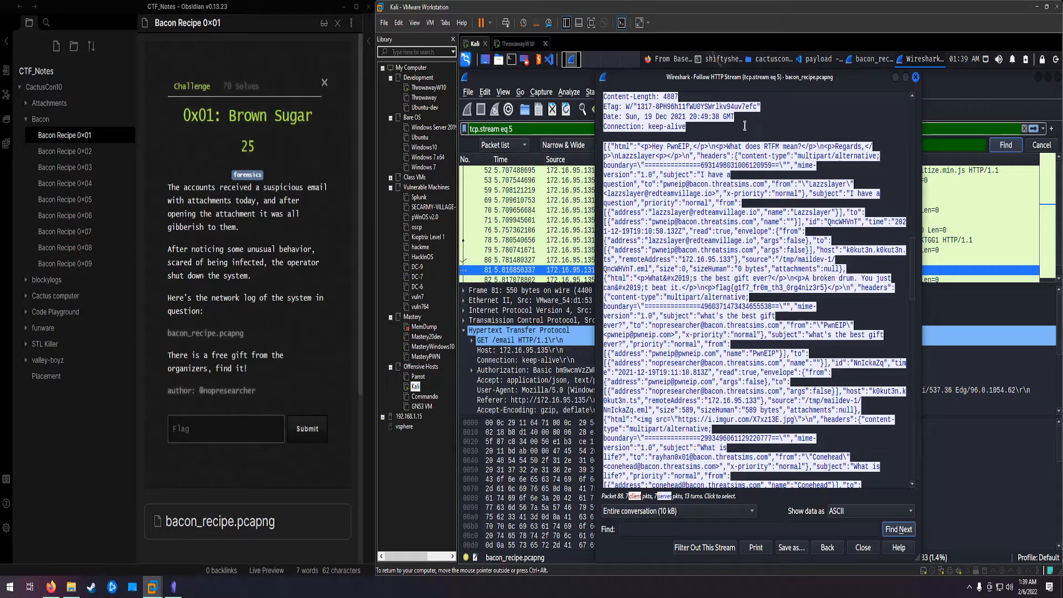
# Step: Switch to the CyberChef page in Firefox that holds the email JSON and clear its existing recipe
pyautogui.click(679, 63)
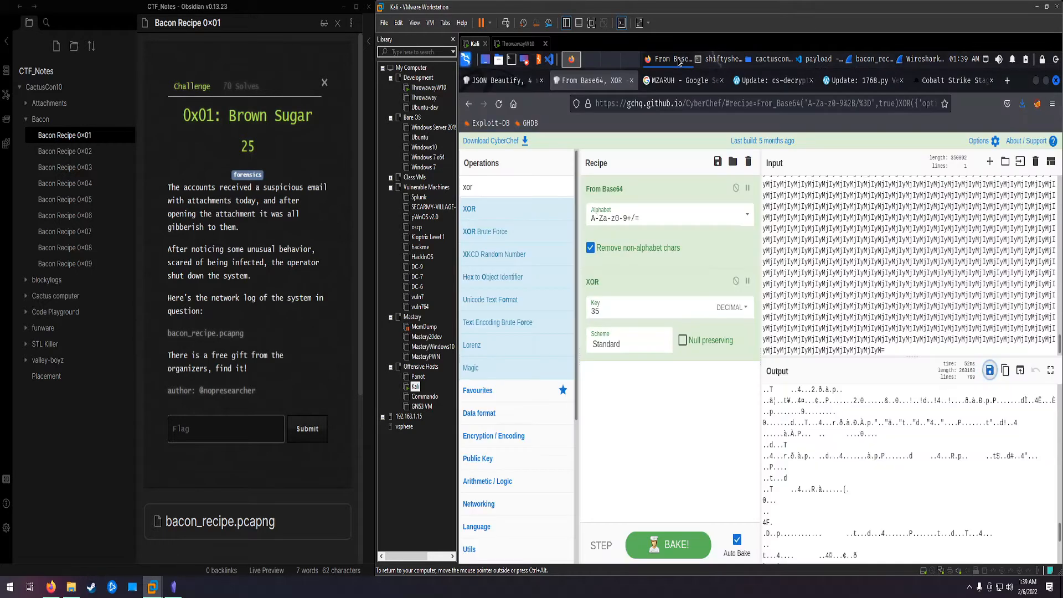
pyautogui.click(502, 86)
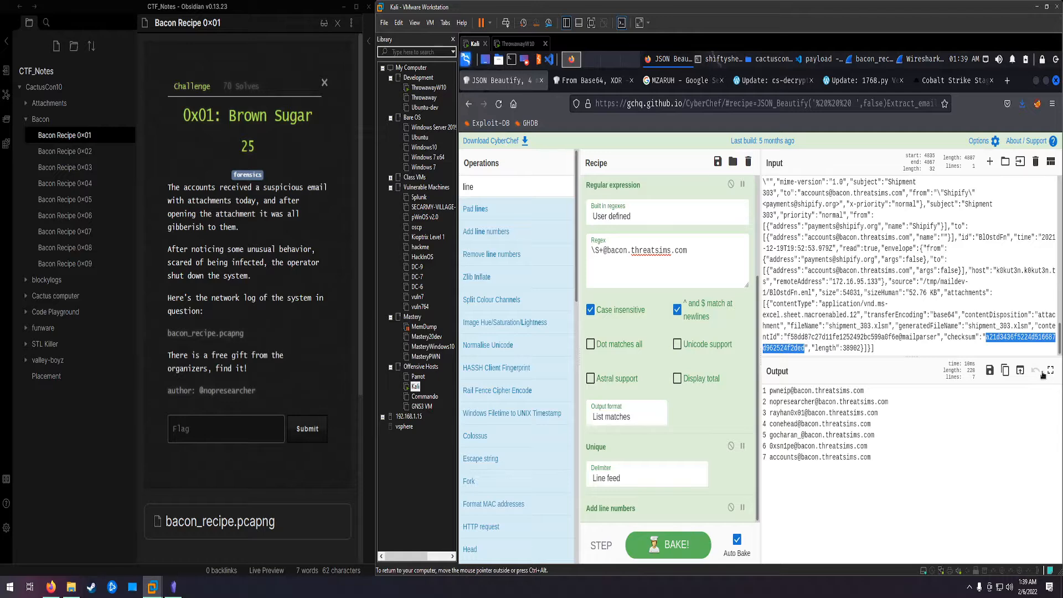
pyautogui.click(750, 169)
pyautogui.click(748, 163)
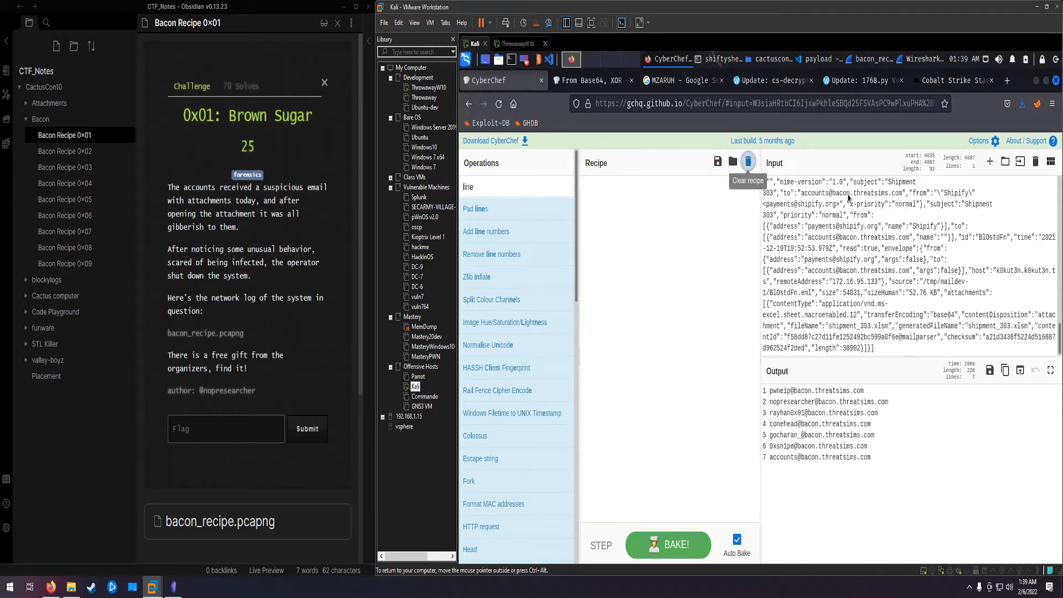
# Step: Stop the running bake and add the JSON Beautify operation to the recipe
pyautogui.moveTo(937, 194); pyautogui.dragTo(937, 204)
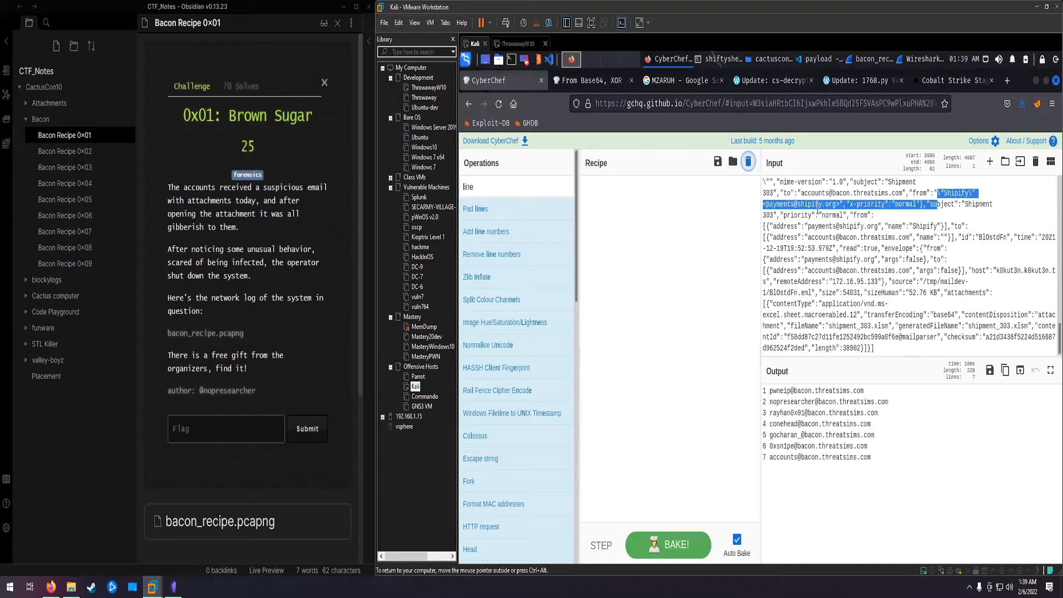
pyautogui.scroll(20, 830, 222)
pyautogui.scroll(-10, 831, 222)
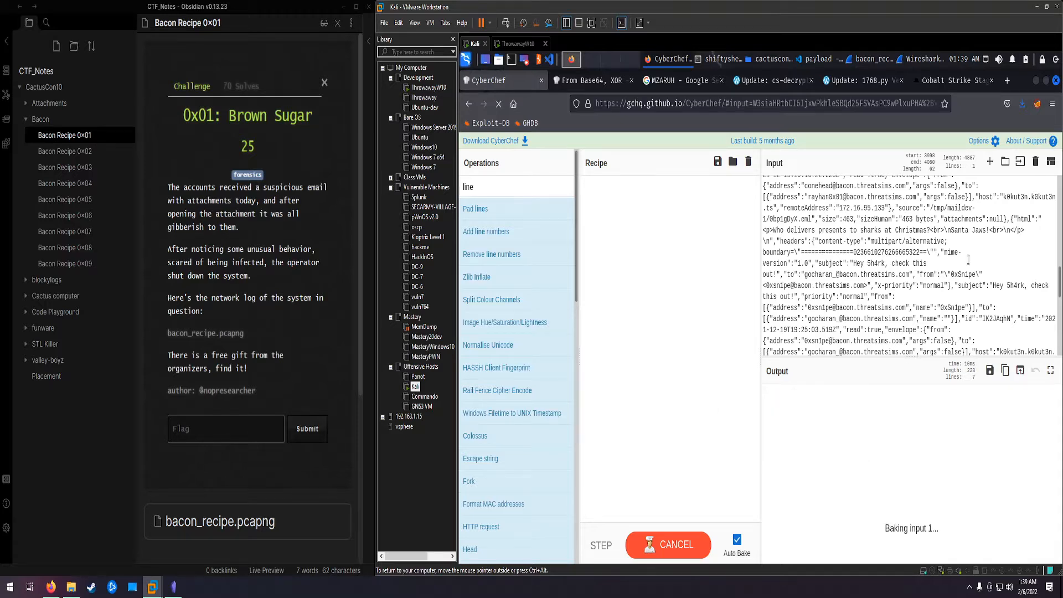
pyautogui.scroll(-2, 968, 260)
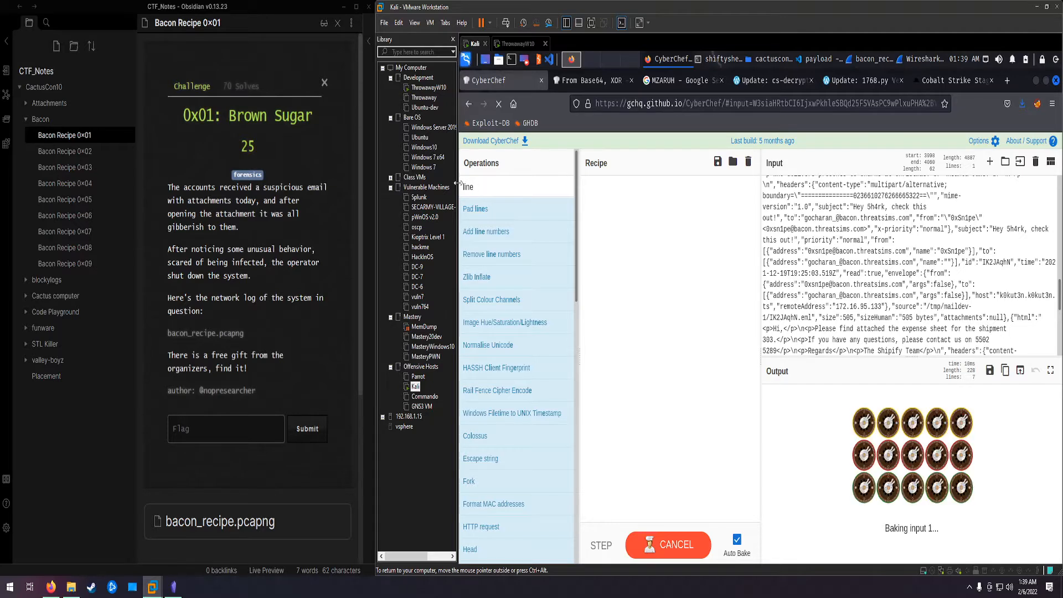
pyautogui.hotkey('ctrl', 'alt', 'f')
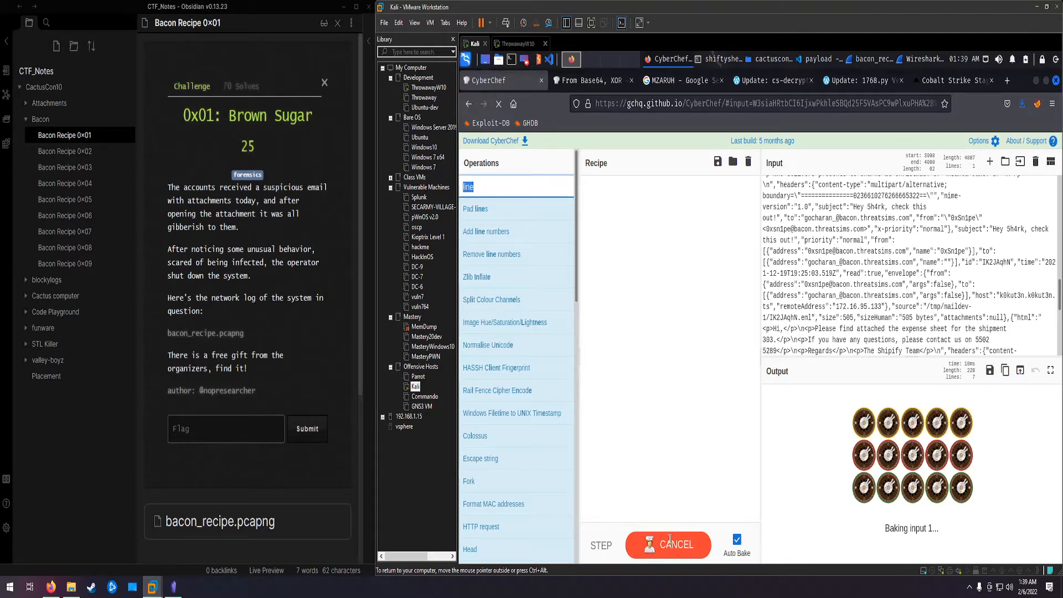
pyautogui.click(669, 541)
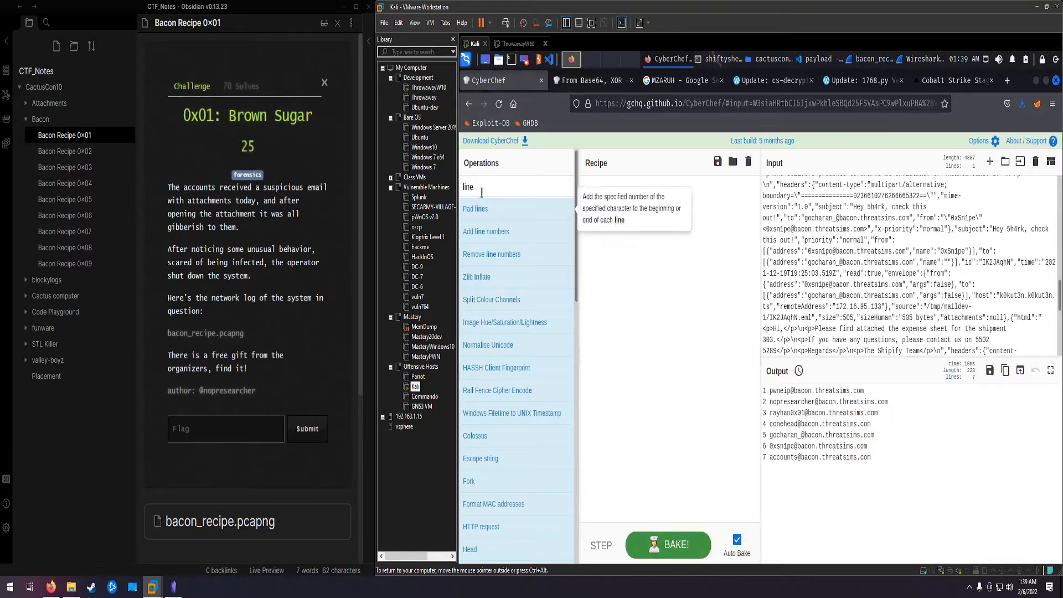
pyautogui.hotkey('ctrl', 'alt', 'f')
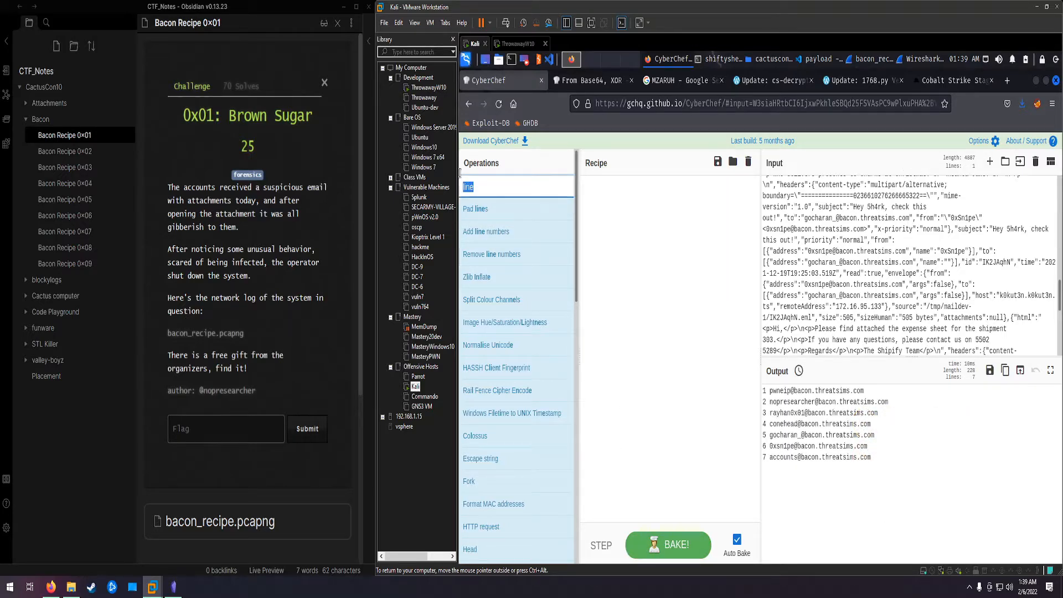
pyautogui.write('jso')
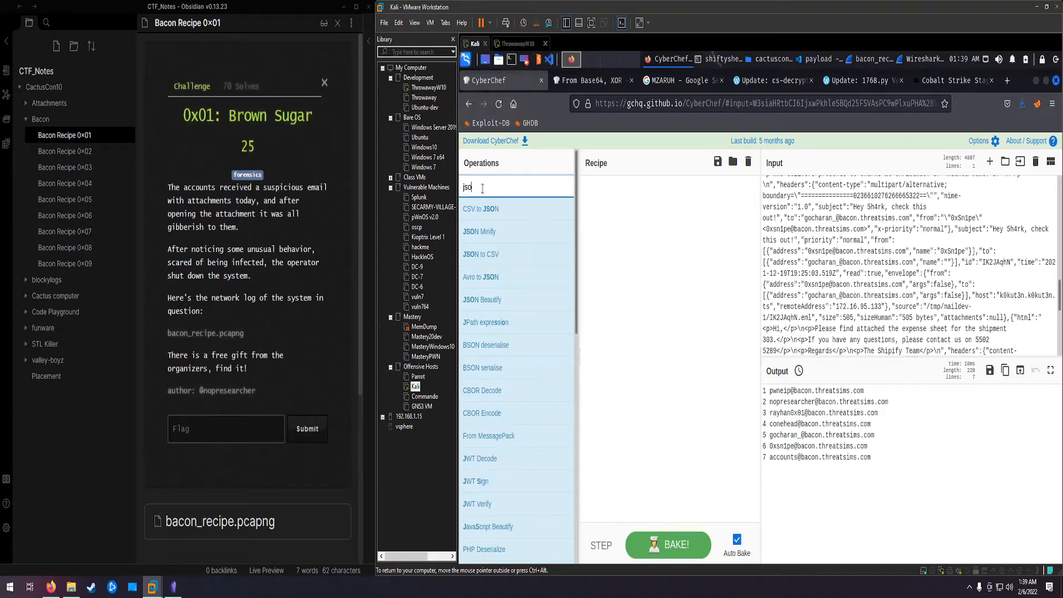
pyautogui.write('n')
pyautogui.moveTo(487, 300); pyautogui.dragTo(677, 250)
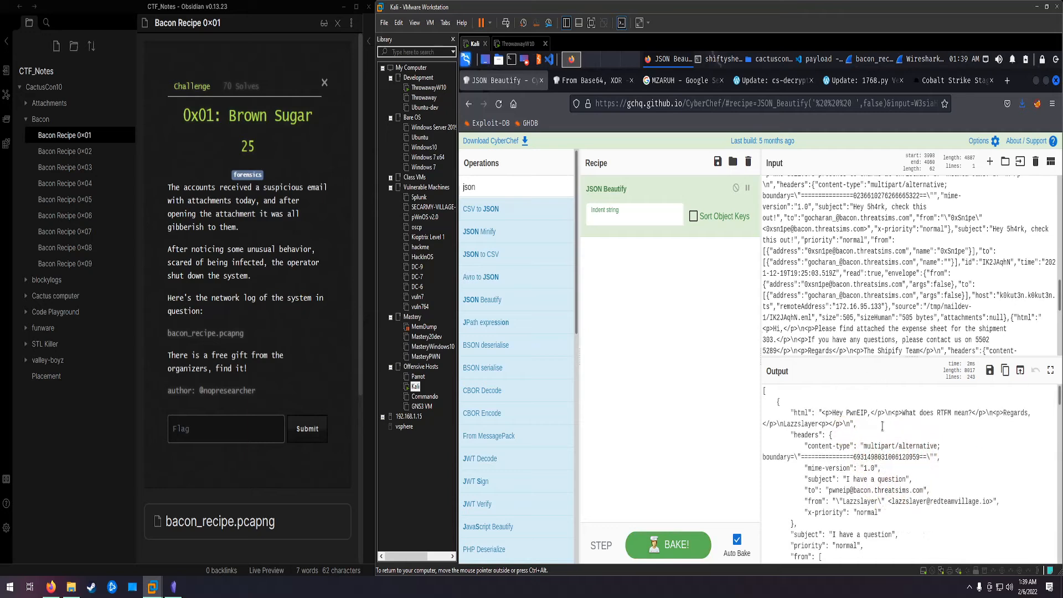
# Step: Read through the beautified output and highlight the flag in the html of the "best gift ever" email
pyautogui.click(962, 451)
pyautogui.scroll(-7, 961, 449)
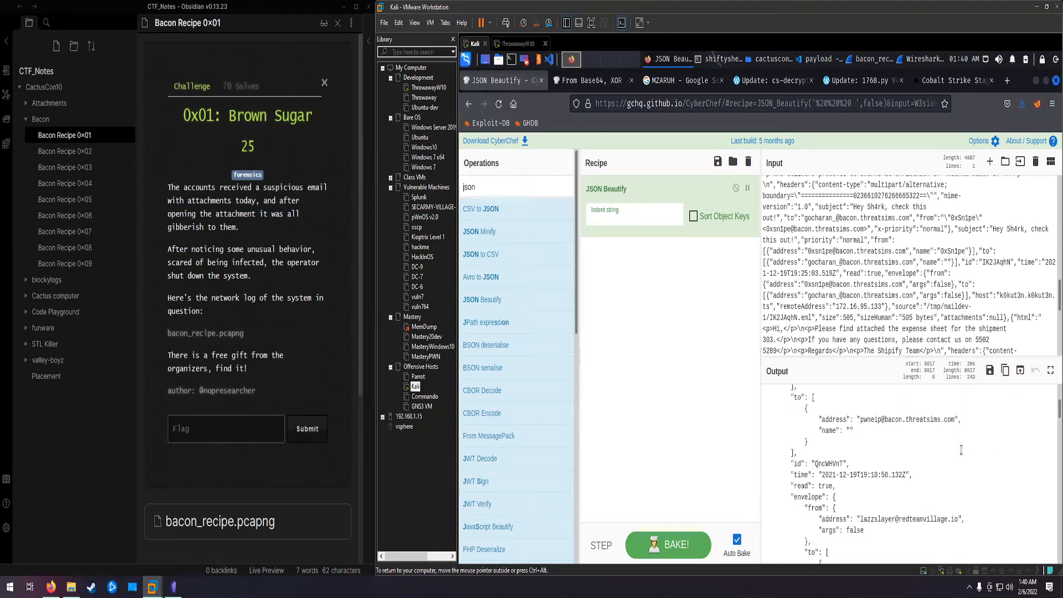
pyautogui.scroll(-3, 960, 449)
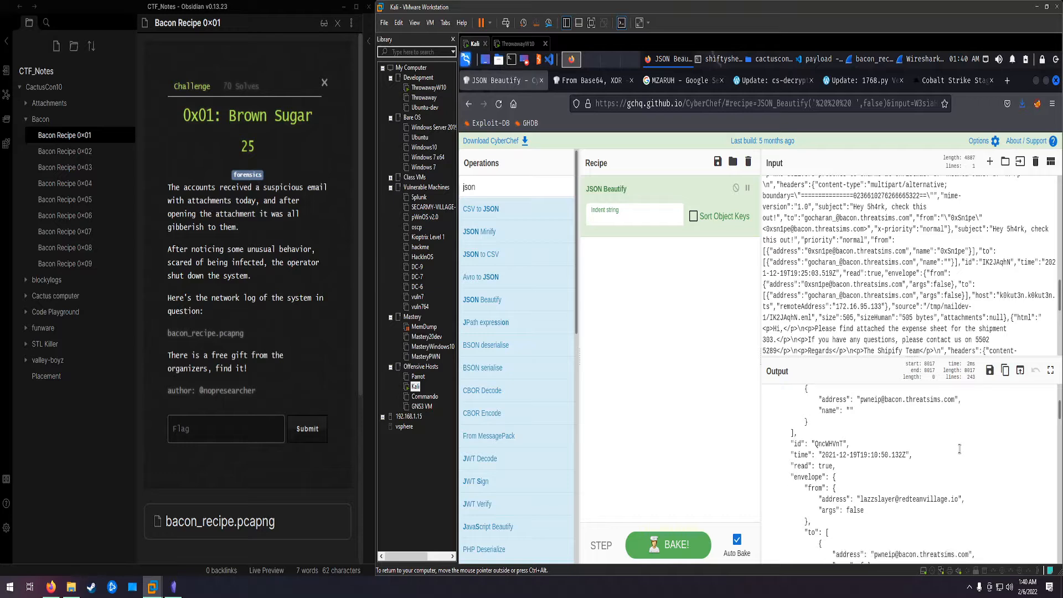
pyautogui.scroll(-3, 960, 448)
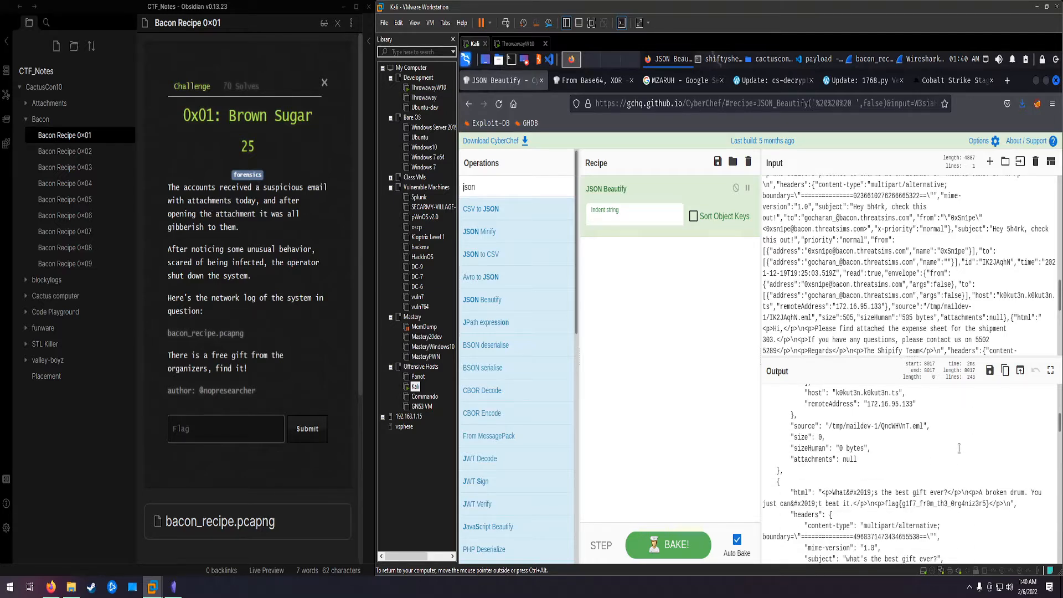
pyautogui.moveTo(886, 503); pyautogui.dragTo(989, 503)
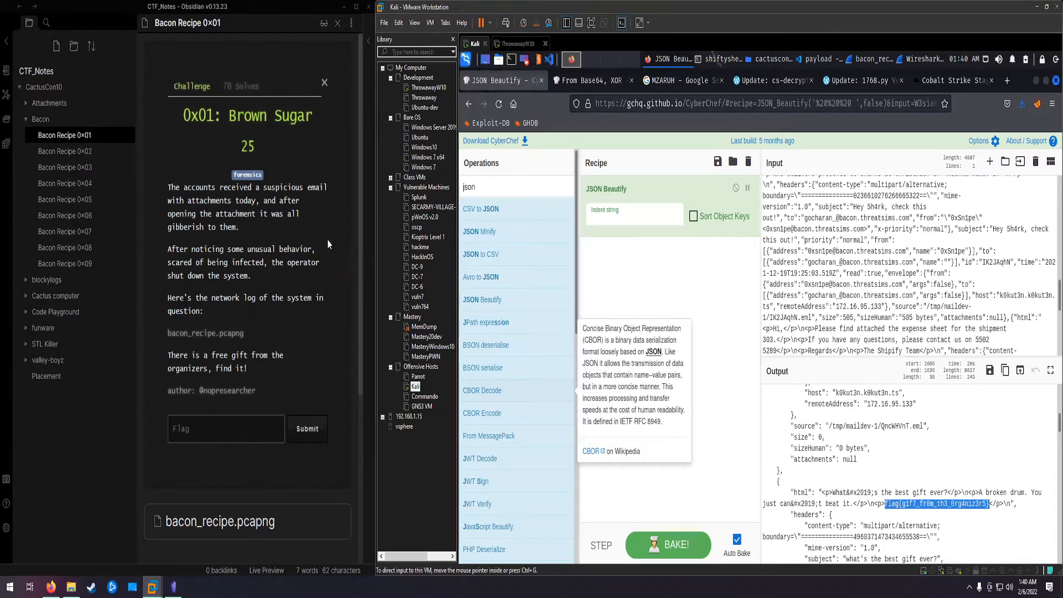
# Step: Open the Bacon Recipe 0x02 challenge note in Obsidian and return to CyberChef
pyautogui.click(94, 154)
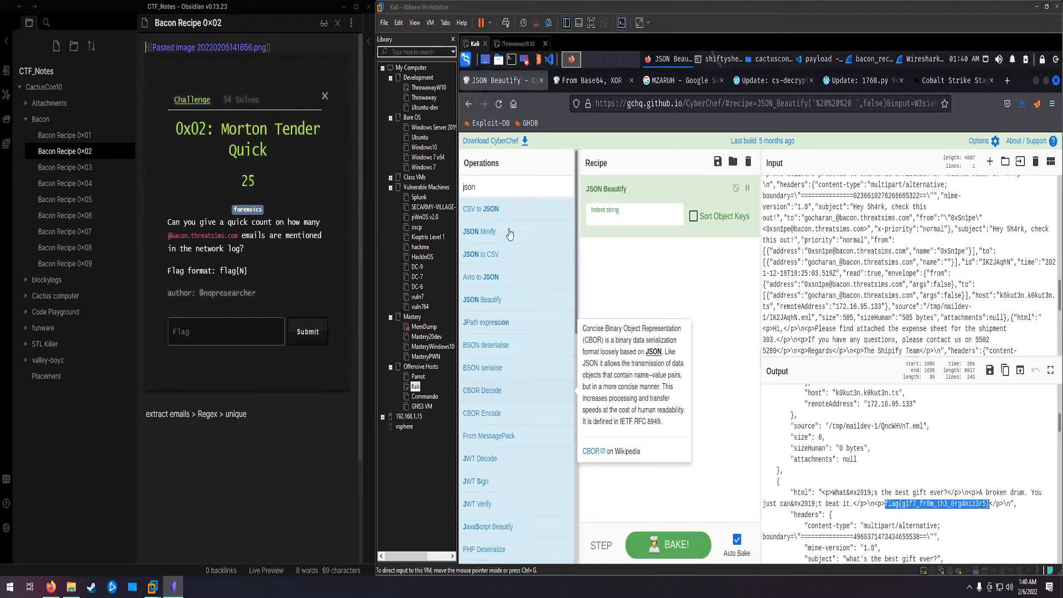
pyautogui.click(658, 280)
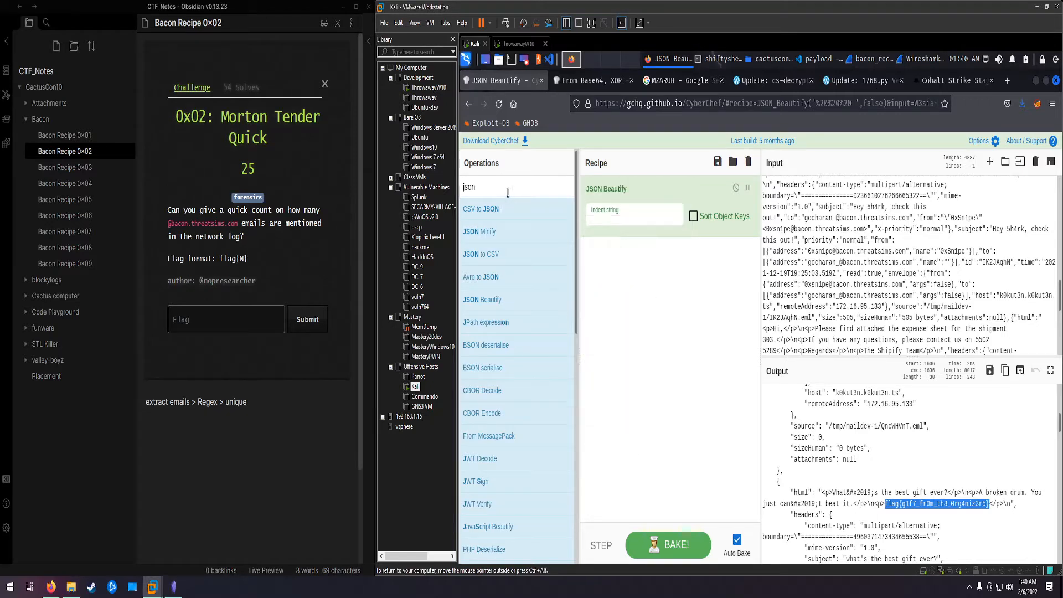
pyautogui.moveTo(503, 190); pyautogui.dragTo(458, 173)
pyautogui.write('re')
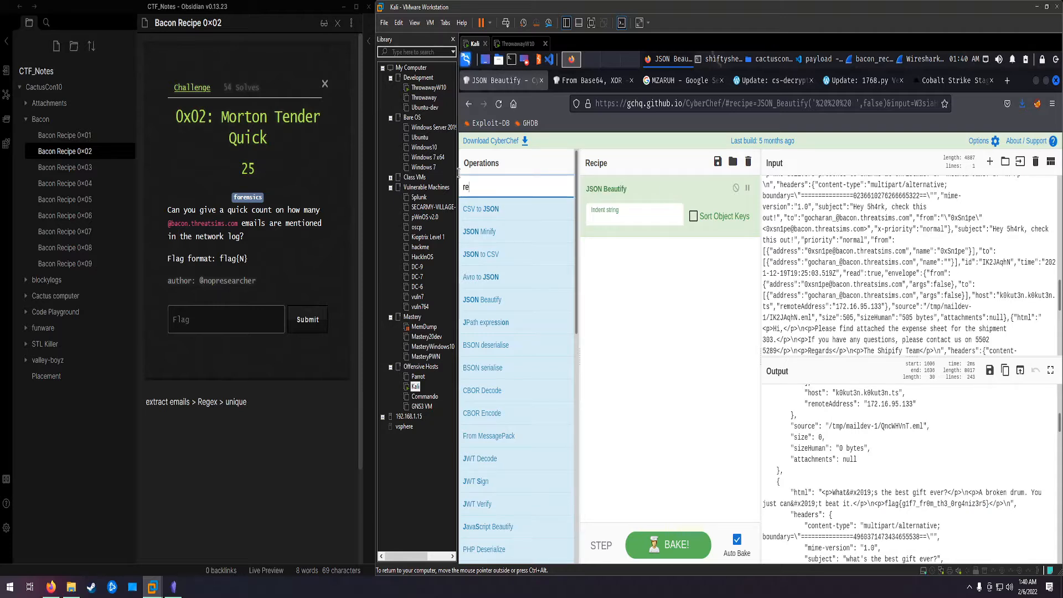
pyautogui.write('ge')
# Step: Search the operations for email and add Extract email addresses to the recipe after JSON Beautify
pyautogui.doubleClick(484, 188)
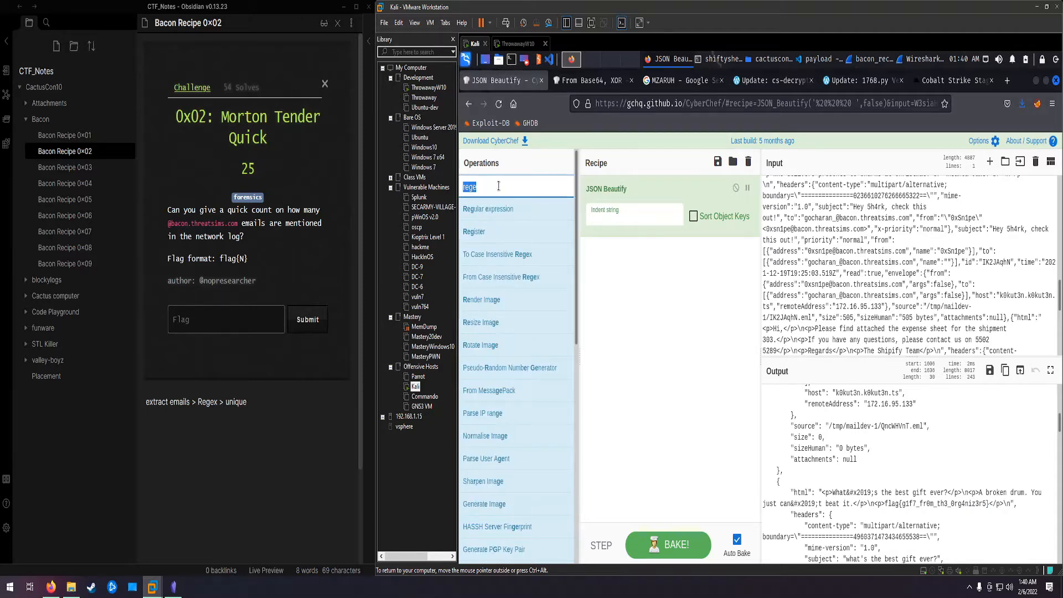
pyautogui.press('BackSpace')
pyautogui.write('email')
pyautogui.doubleClick(509, 190)
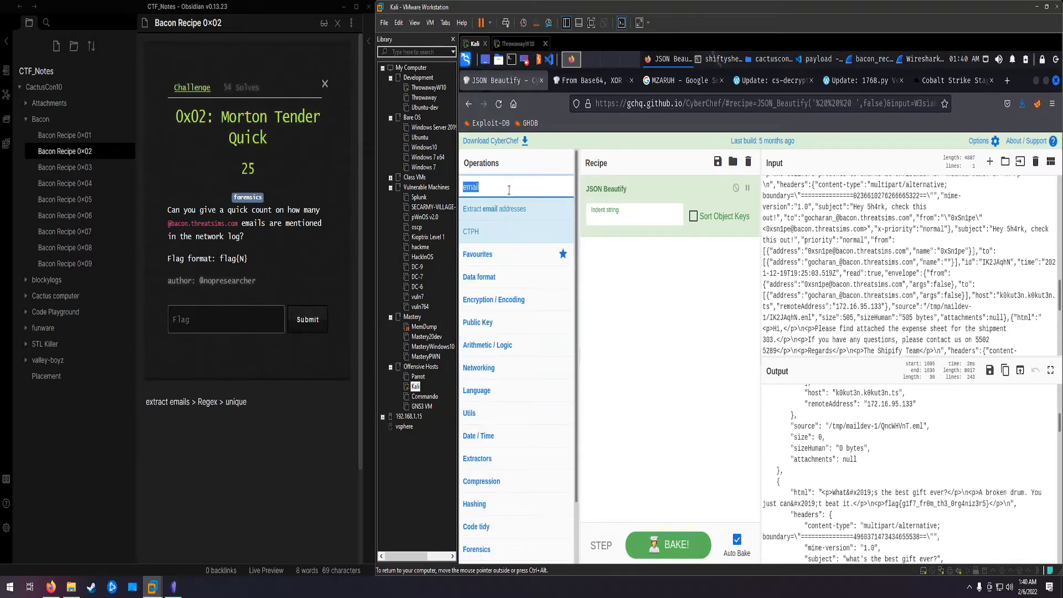
pyautogui.moveTo(495, 208); pyautogui.dragTo(624, 279)
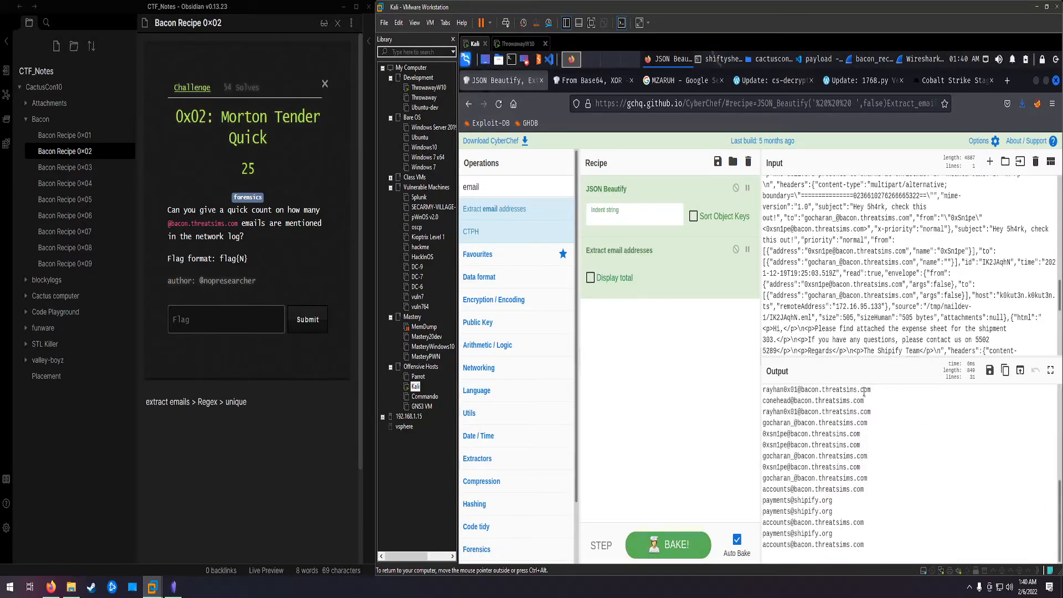
# Step: Add a Regular expression operation after Extract email addresses and set its output format to List matches
pyautogui.doubleClick(498, 187)
pyautogui.write('regex')
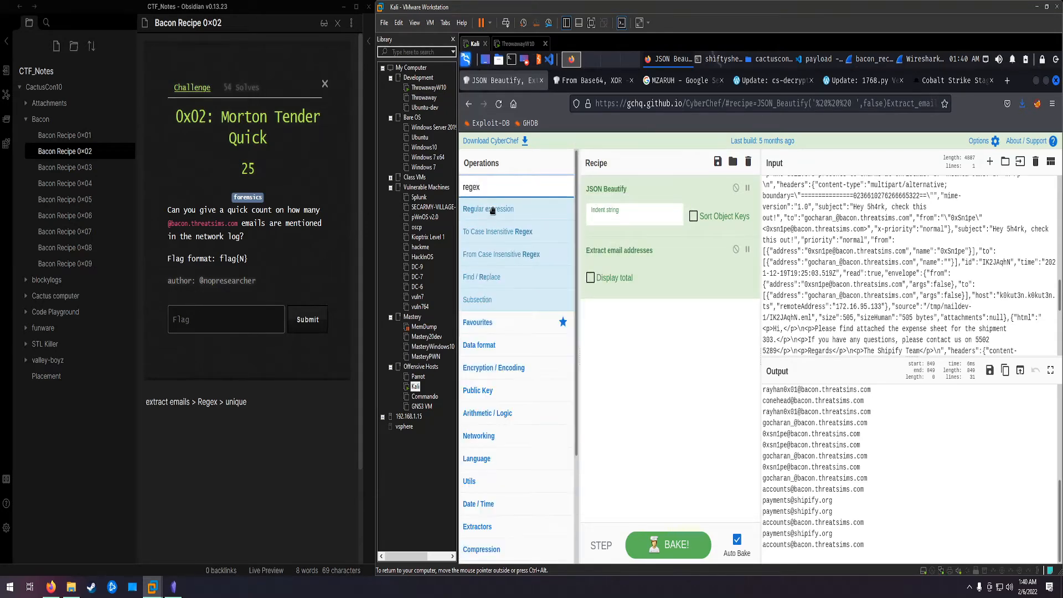
pyautogui.moveTo(488, 209); pyautogui.dragTo(648, 358)
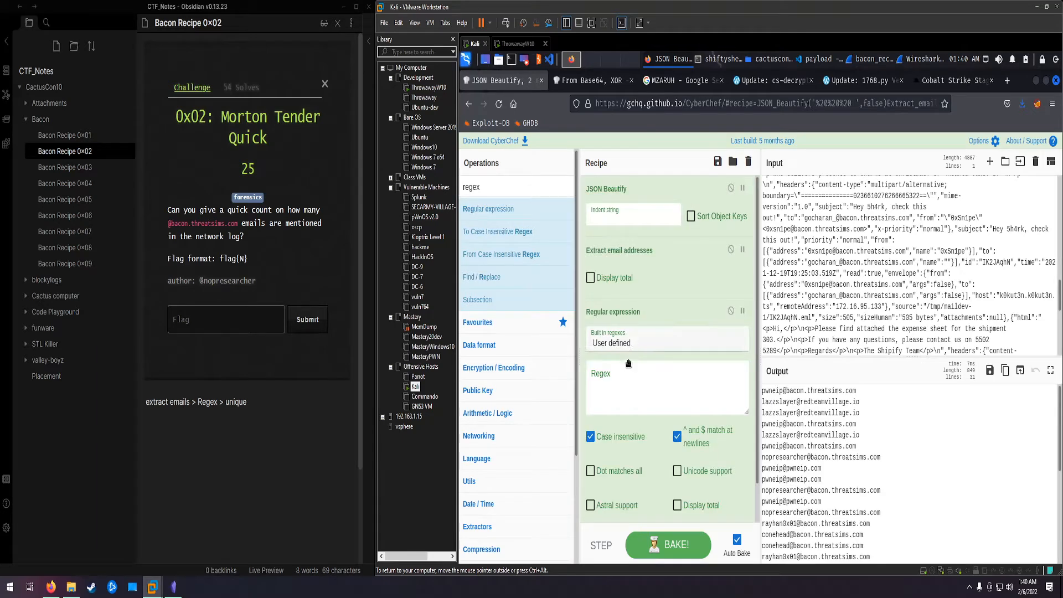
pyautogui.click(625, 363)
pyautogui.scroll(-1, 655, 456)
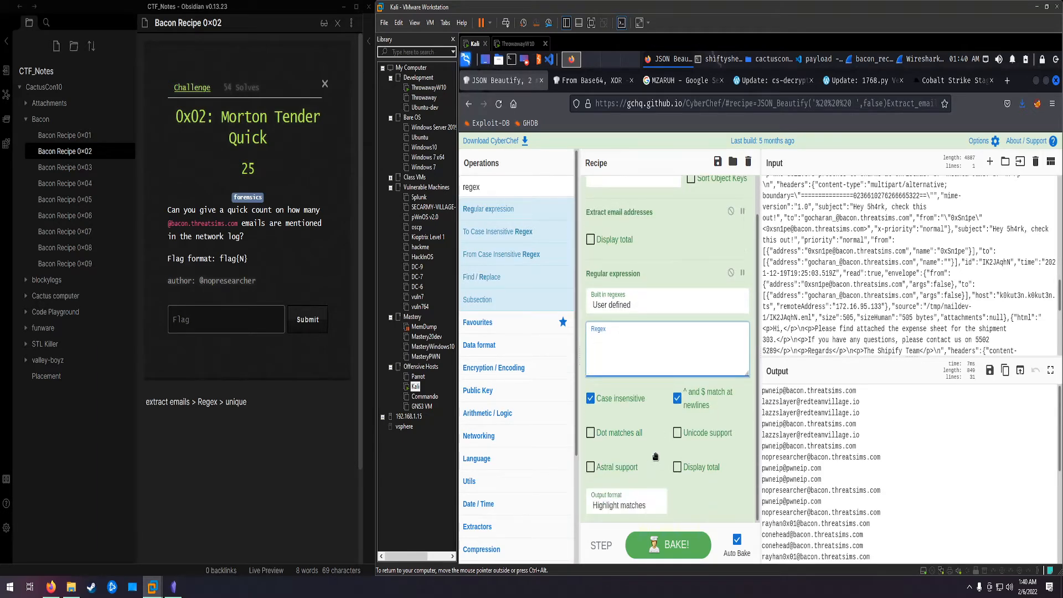
pyautogui.click(623, 505)
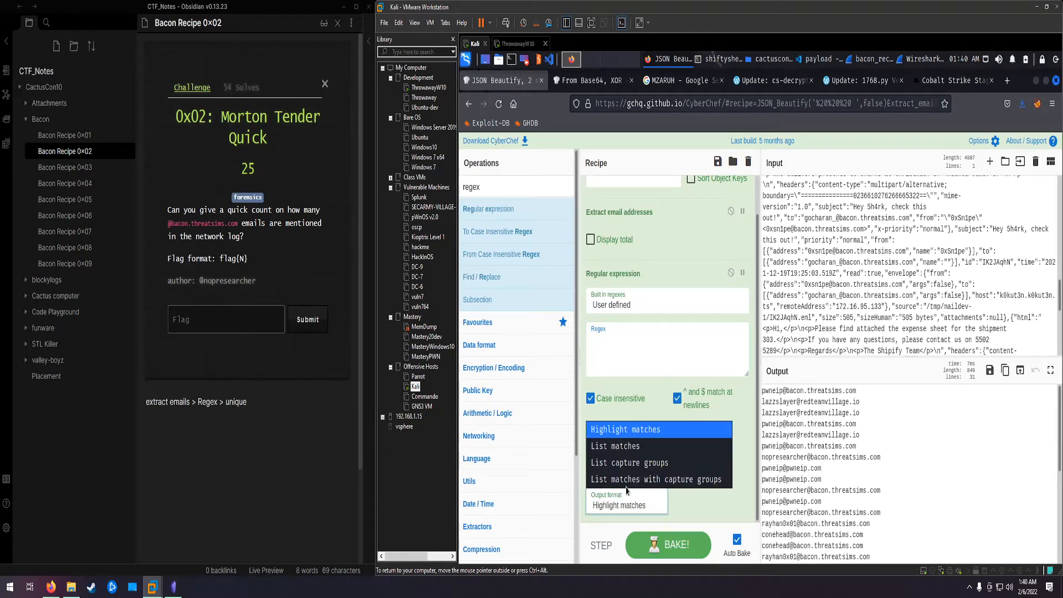
pyautogui.click(629, 447)
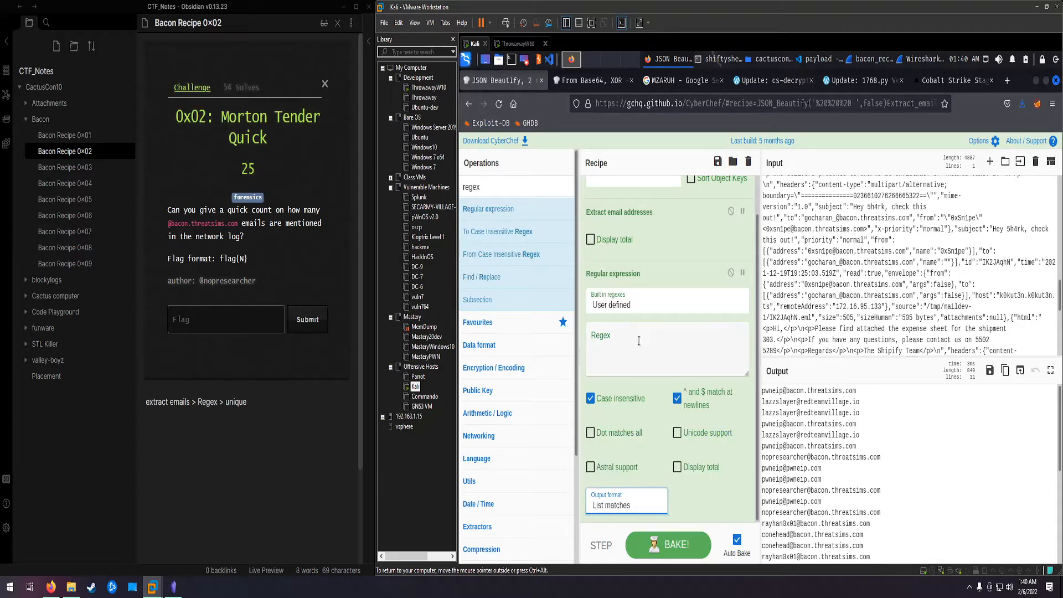
pyautogui.click(643, 338)
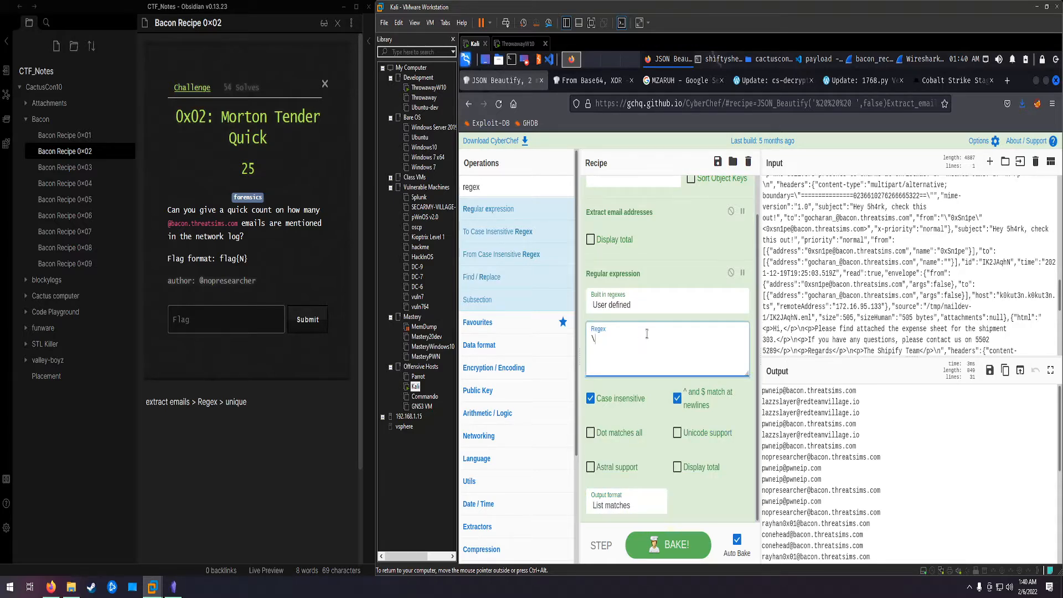
pyautogui.write('\\S+')
pyautogui.write('@bac')
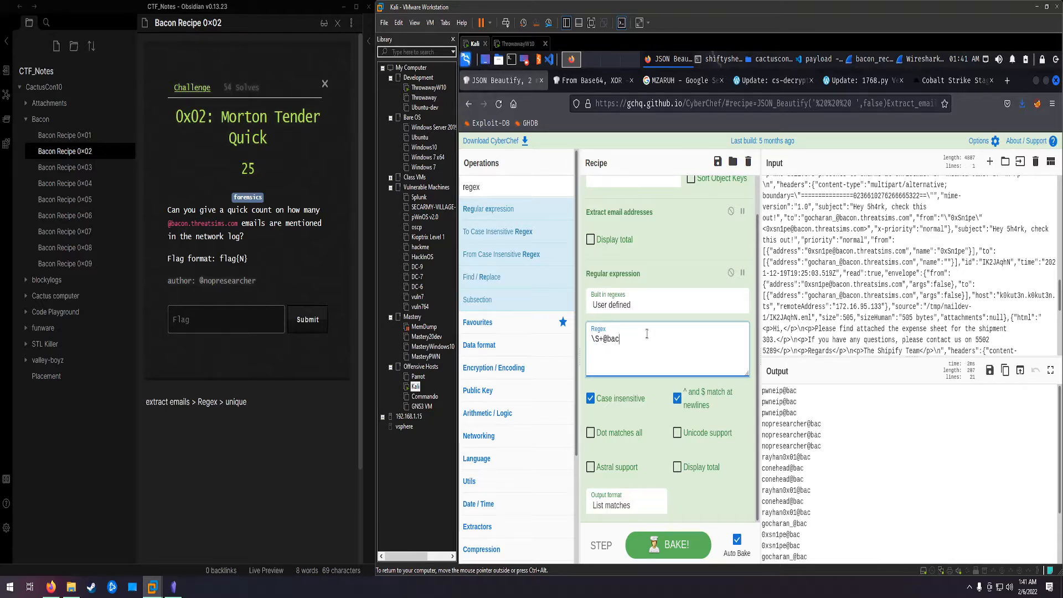
pyautogui.write('on.thre')
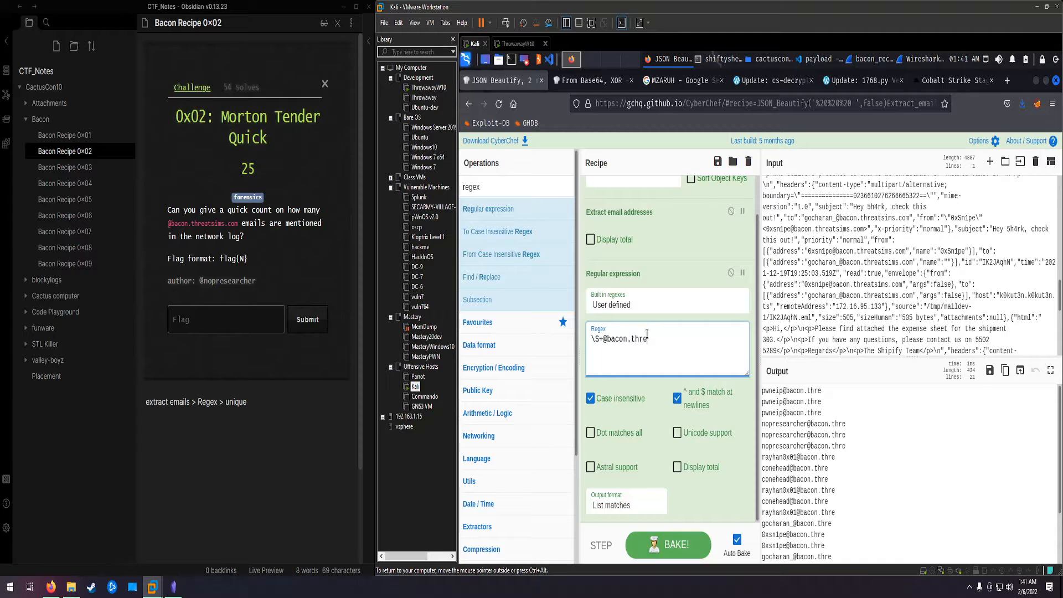
pyautogui.write('atsims.com')
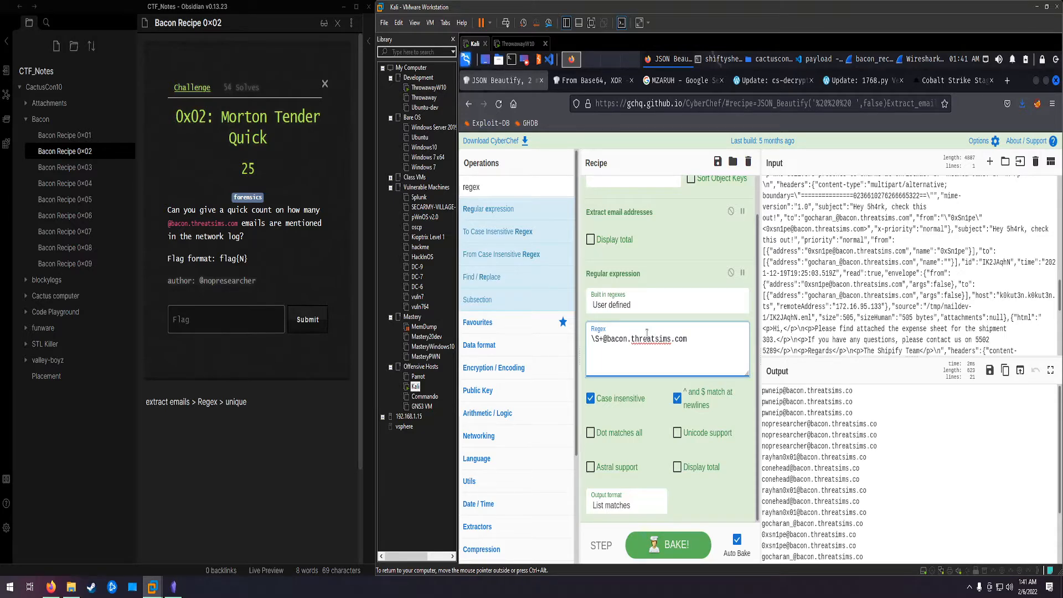
# Step: Append the Unique and Add line numbers operations to the end of the recipe
pyautogui.doubleClick(459, 188)
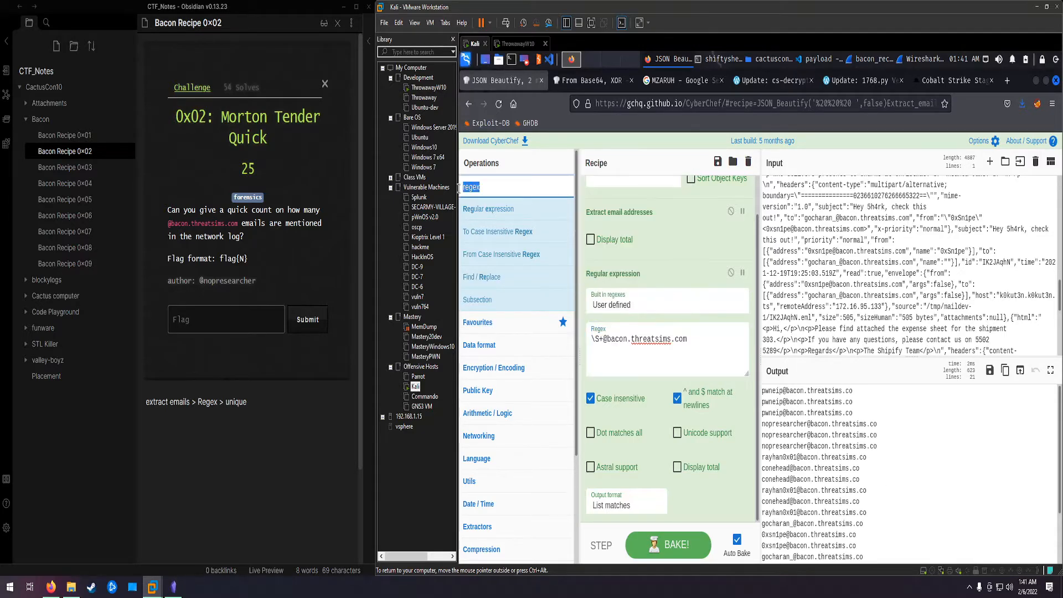
pyautogui.write('uniqu')
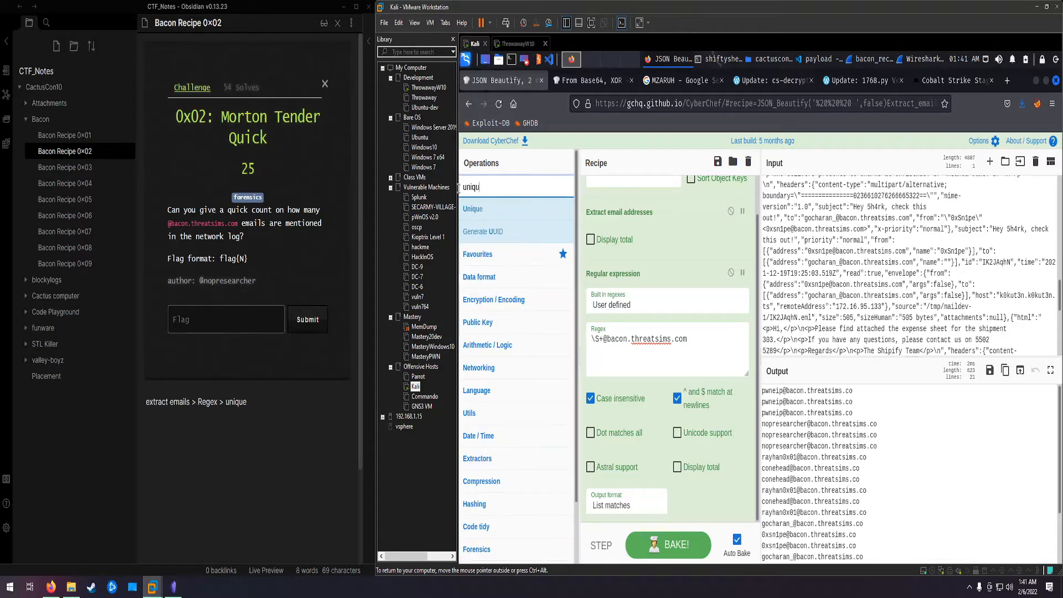
pyautogui.press('Return')
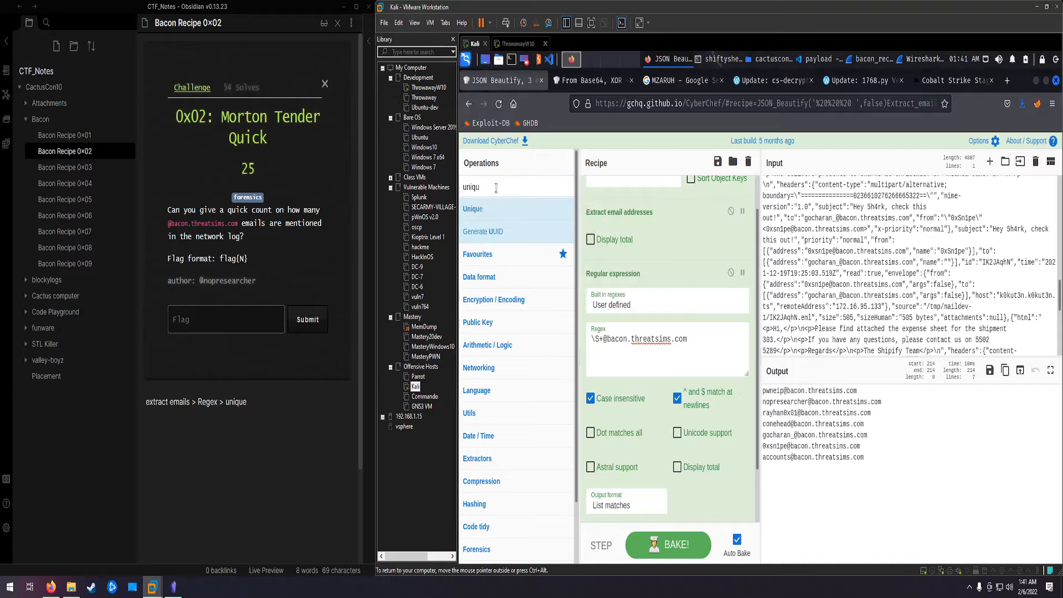
pyautogui.doubleClick(459, 187)
pyautogui.write('line')
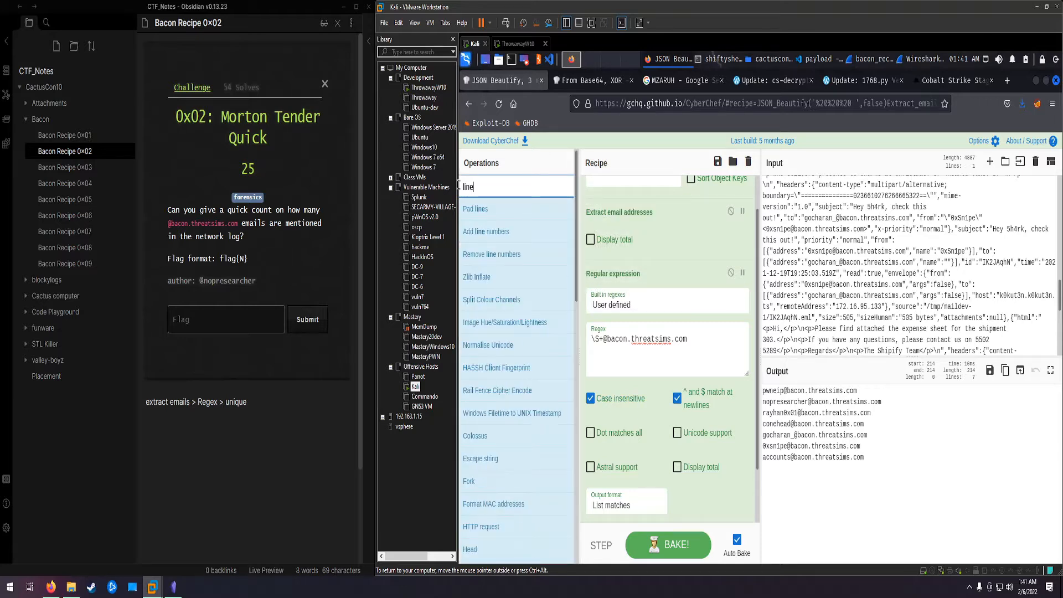
pyautogui.doubleClick(509, 233)
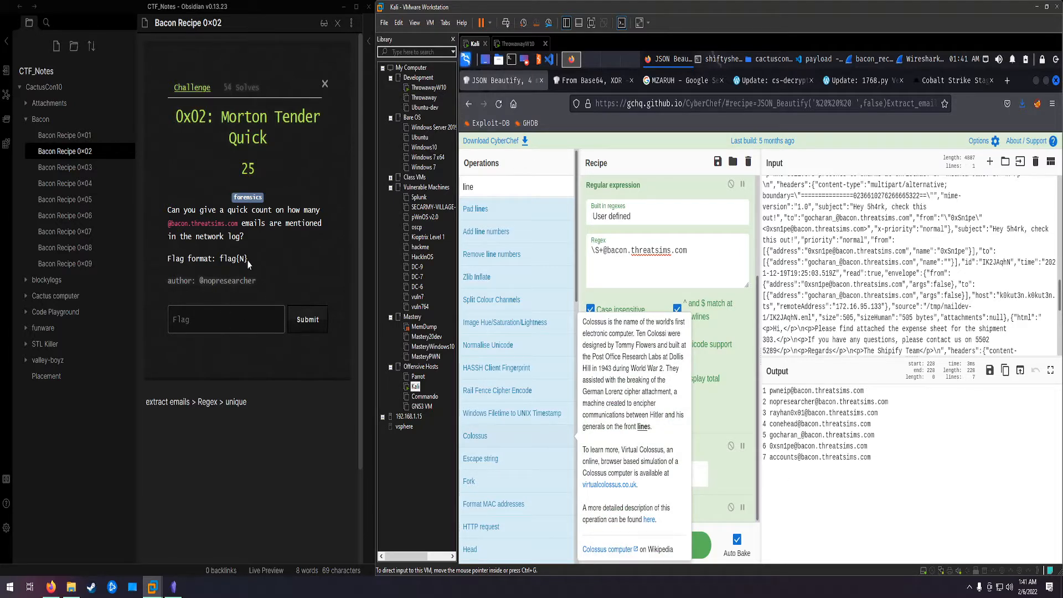
# Step: Open the Bacon Recipe 0x03 challenge note in Obsidian, and remove every operation from the CyberChef recipe
pyautogui.click(78, 168)
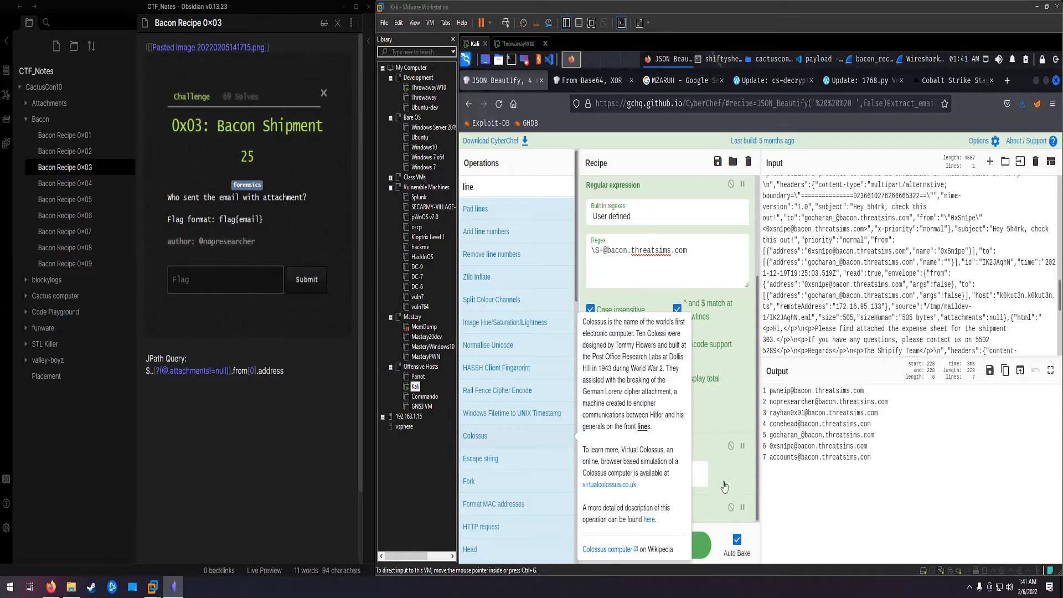
pyautogui.moveTo(706, 508); pyautogui.dragTo(493, 467)
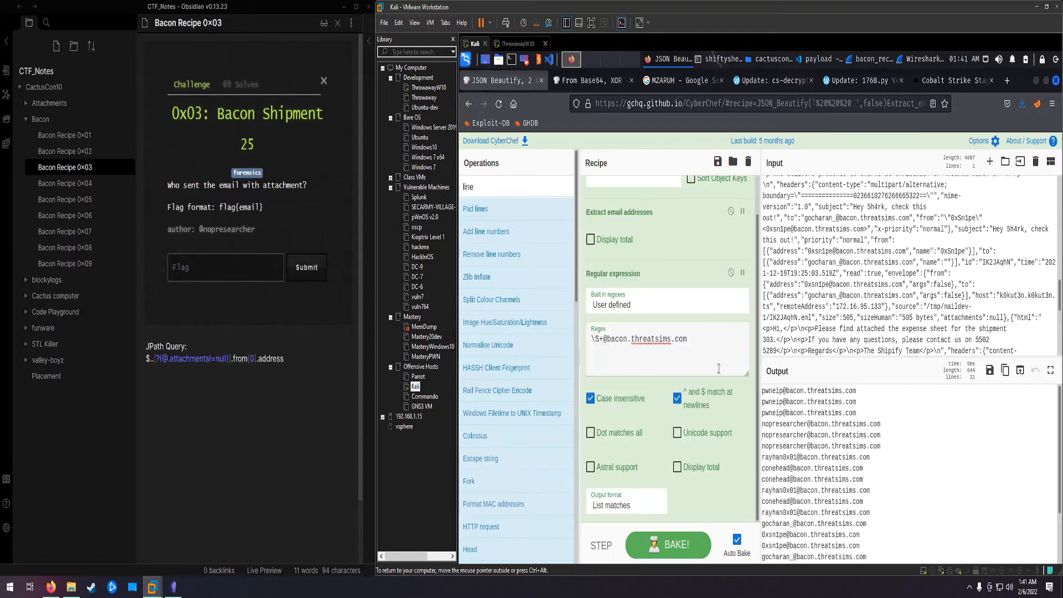
pyautogui.moveTo(665, 274); pyautogui.dragTo(519, 271)
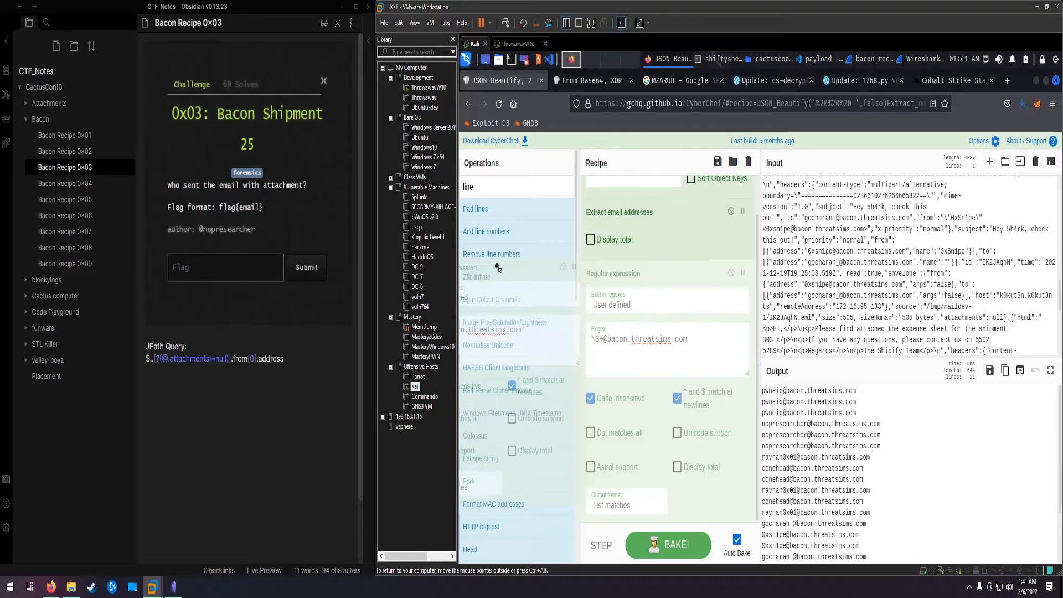
pyautogui.moveTo(666, 252); pyautogui.dragTo(481, 269)
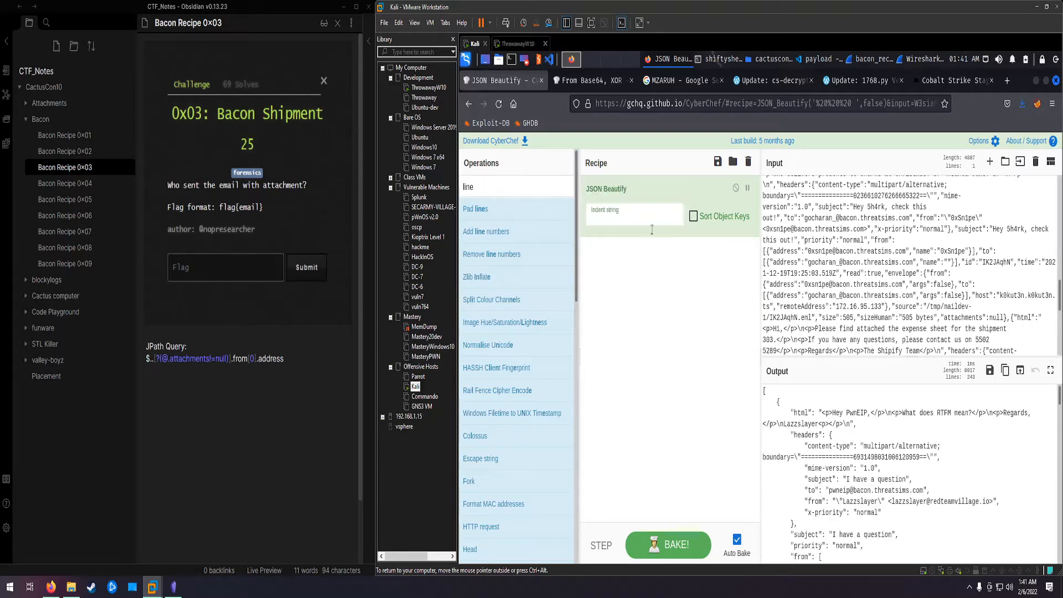
pyautogui.moveTo(651, 199); pyautogui.dragTo(468, 156)
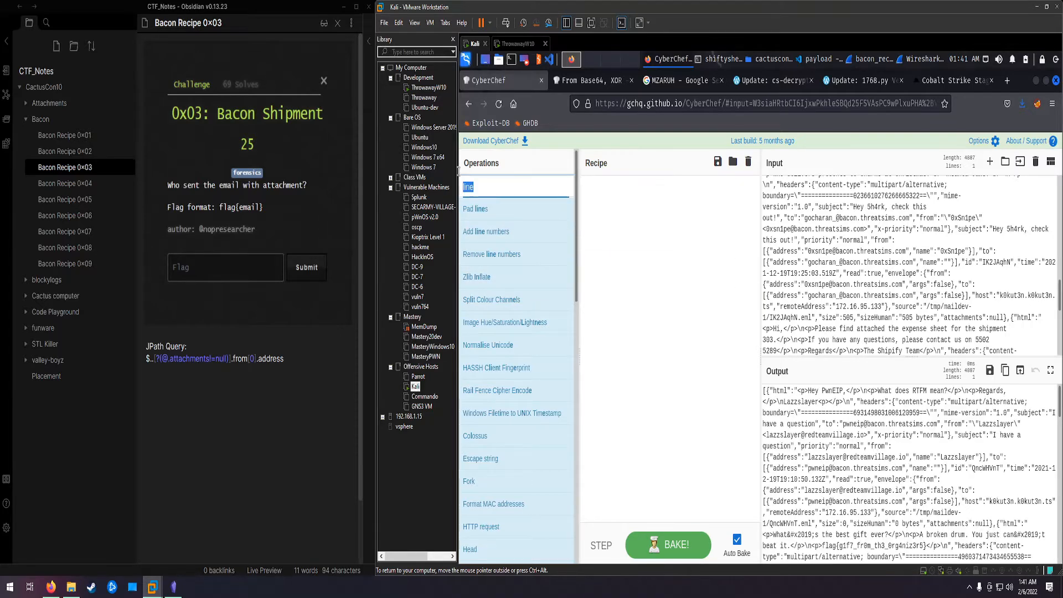
# Step: Search the operations for jpath and add JPath expression to the empty recipe
pyautogui.write('jpath')
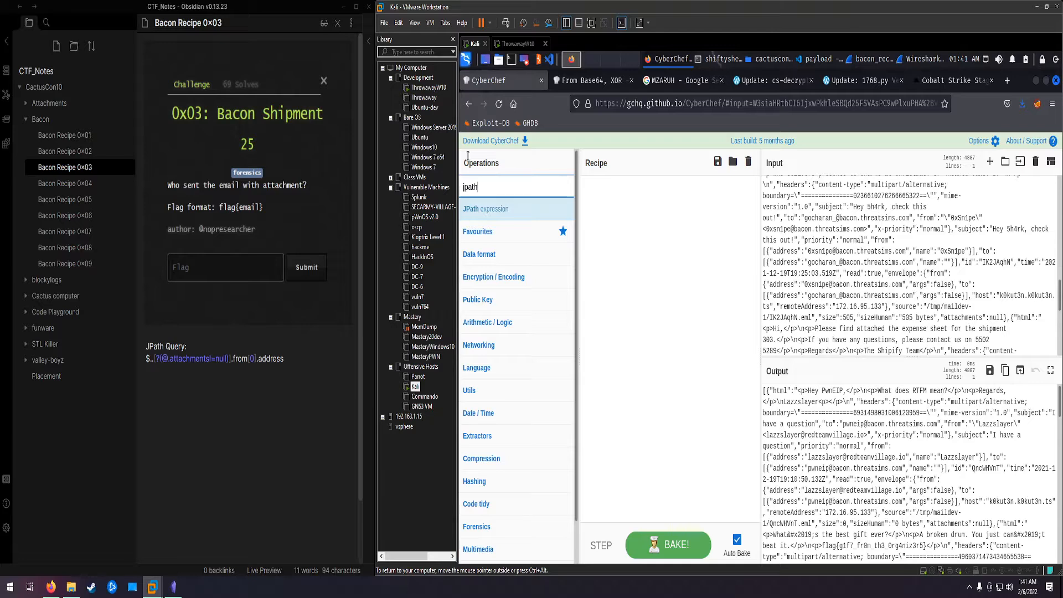
pyautogui.doubleClick(470, 187)
pyautogui.moveTo(508, 206); pyautogui.dragTo(642, 239)
# Step: Set the JPath expression query to $..from to extract the sender fields of all emails
pyautogui.click(623, 221)
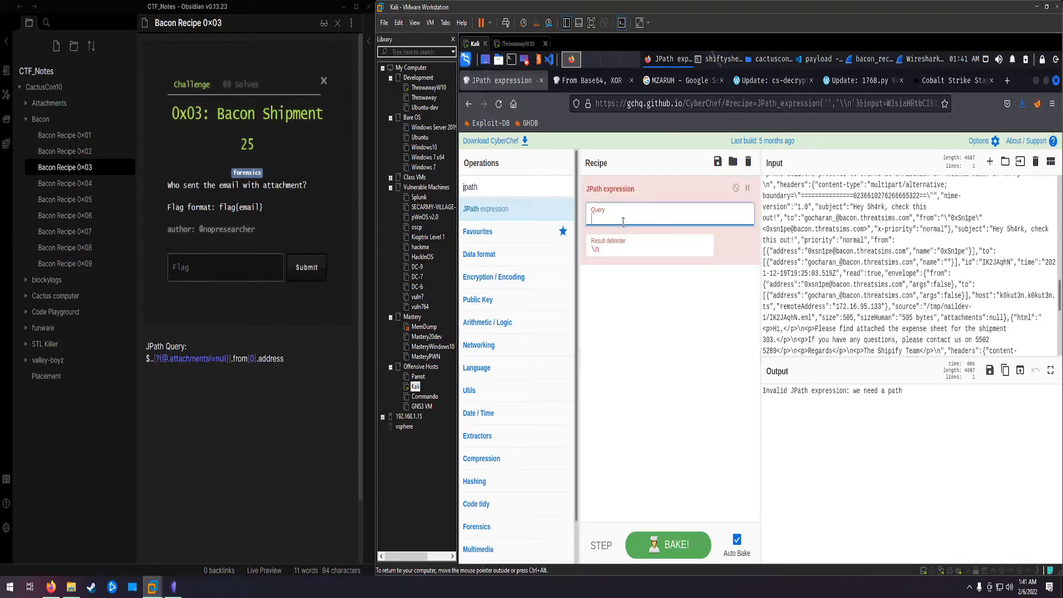
pyautogui.write('$..[')
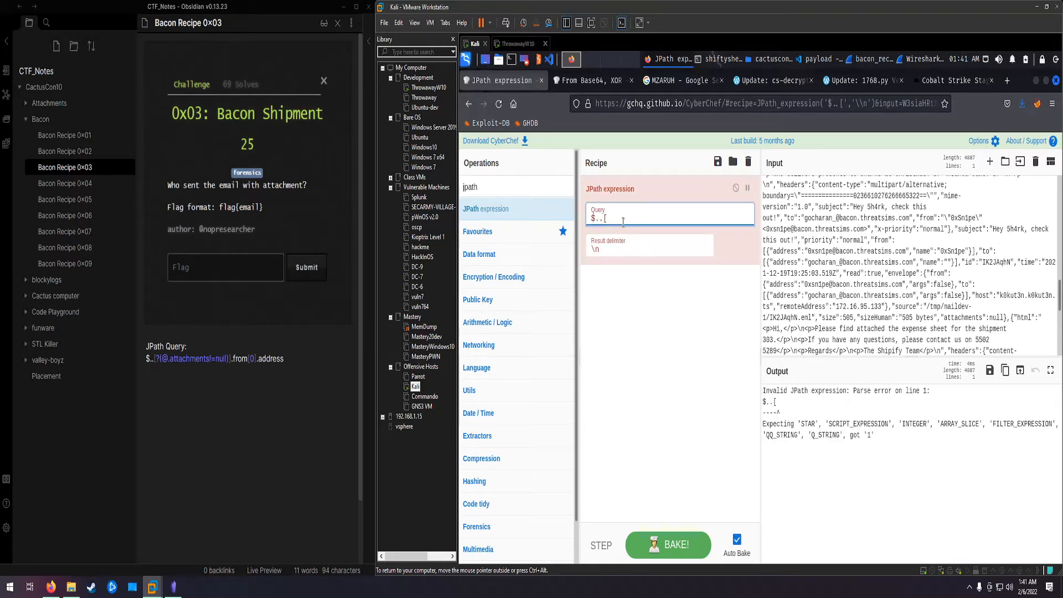
pyautogui.press('BackSpace')
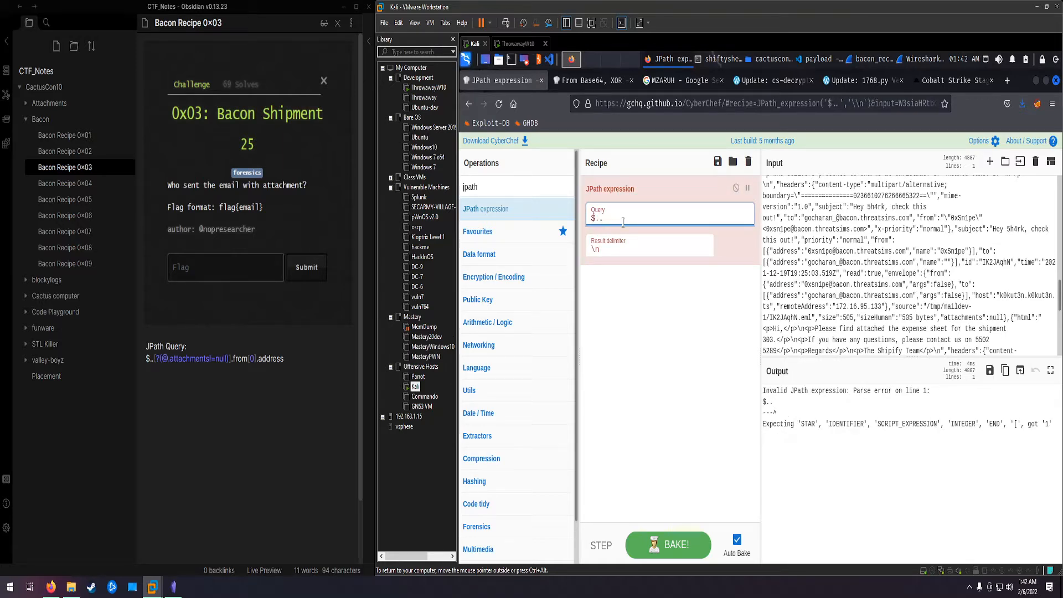
pyautogui.press('BackSpace')
pyautogui.press('BackSpace')
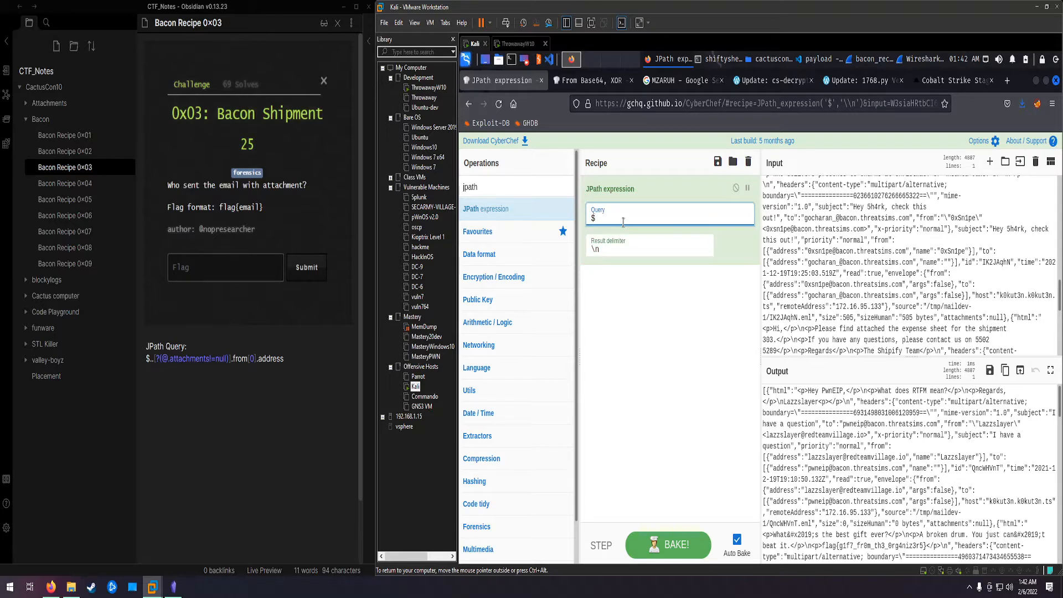
pyautogui.write('..')
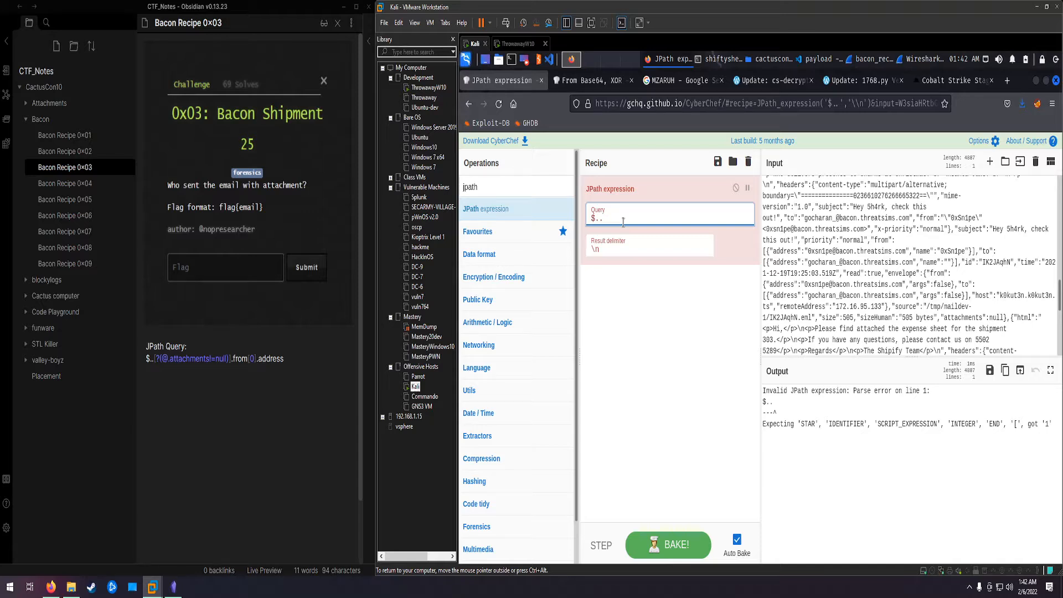
pyautogui.write('from')
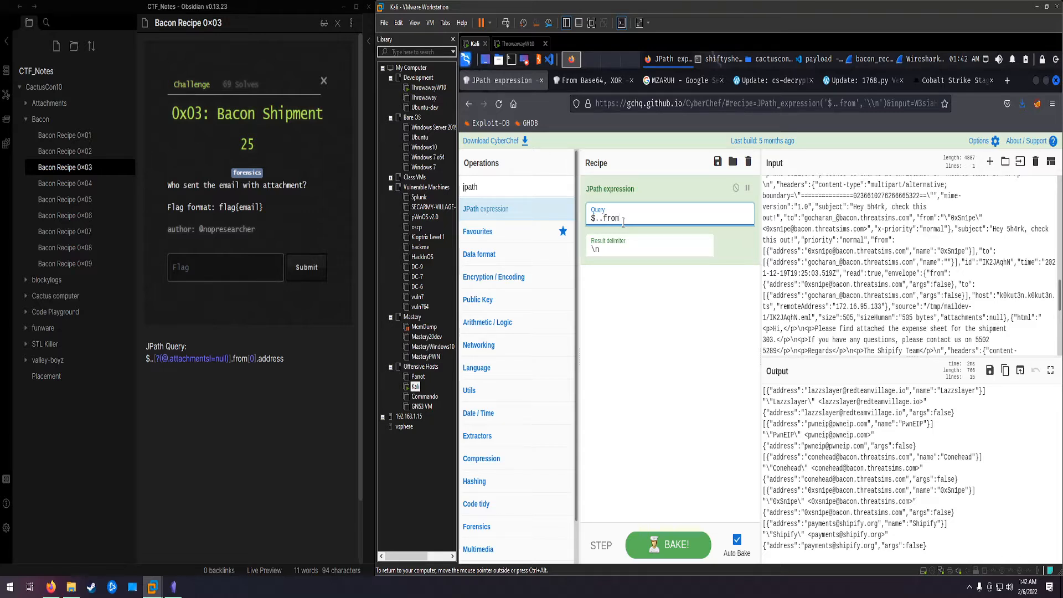
# Step: Extend the JPath query to $..from[0].address so it returns only the sender addresses
pyautogui.click(776, 391)
pyautogui.write('[0]')
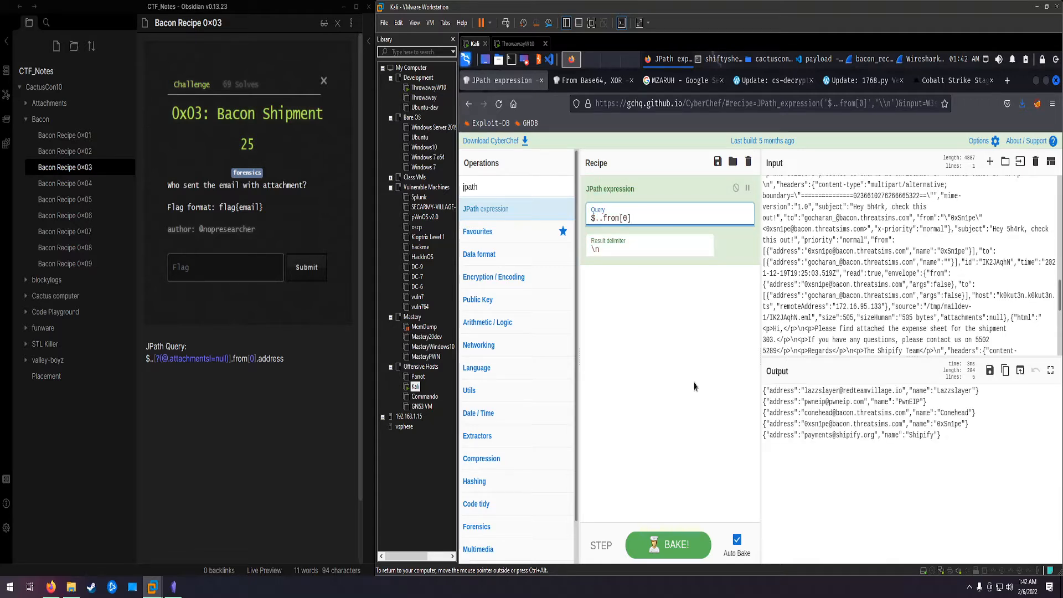
pyautogui.write('.')
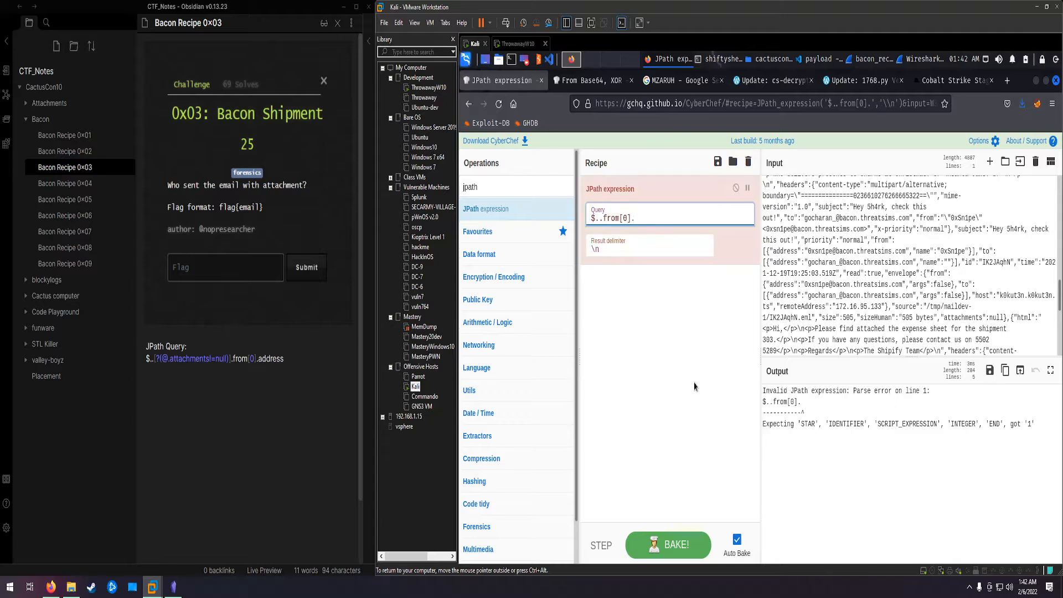
pyautogui.write('address')
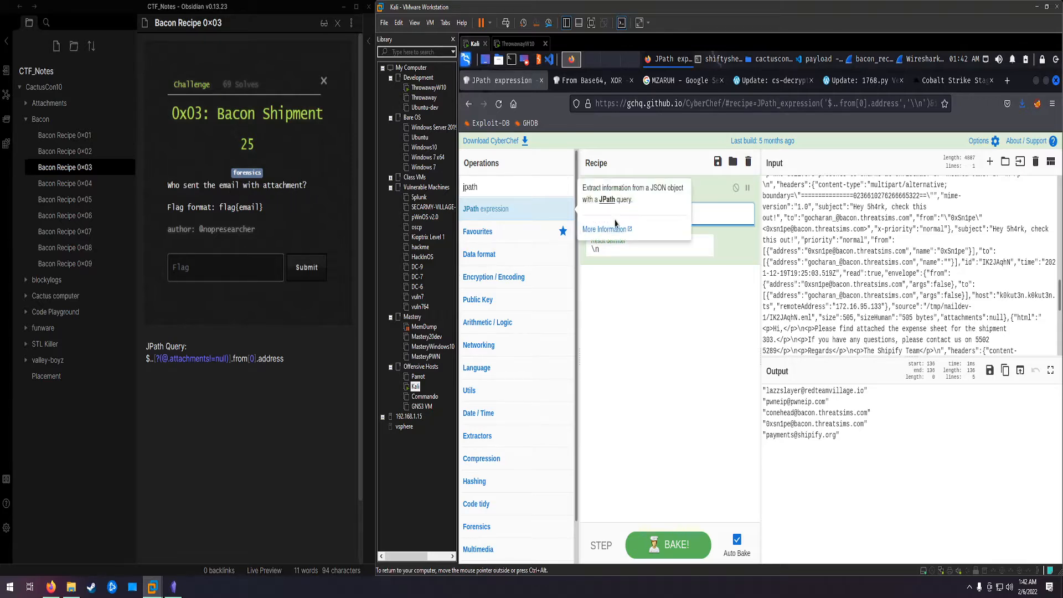
# Step: Replace the JPath query with $..attachments to list the attachments field of each email
pyautogui.tripleClick(639, 218)
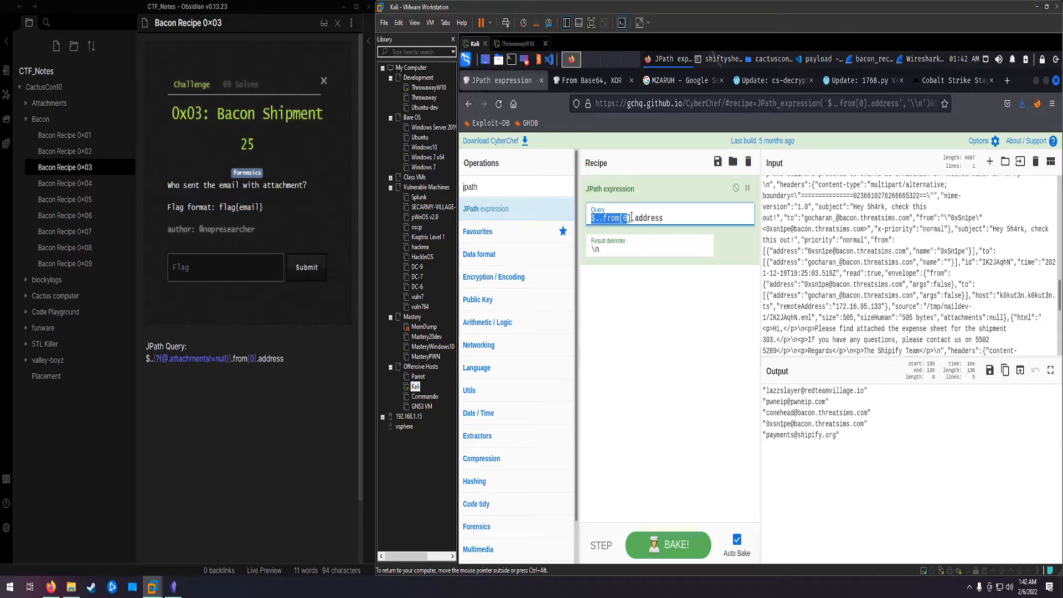
pyautogui.click(668, 219)
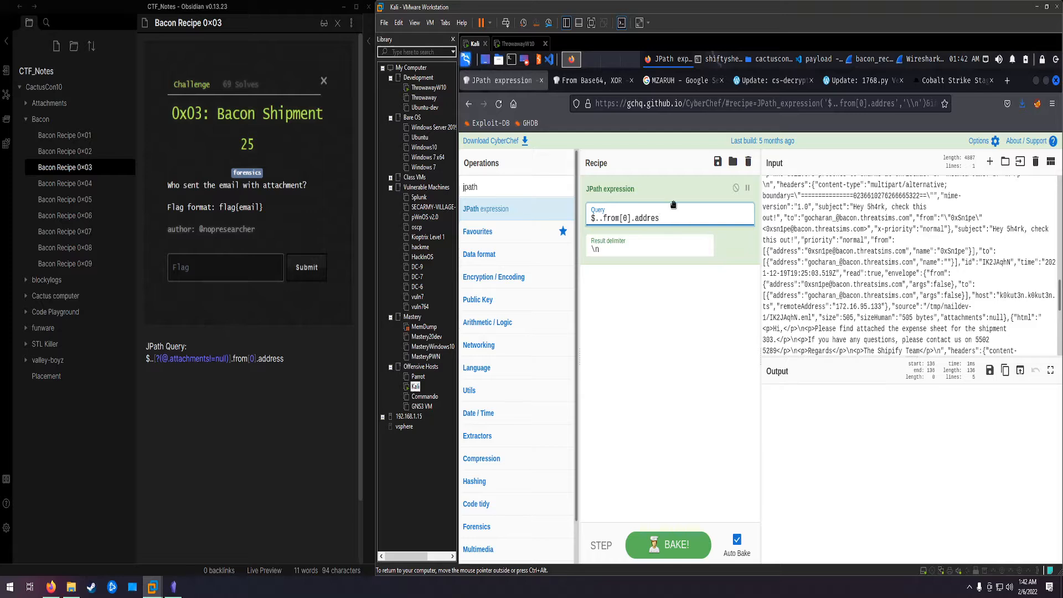
pyautogui.press('BackSpace')
pyautogui.press('BackSpace')
pyautogui.press('BackSpace')
pyautogui.press('BackSpace')
pyautogui.press('BackSpace')
pyautogui.press('BackSpace')
pyautogui.press('BackSpace')
pyautogui.press('BackSpace')
pyautogui.press('BackSpace')
pyautogui.press('BackSpace')
pyautogui.press('BackSpace')
pyautogui.press('BackSpace')
pyautogui.press('BackSpace')
pyautogui.press('BackSpace')
pyautogui.press('BackSpace')
pyautogui.write('attachments')
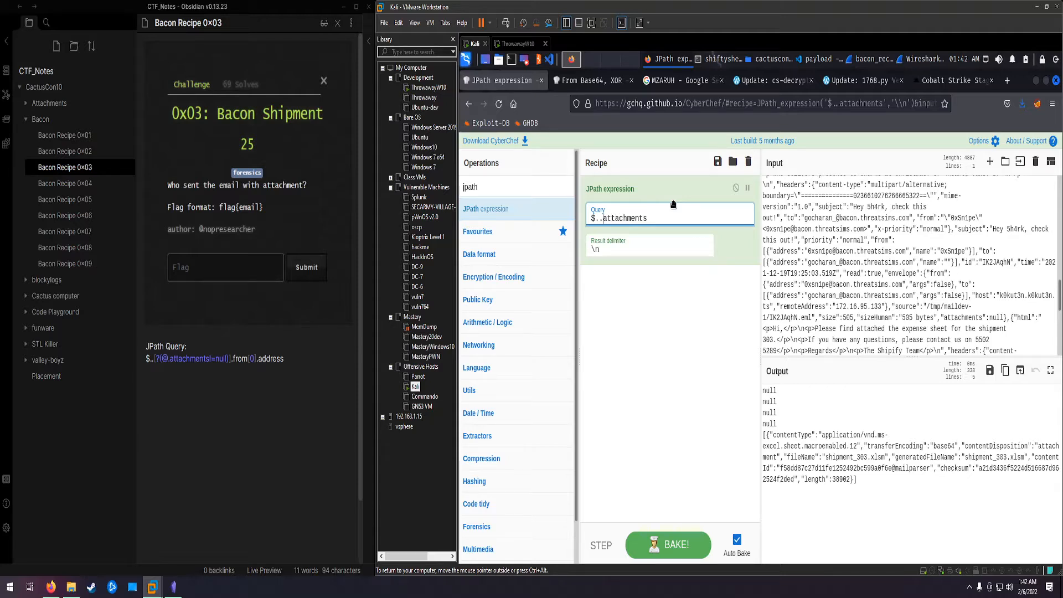
# Step: Turn the JPath query into the filter $..[?(@.attachments!=null)] to return only emails that have an attachment
pyautogui.write('[?')
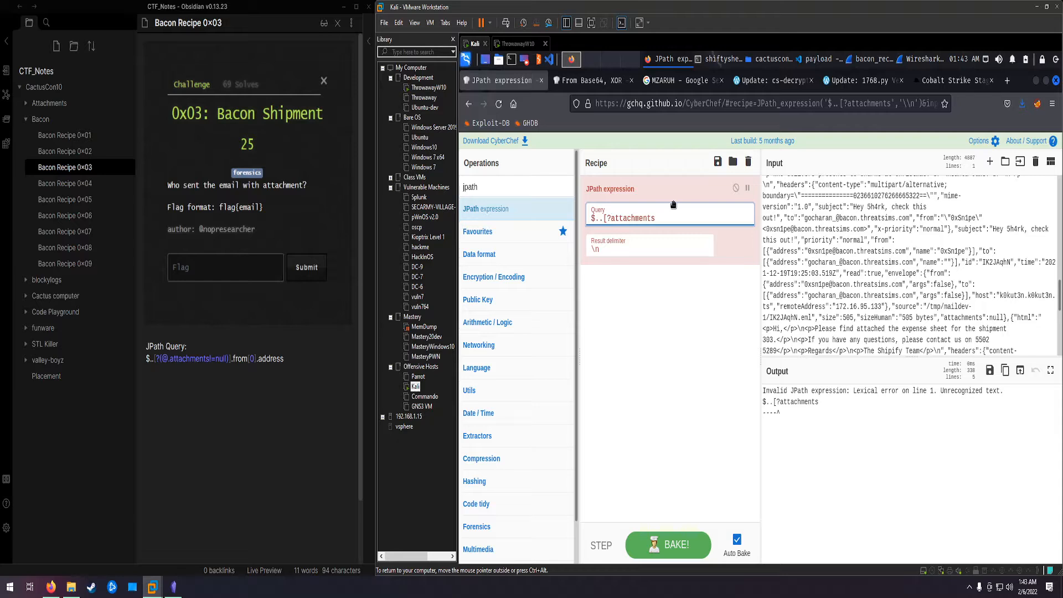
pyautogui.write('(@.attachments')
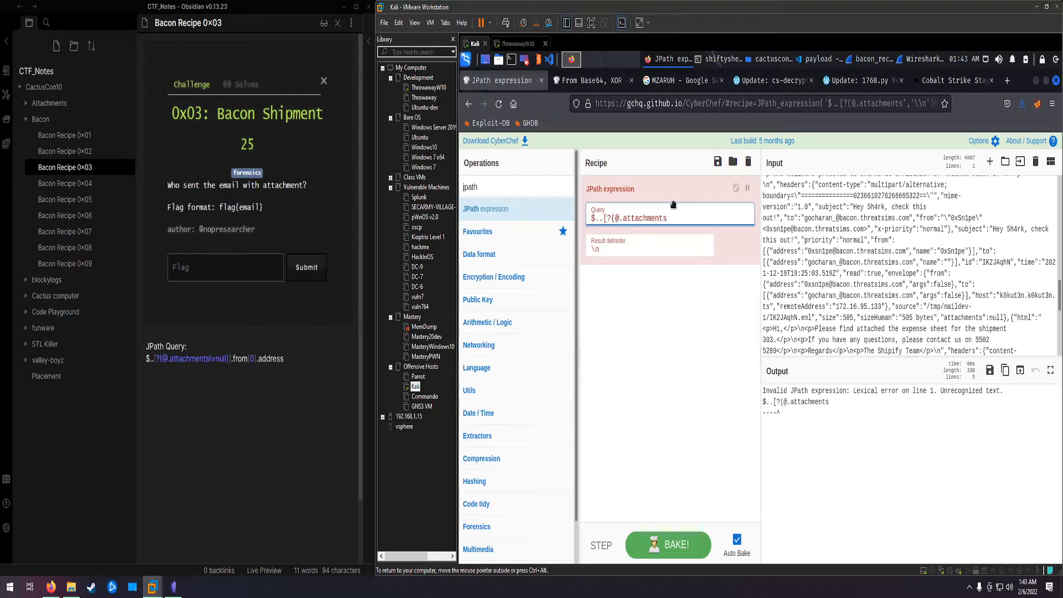
pyautogui.write('!=null)]')
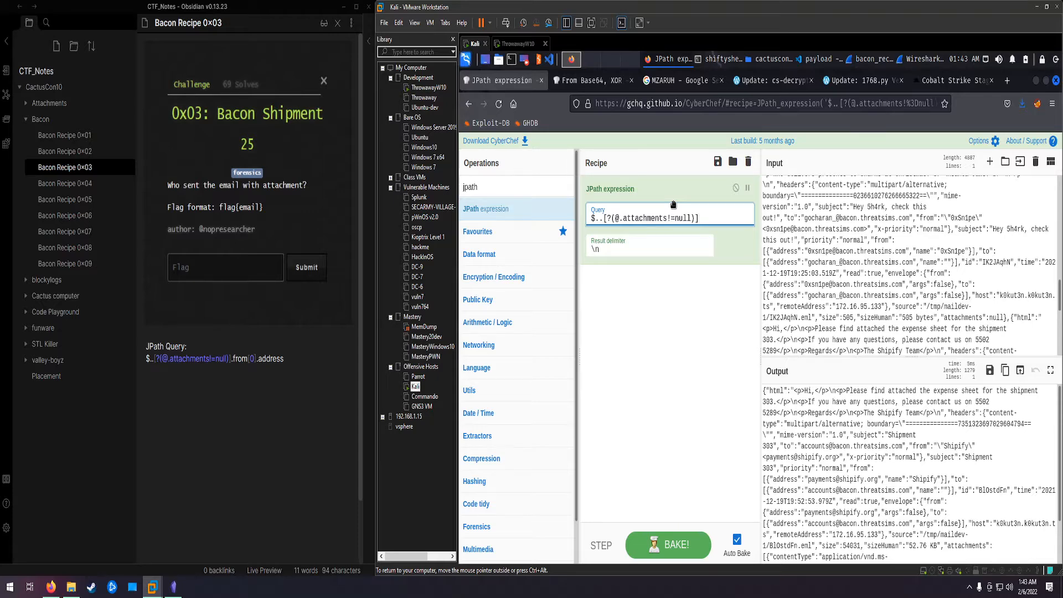
# Step: Extend the JPath query to $..[?(@.attachments!=null)].from[0].address to return the sender address of the email with an attachment
pyautogui.write('.from[]')
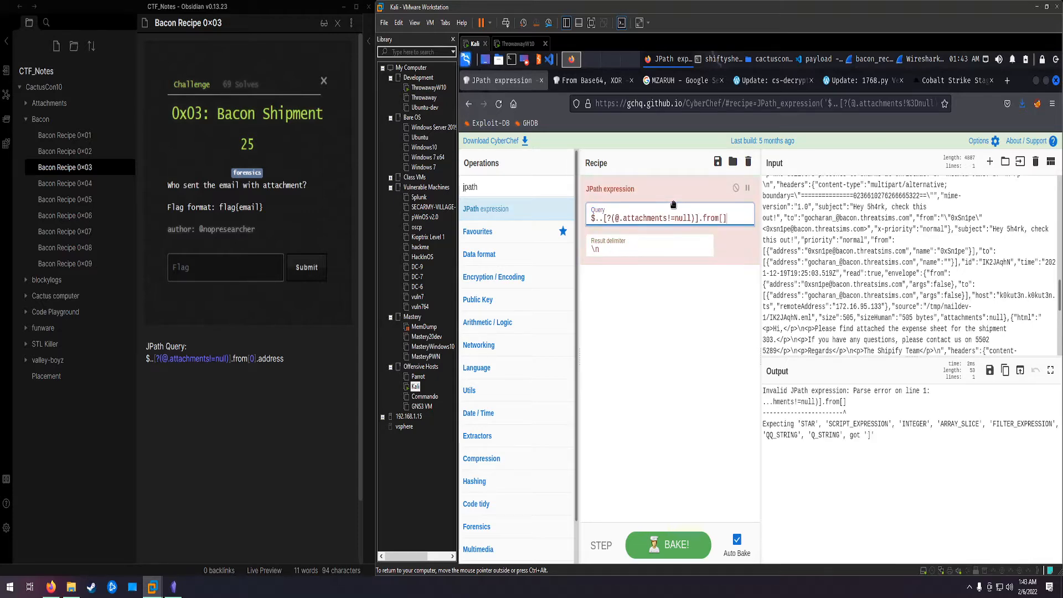
pyautogui.press('Left')
pyautogui.write('0')
pyautogui.press('Right')
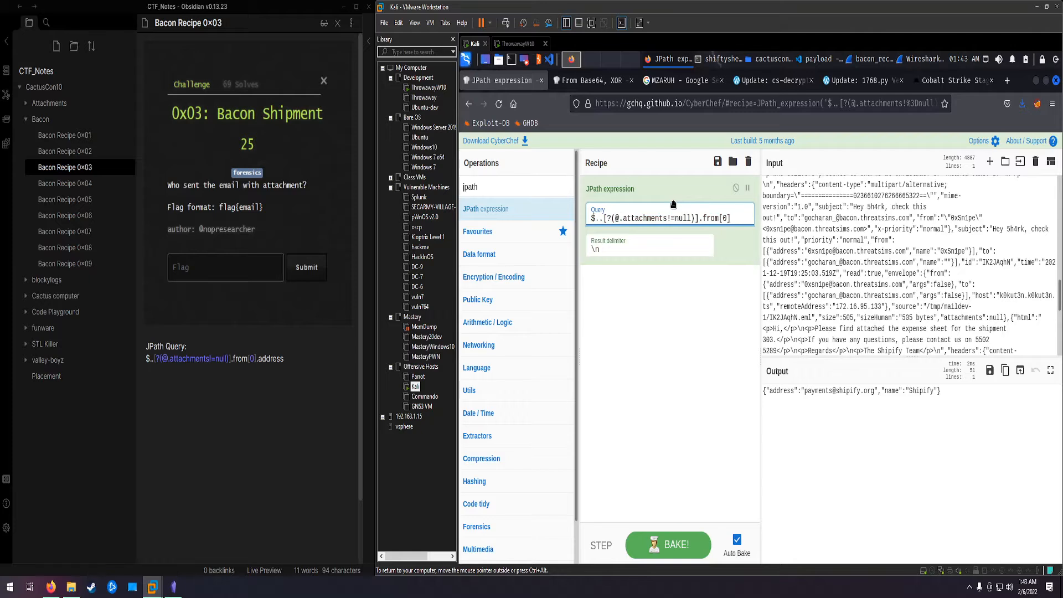
pyautogui.write('.adres')
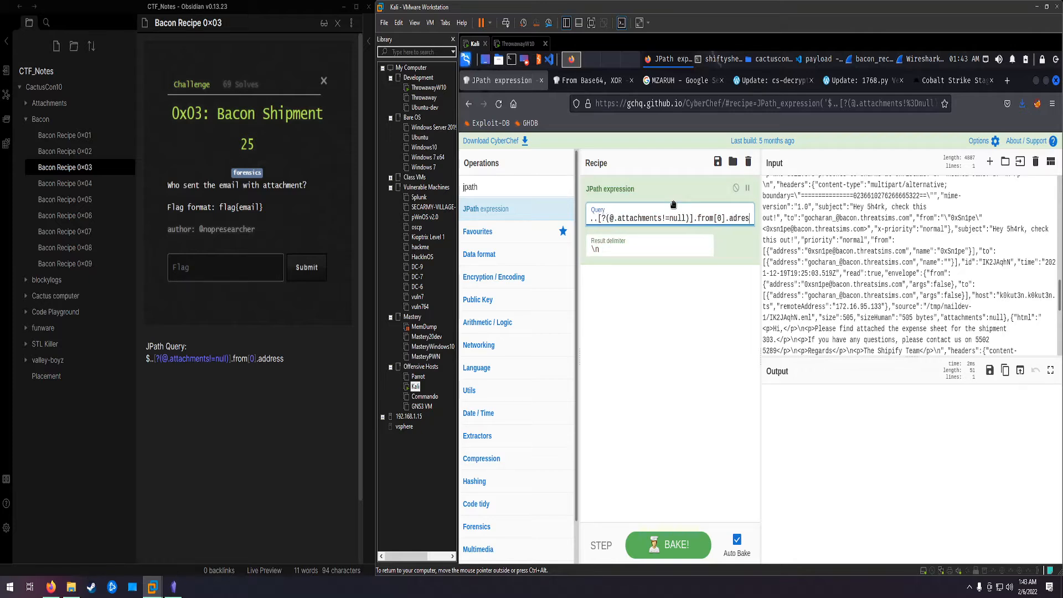
pyautogui.press('BackSpace')
pyautogui.press('BackSpace')
pyautogui.press('BackSpace')
pyautogui.write('dress')
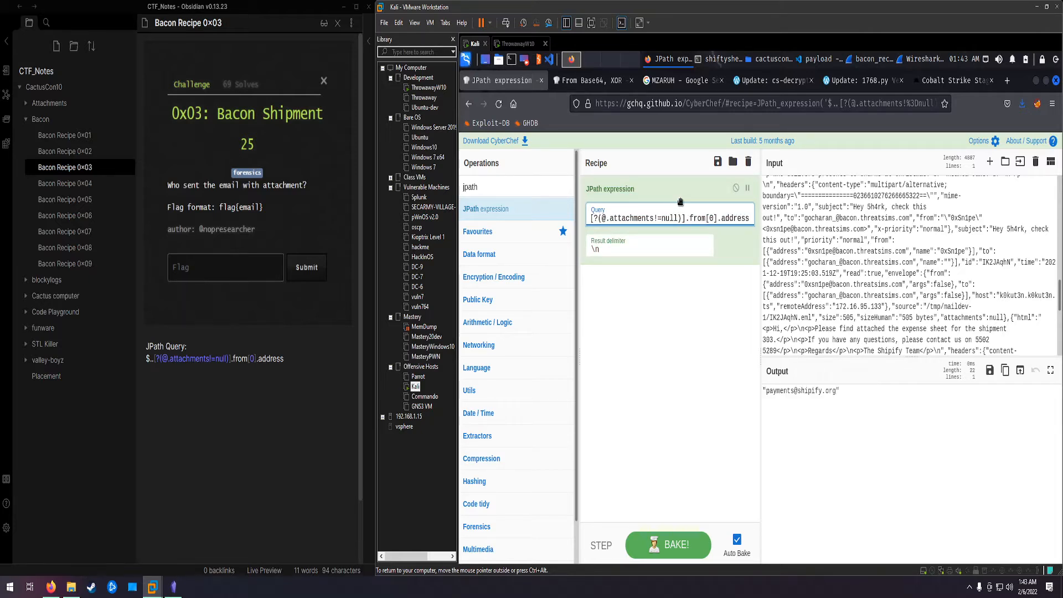
pyautogui.click(740, 406)
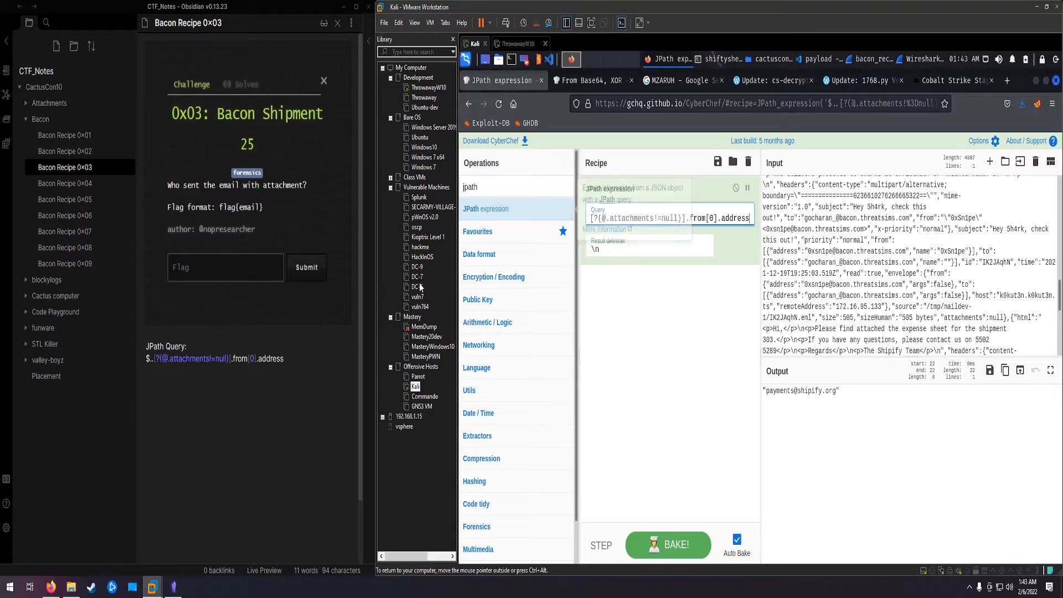
# Step: Open the Bacon Recipe 0x04 challenge note and trim the JPath query back to $..[?(@.attachments!=null)]
pyautogui.click(115, 183)
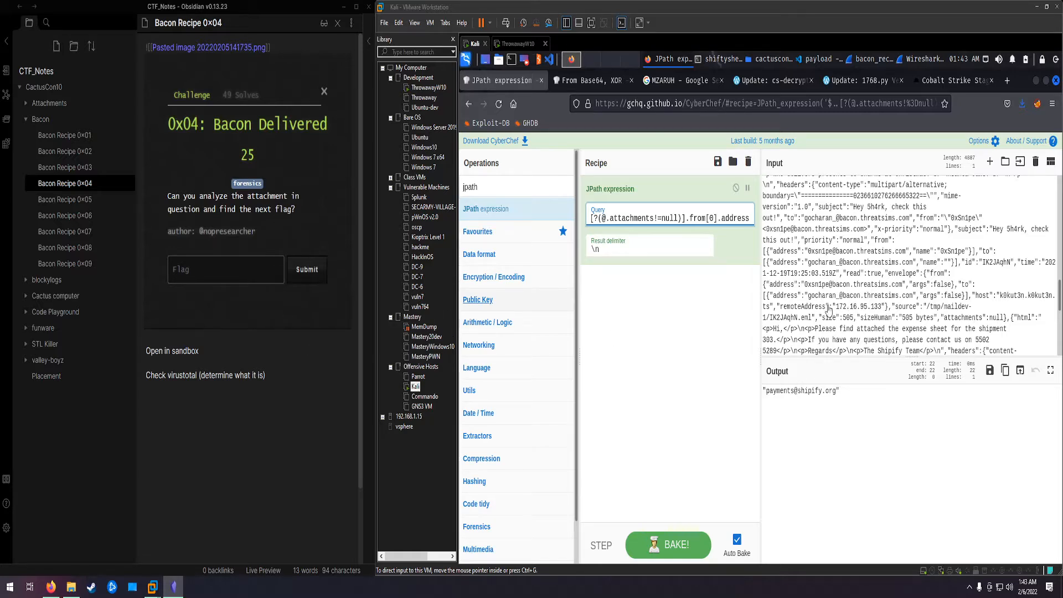
pyautogui.click(702, 222)
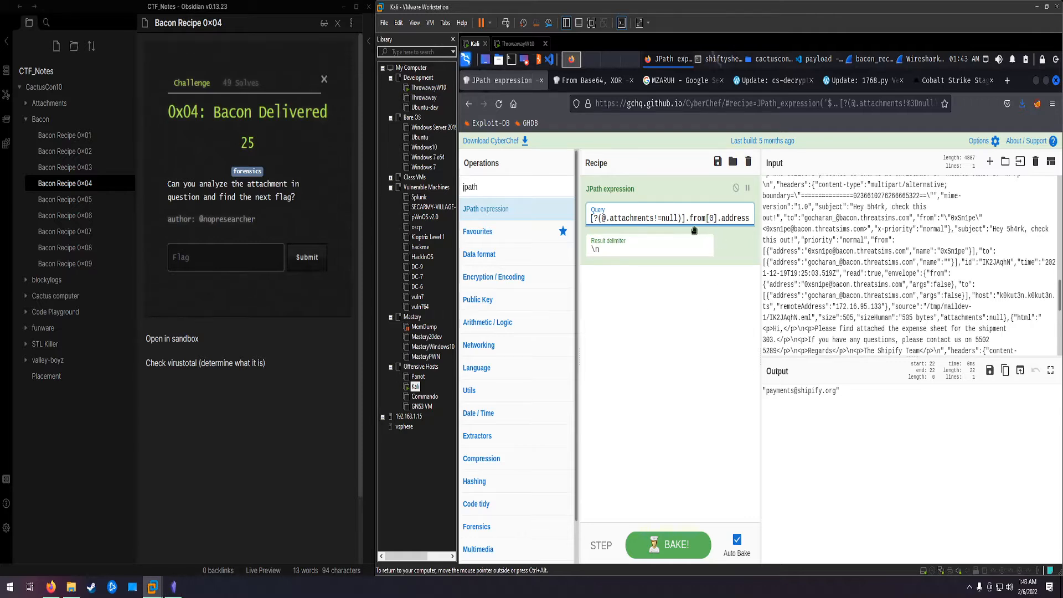
pyautogui.moveTo(687, 218); pyautogui.dragTo(775, 213)
pyautogui.press('BackSpace')
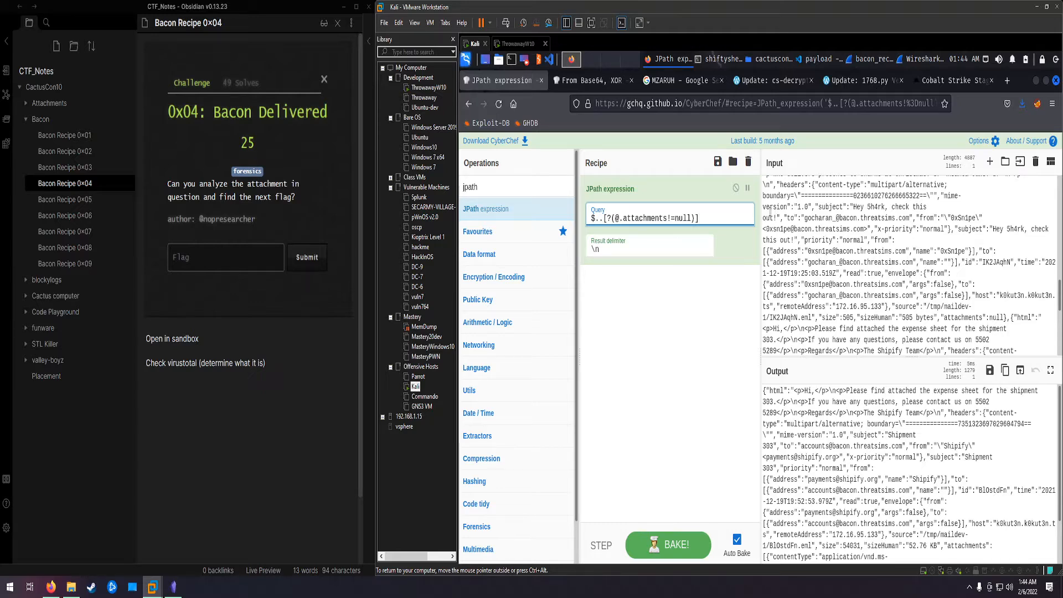
pyautogui.write('.address')
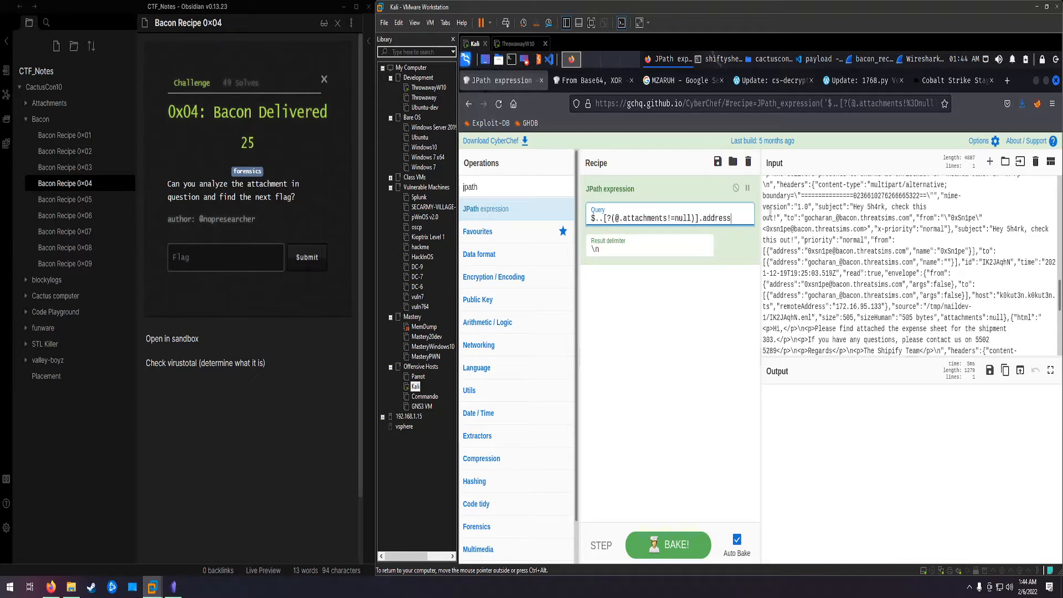
pyautogui.press('BackSpace')
pyautogui.press('BackSpace')
pyautogui.press('BackSpace')
pyautogui.press('BackSpace')
pyautogui.press('BackSpace')
pyautogui.press('BackSpace')
pyautogui.press('BackSpace')
pyautogui.press('BackSpace')
pyautogui.press('BackSpace')
pyautogui.press('BackSpace')
pyautogui.press('BackSpace')
pyautogui.press('BackSpace')
pyautogui.press('BackSpace')
pyautogui.press('BackSpace')
pyautogui.press('BackSpace')
pyautogui.press('BackSpace')
pyautogui.press('BackSpace')
pyautogui.press('BackSpace')
pyautogui.press('BackSpace')
pyautogui.press('BackSpace')
pyautogui.press('BackSpace')
pyautogui.press('BackSpace')
pyautogui.press('BackSpace')
pyautogui.press('BackSpace')
pyautogui.press('BackSpace')
pyautogui.press('BackSpace')
pyautogui.press('BackSpace')
pyautogui.press('BackSpace')
pyautogui.press('BackSpace')
pyautogui.press('BackSpace')
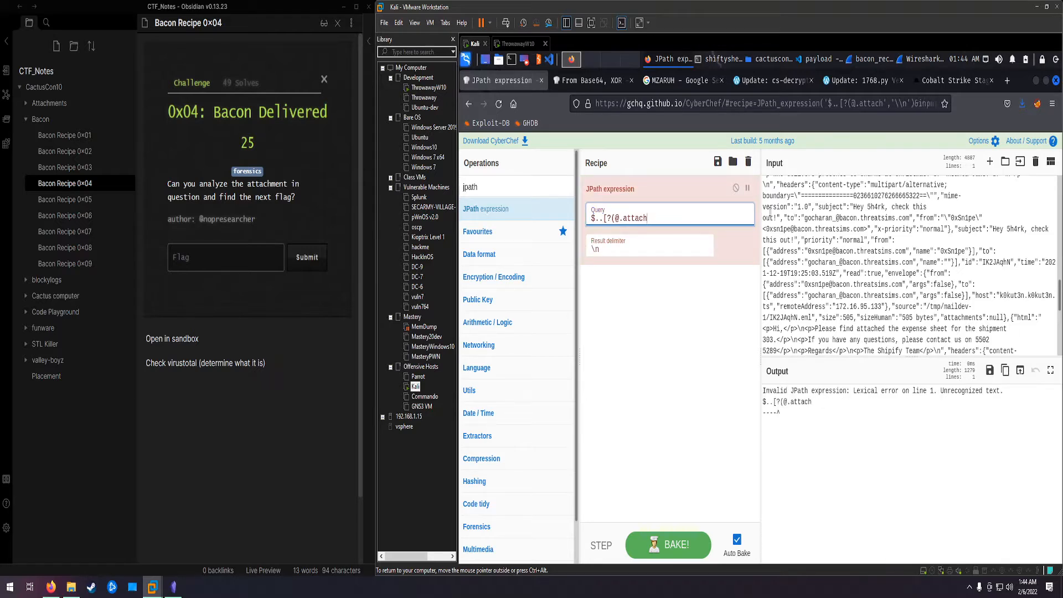
pyautogui.write('add')
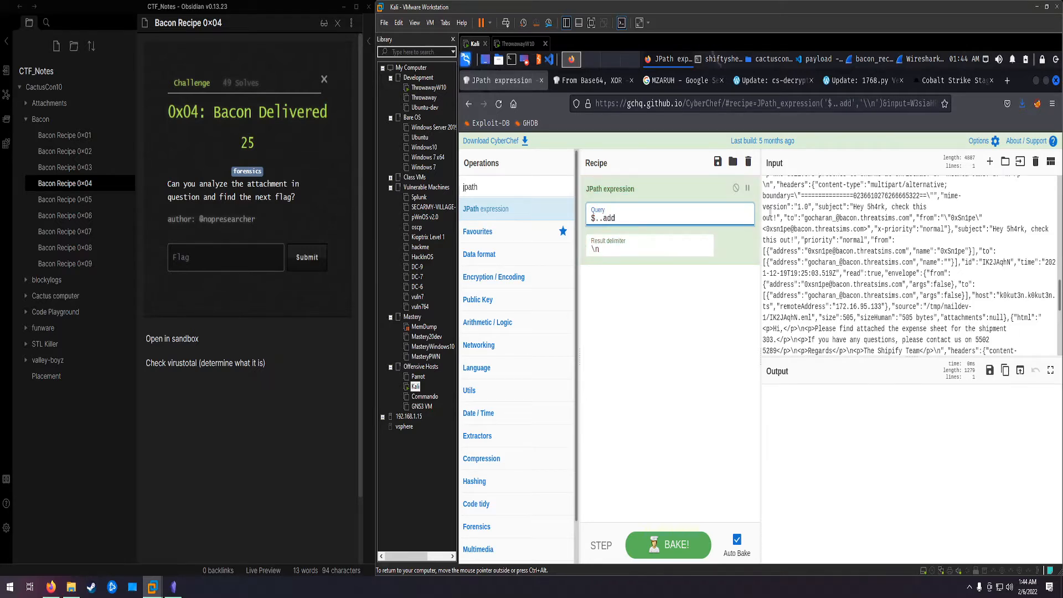
# Step: Set the JPath query to $..[?(@.attachments!=null)].attachments to output only the attachment's metadata
pyautogui.press('BackSpace')
pyautogui.hotkey('ctrl', 'z')
pyautogui.hotkey('ctrl', 'z')
pyautogui.hotkey('ctrl', 'z')
pyautogui.hotkey('ctrl', 'z')
pyautogui.hotkey('ctrl', 'z')
pyautogui.press('BackSpace')
pyautogui.press('BackSpace')
pyautogui.press('BackSpace')
pyautogui.press('BackSpace')
pyautogui.press('BackSpace')
pyautogui.press('BackSpace')
pyautogui.press('BackSpace')
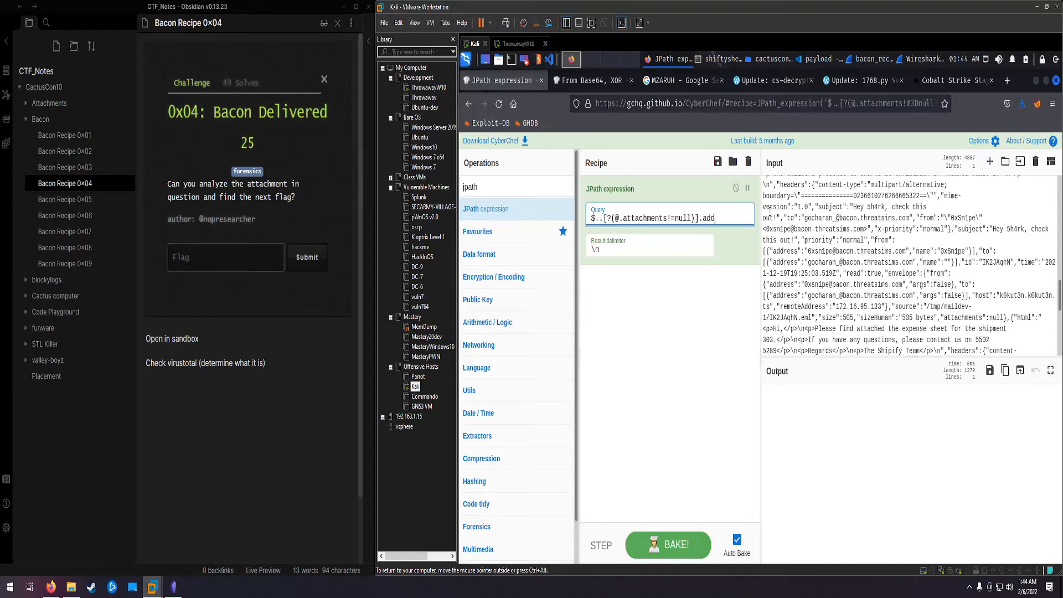
pyautogui.write('attachments')
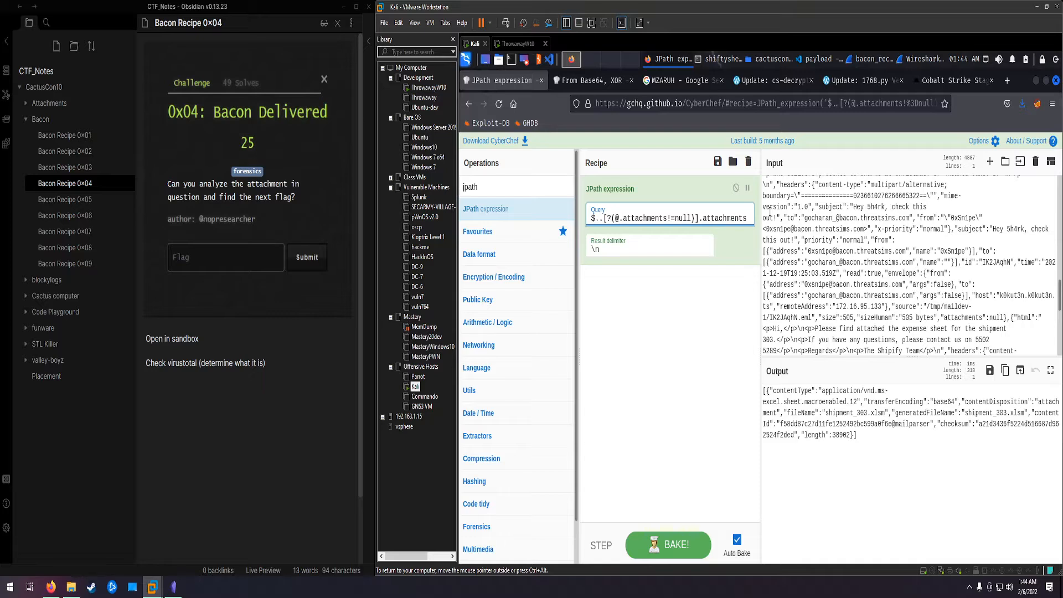
# Step: Copy the checksum of shipment_303.xlsm from the attachment metadata in the output
pyautogui.click(932, 430)
pyautogui.moveTo(828, 412); pyautogui.dragTo(887, 414)
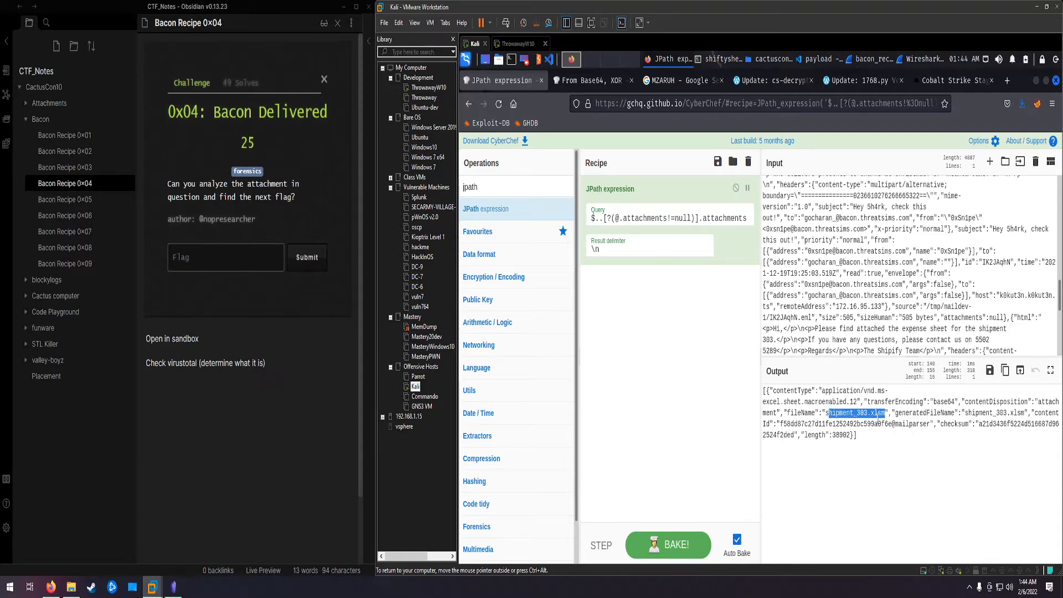
pyautogui.click(893, 434)
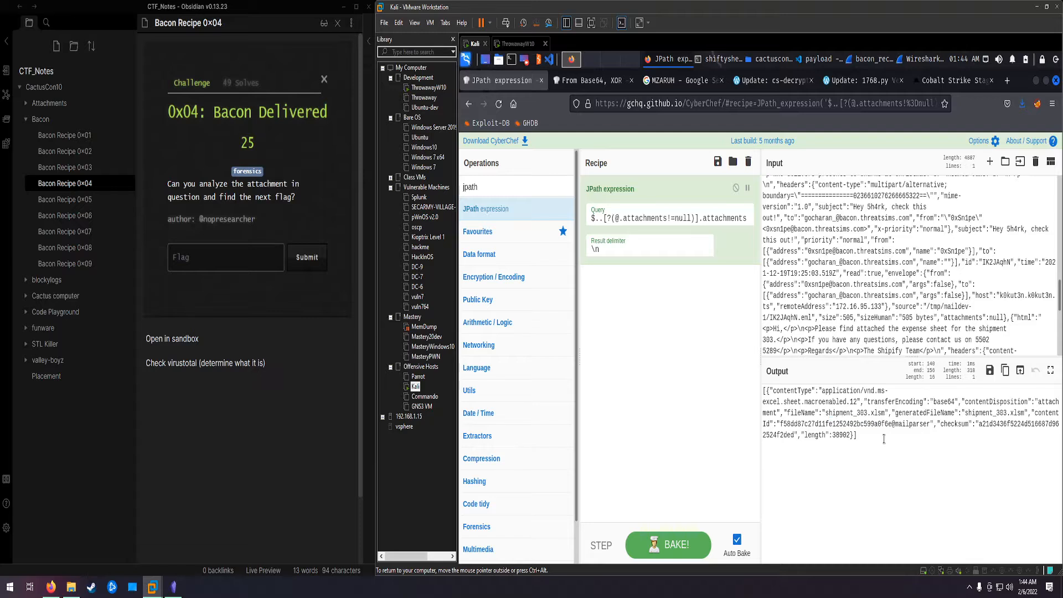
pyautogui.click(885, 412)
pyautogui.moveTo(884, 413); pyautogui.dragTo(827, 410)
pyautogui.click(914, 463)
pyautogui.moveTo(979, 426); pyautogui.dragTo(797, 433)
pyautogui.doubleClick(792, 435)
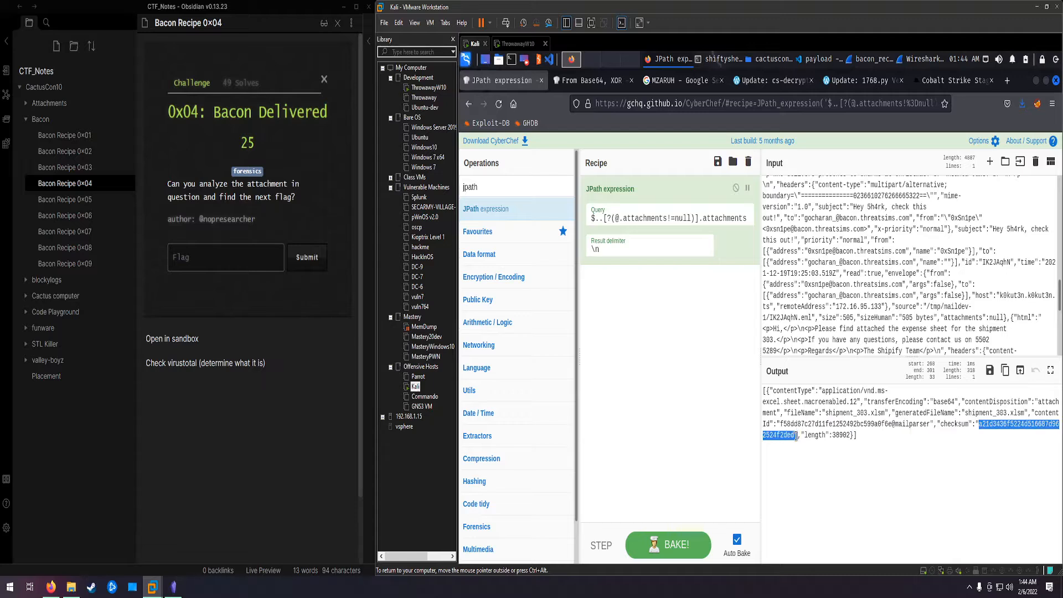
pyautogui.rightClick(803, 436)
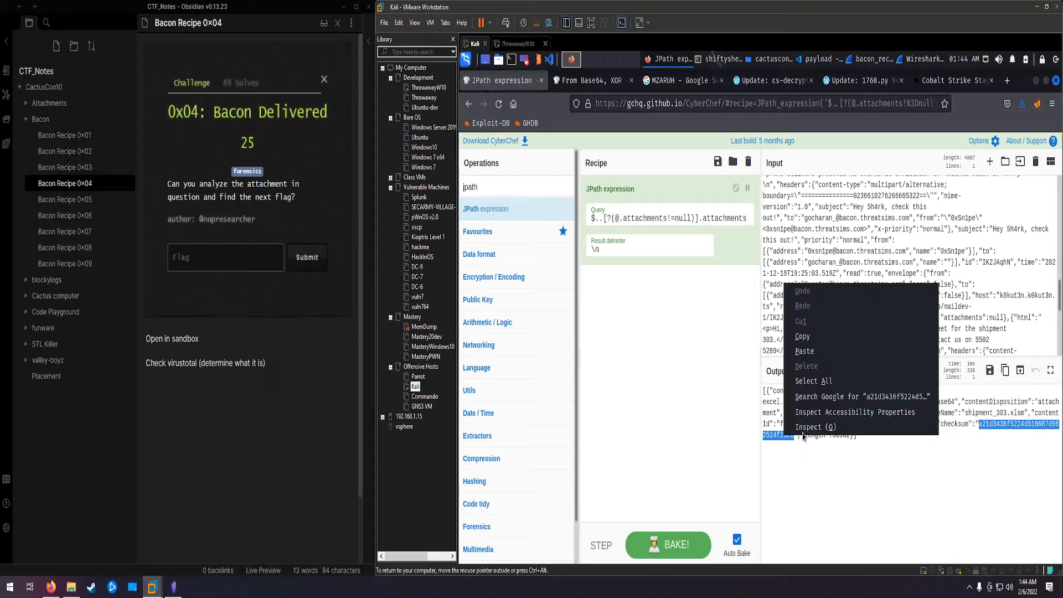
pyautogui.click(802, 336)
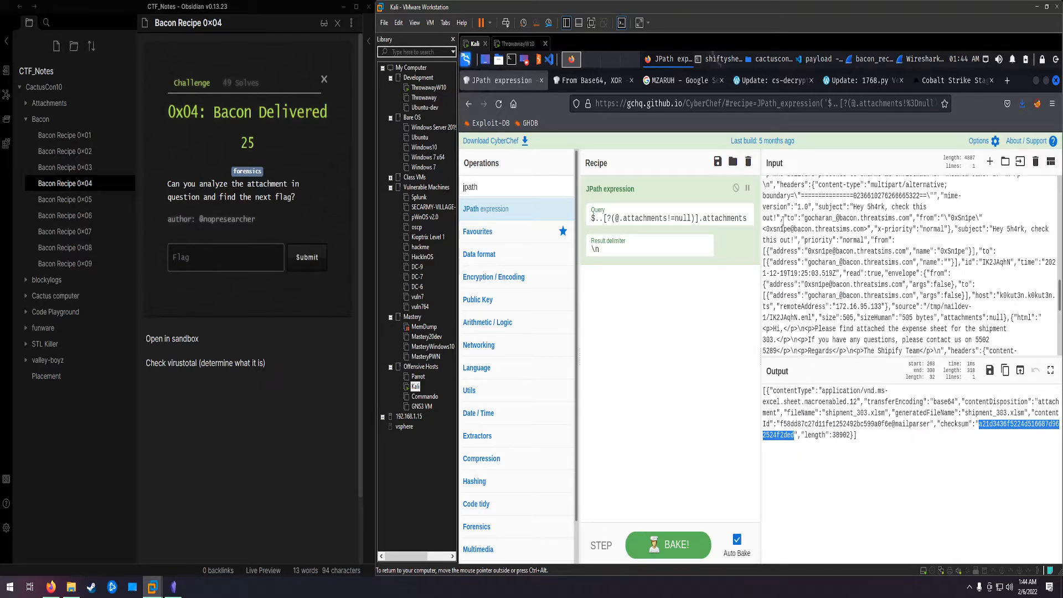
# Step: Load VirusTotal in place of the MZARUH Google search page and search it for the copied attachment checksum
pyautogui.click(662, 85)
pyautogui.click(652, 101)
pyautogui.write('virustotal.com/')
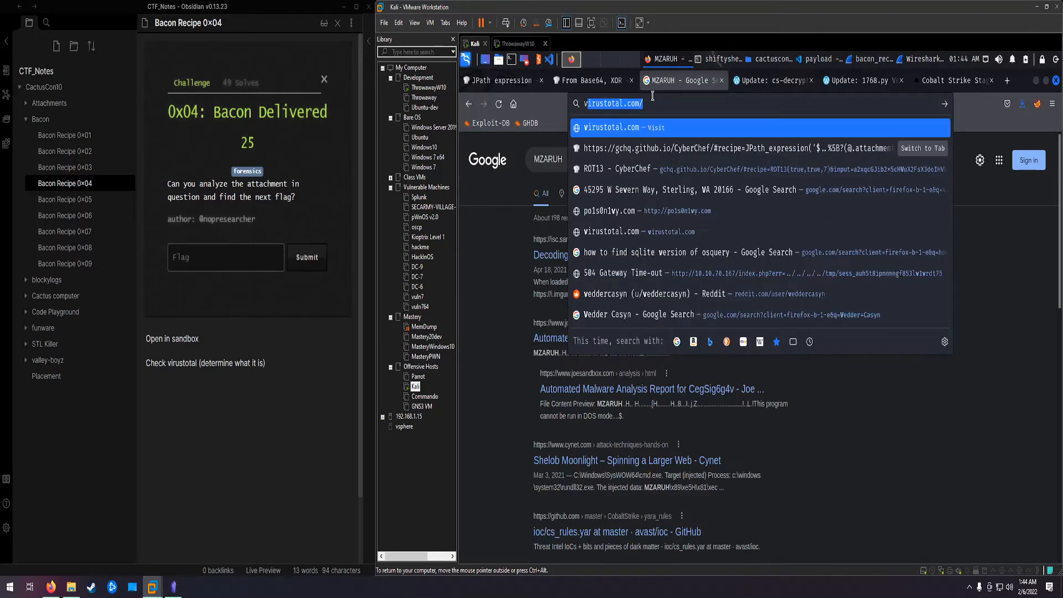
pyautogui.press('Return')
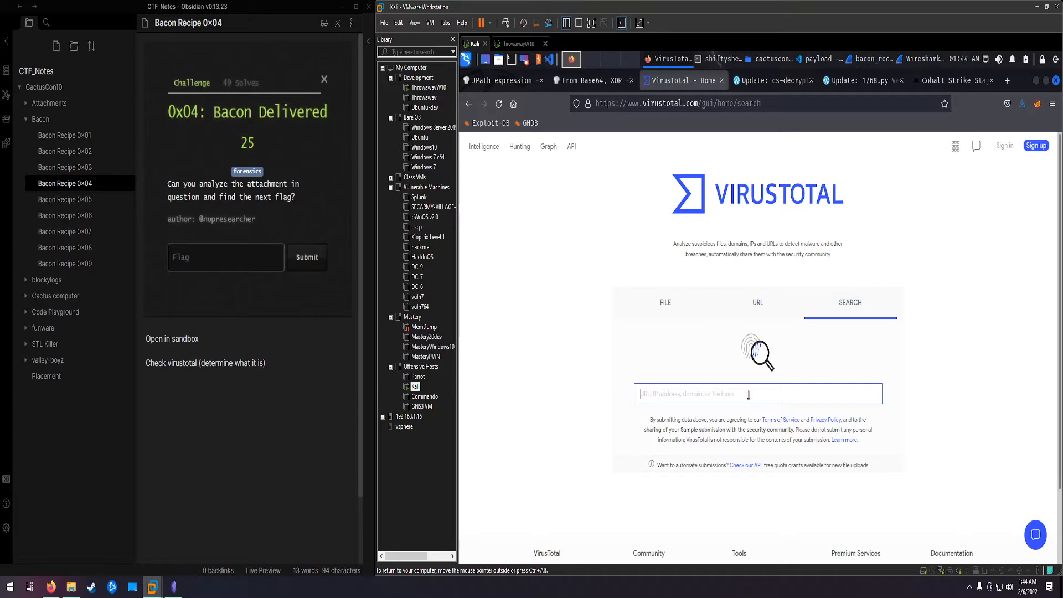
pyautogui.hotkey('ctrl', 'v')
pyautogui.press('Return')
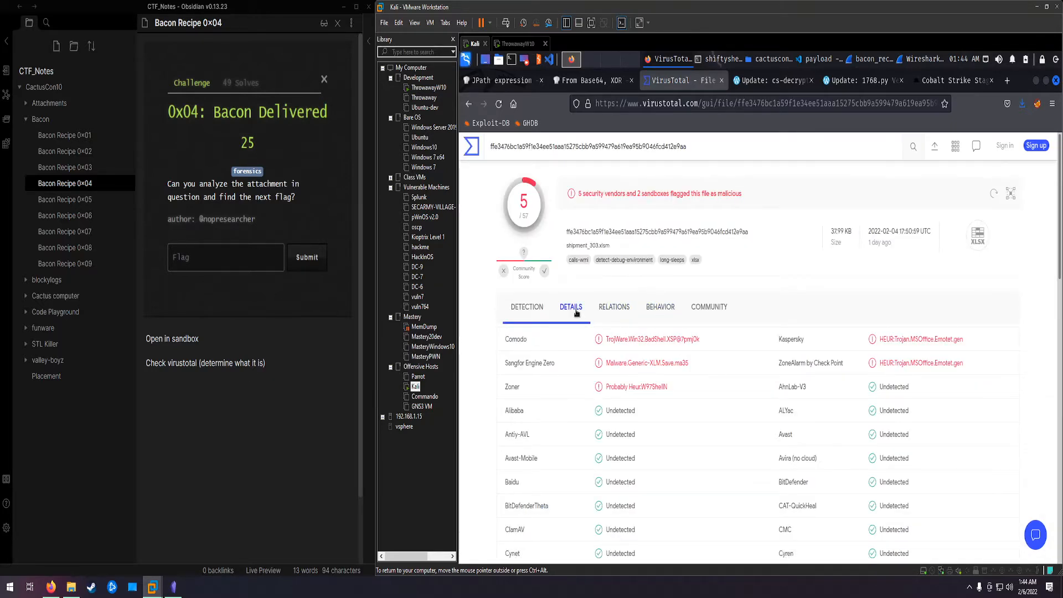
# Step: Examine the VirusTotal file details and relations for the attachment, including contacted domains, IP addresses and bundled files
pyautogui.click(574, 314)
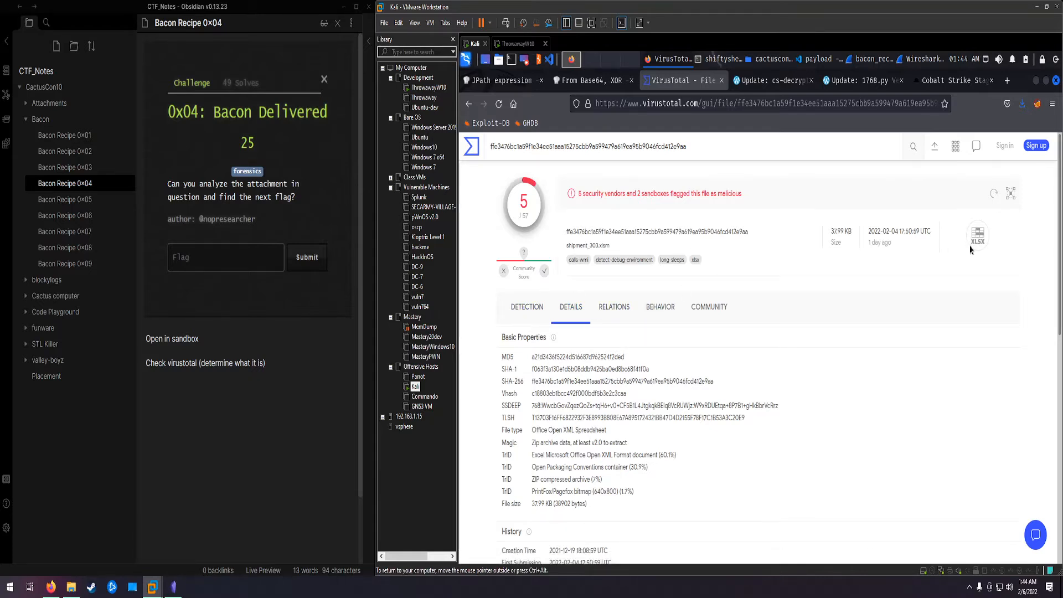
pyautogui.click(517, 309)
pyautogui.click(620, 310)
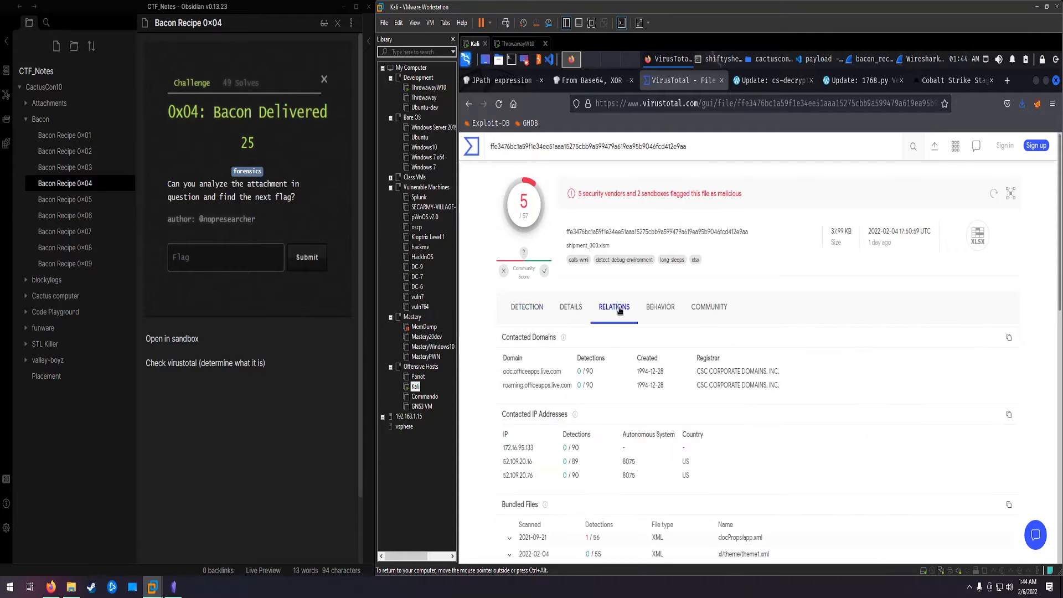
pyautogui.scroll(-3, 629, 318)
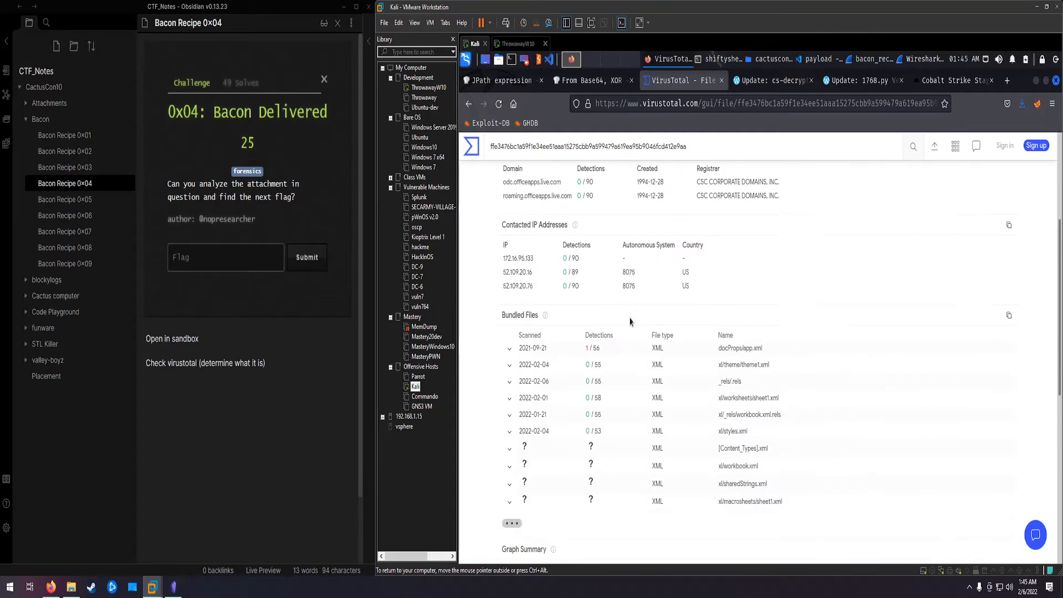
pyautogui.scroll(1, 629, 321)
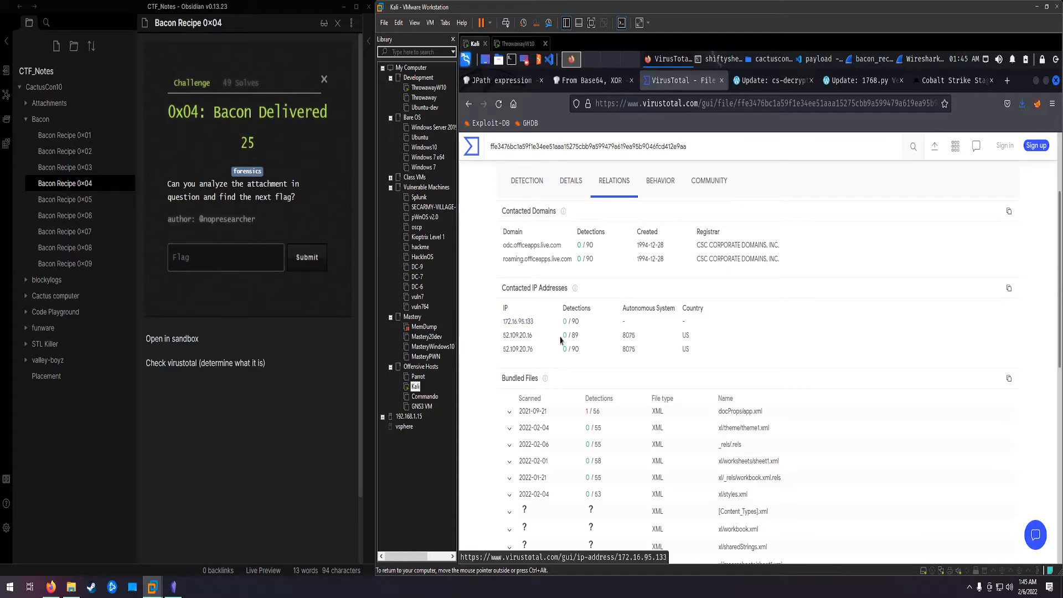
pyautogui.scroll(1, 557, 360)
pyautogui.click(575, 246)
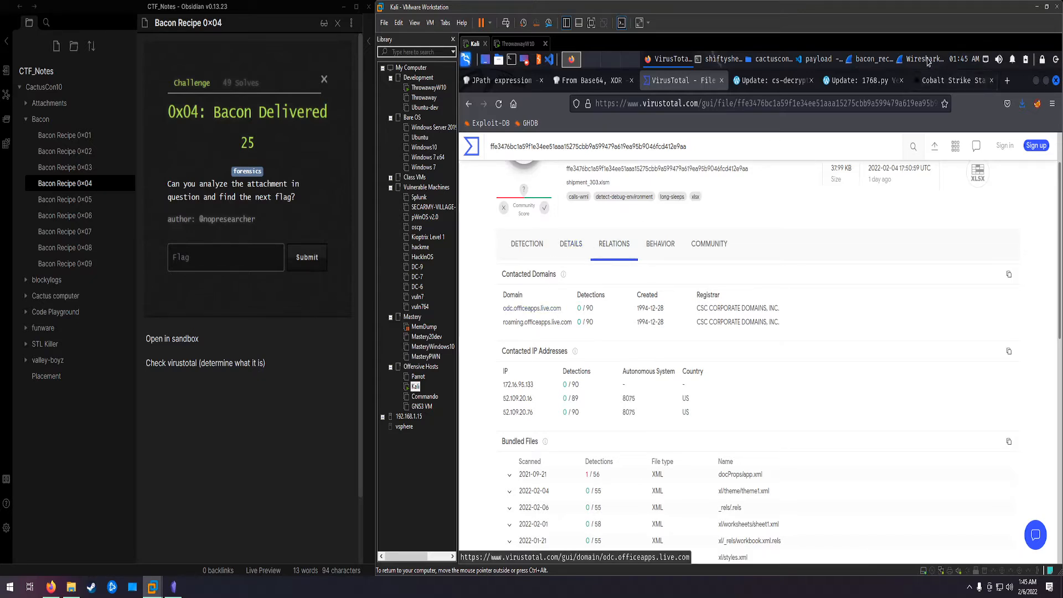
pyautogui.click(571, 256)
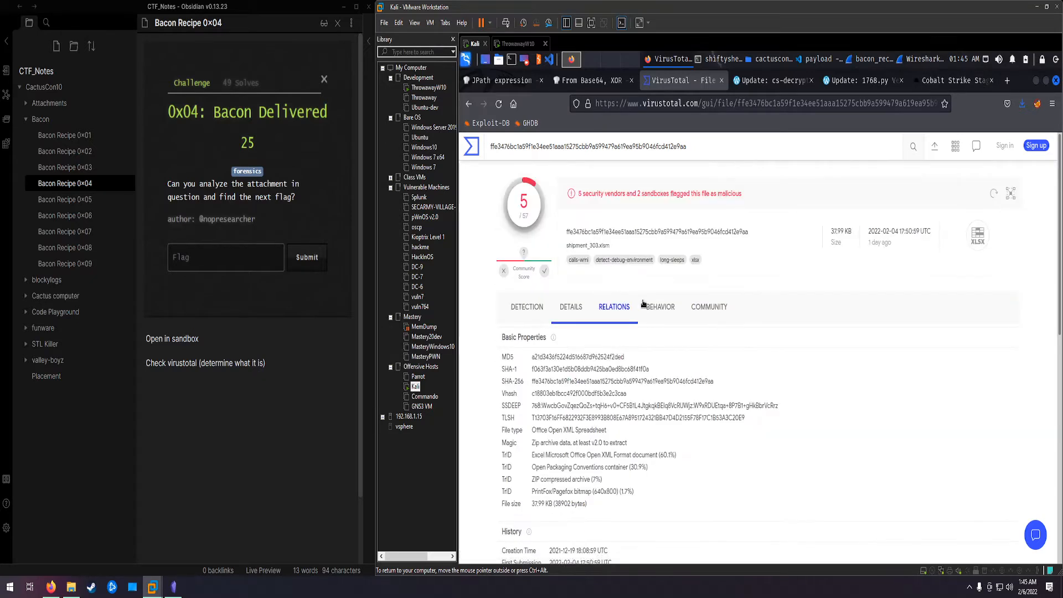
# Step: Examine the command line and download URL of the created process in the attachment's VirusTotal behavior report
pyautogui.click(659, 245)
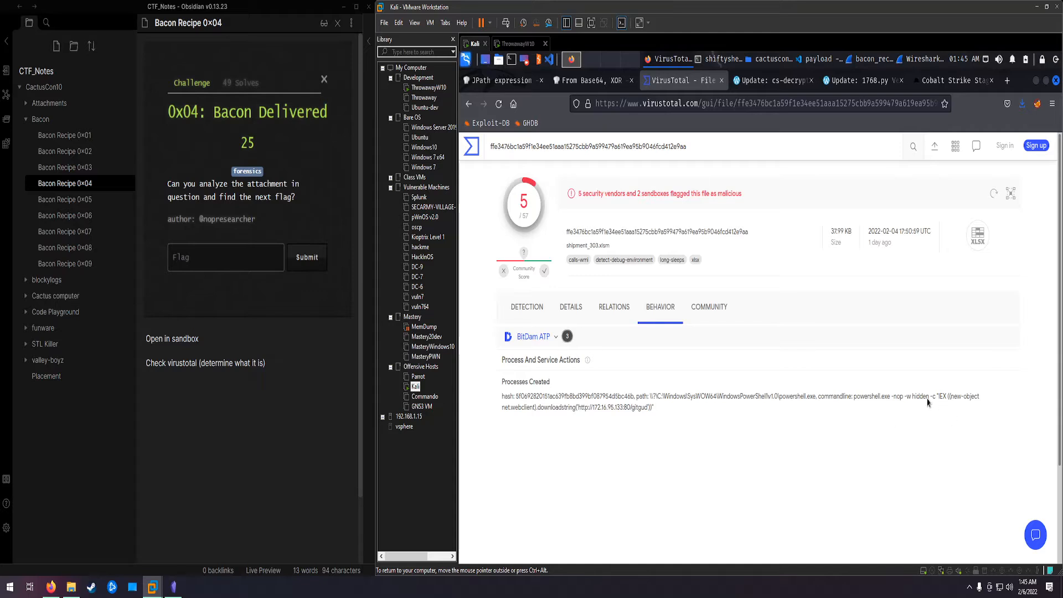
pyautogui.moveTo(854, 396); pyautogui.dragTo(654, 409)
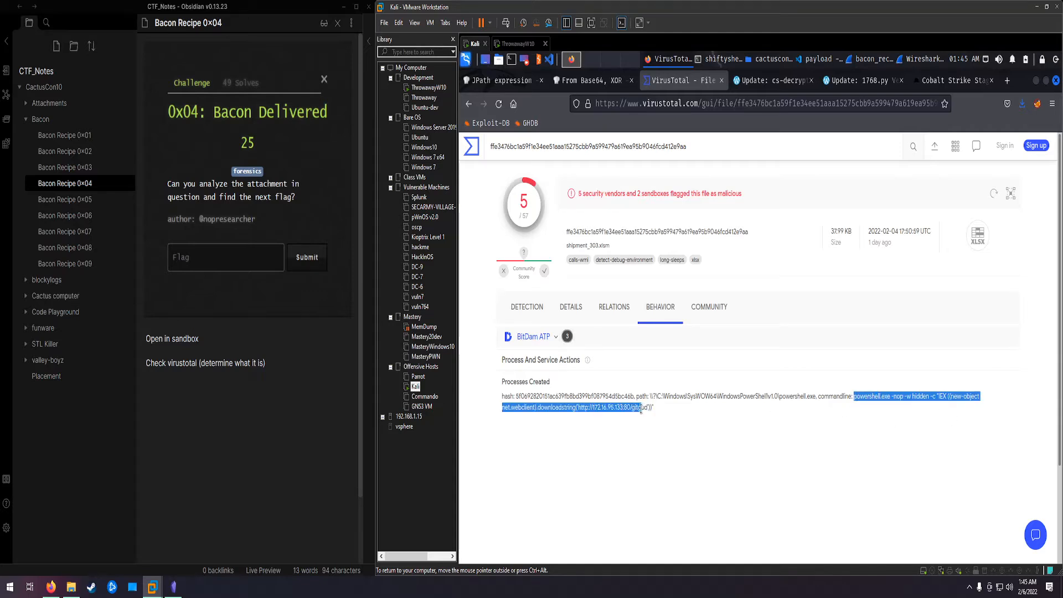
pyautogui.click(645, 411)
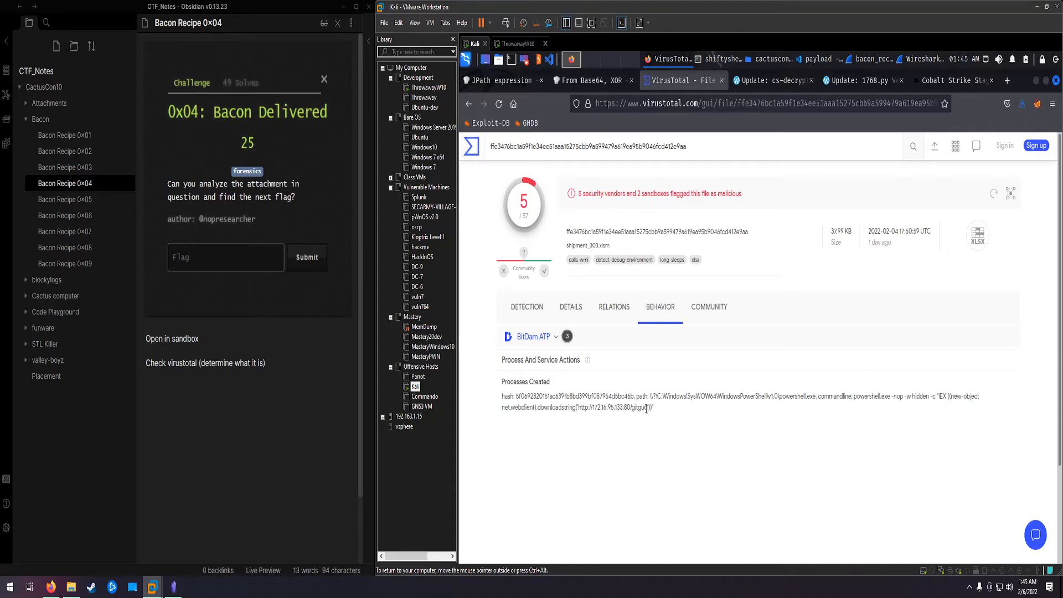
pyautogui.moveTo(649, 410); pyautogui.dragTo(634, 411)
pyautogui.click(643, 427)
# Step: Switch to Wireshark, close the HTTP stream window, and select shipment_303.xlsm in the capture's HTTP object export list
pyautogui.click(942, 59)
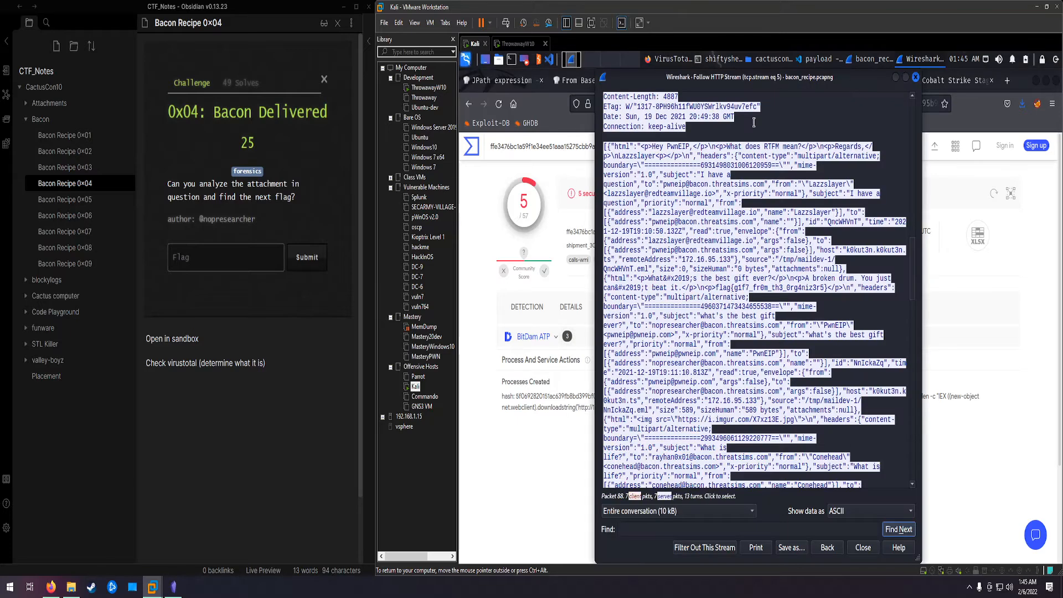
pyautogui.click(916, 77)
pyautogui.click(917, 60)
pyautogui.click(468, 92)
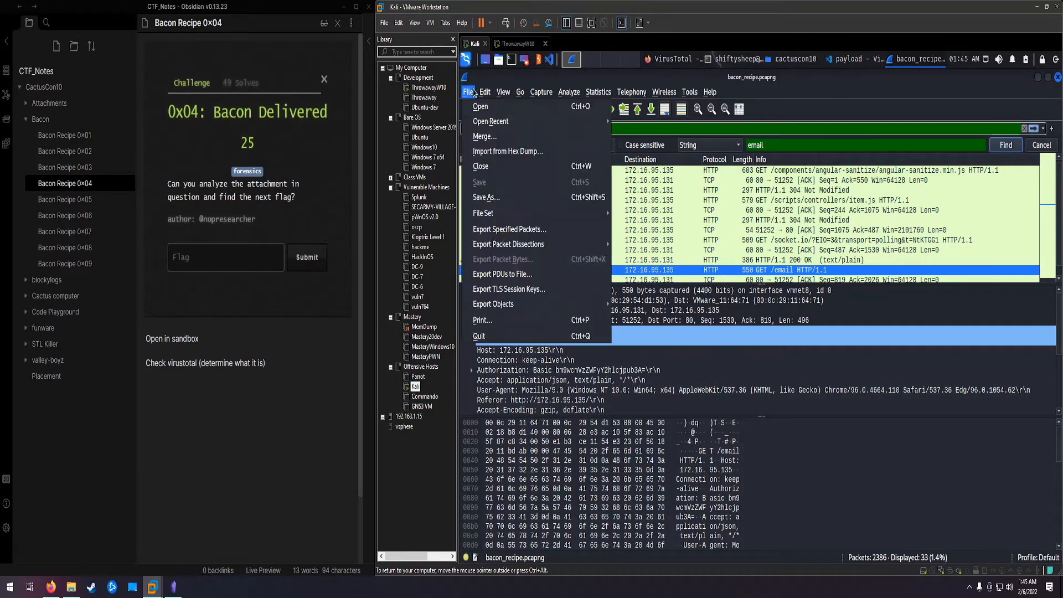
pyautogui.moveTo(532, 304)
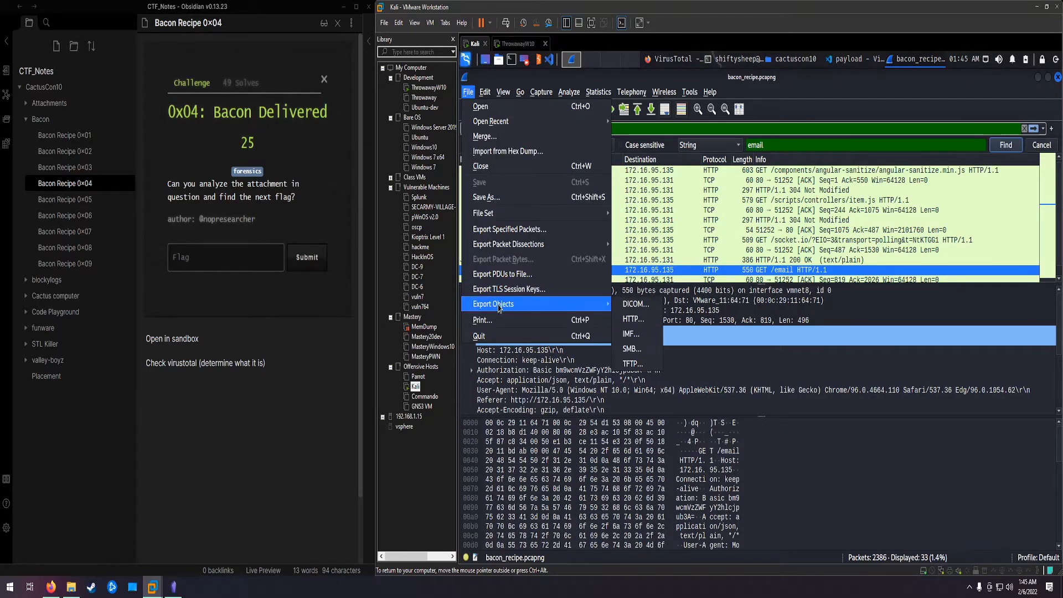
pyautogui.click(634, 321)
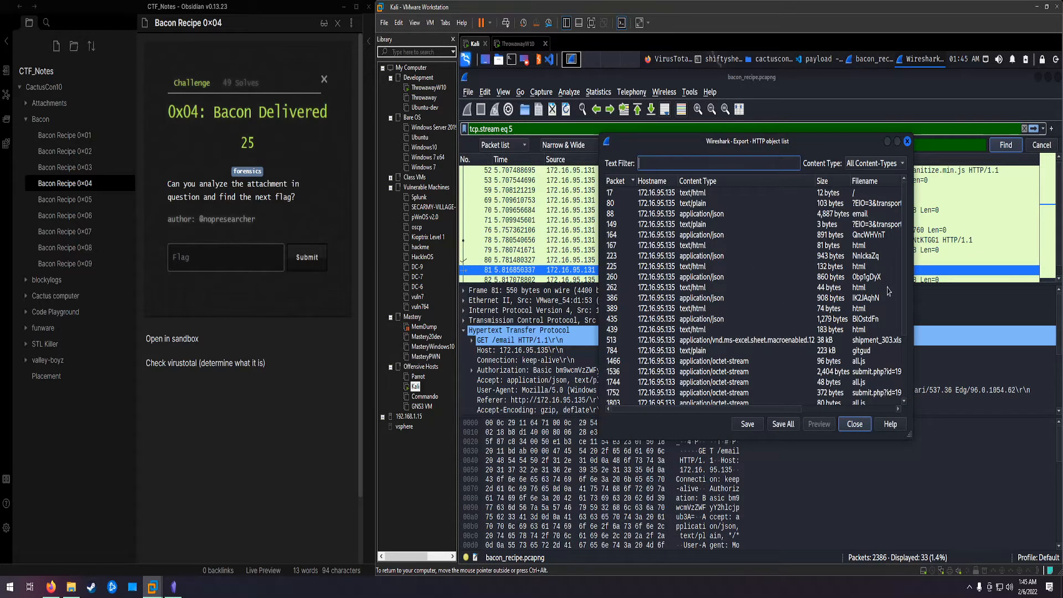
pyautogui.click(877, 341)
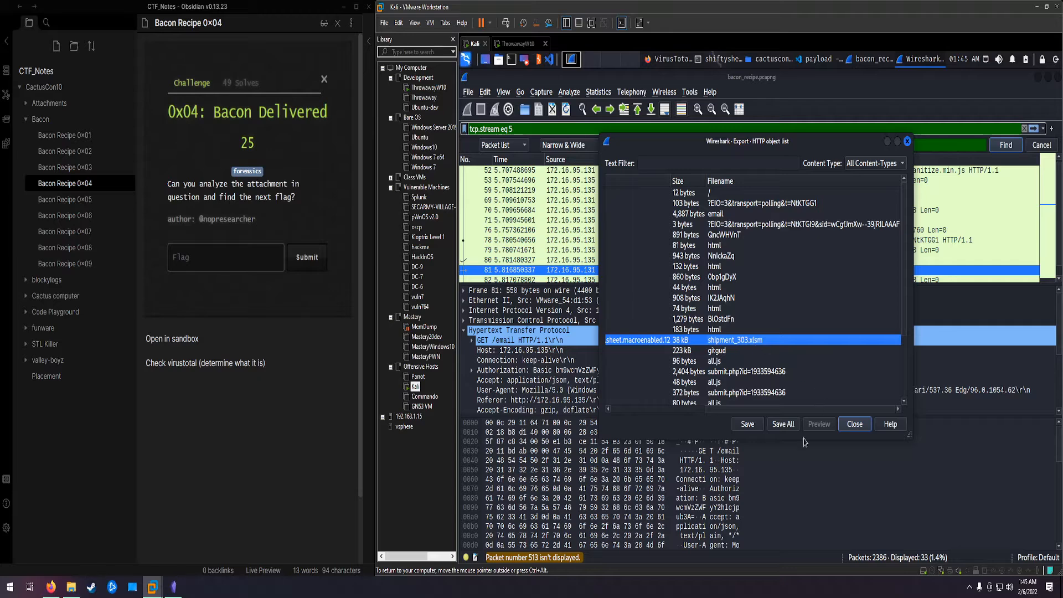
# Step: Switch to the ThrowawayW10 virtual machine and sign in to Windows with the account password
pyautogui.click(785, 62)
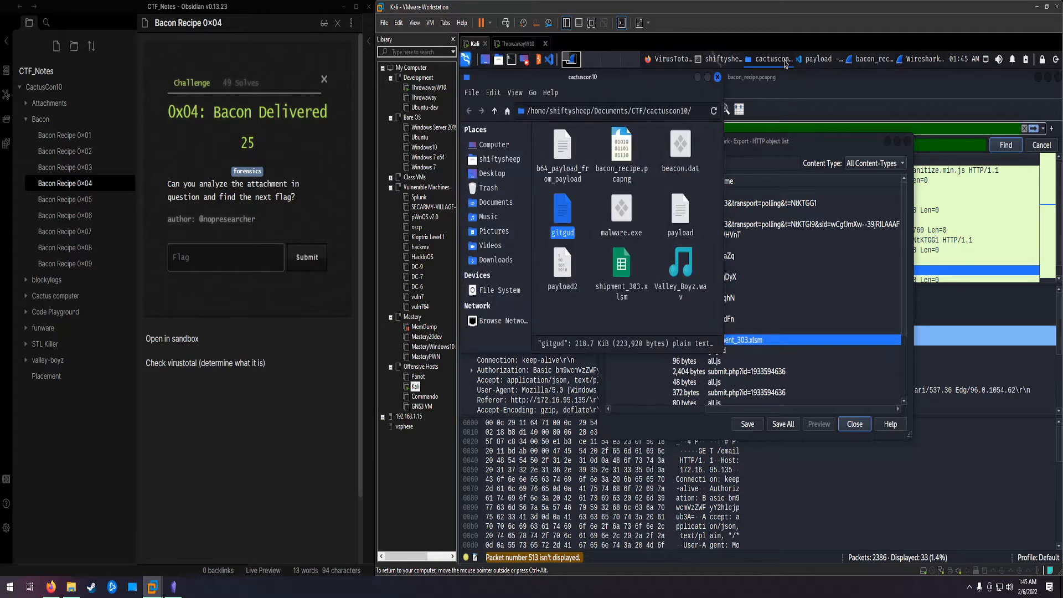
pyautogui.click(525, 50)
pyautogui.click(755, 304)
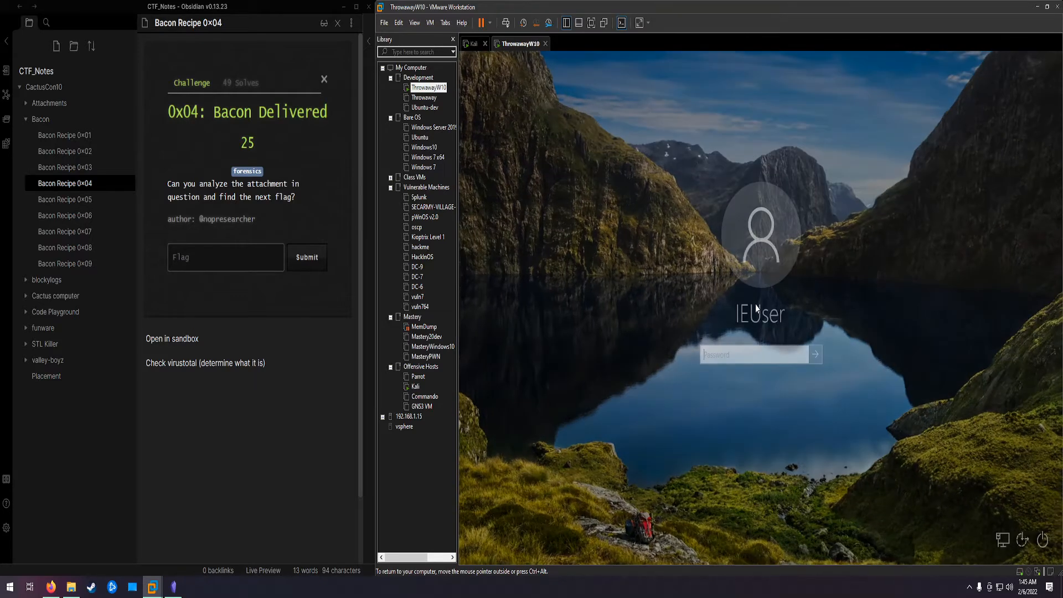
pyautogui.write('Pas')
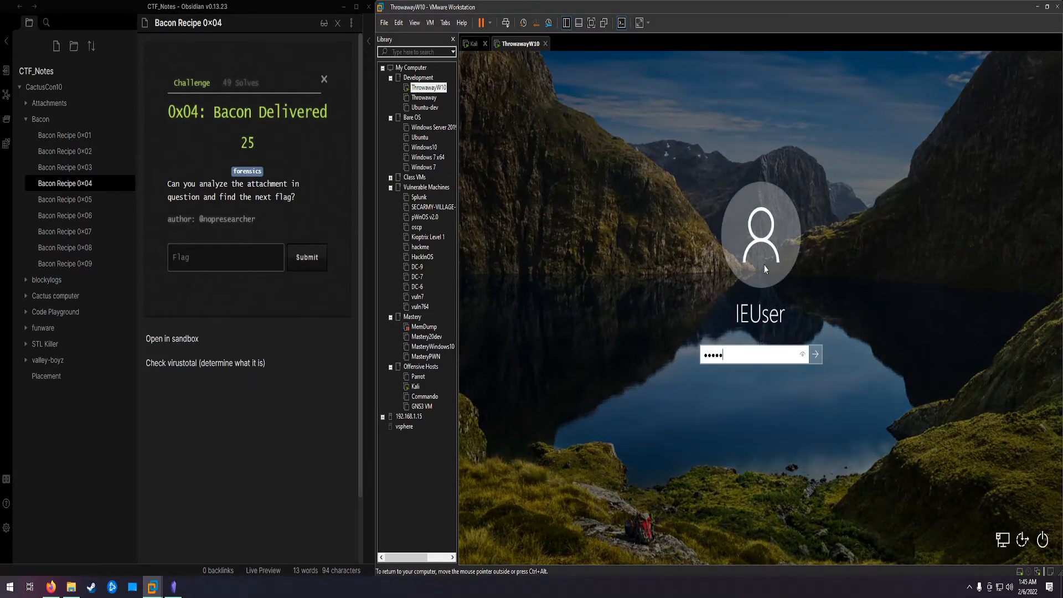
pyautogui.write('sw0rd!')
pyautogui.press('Return')
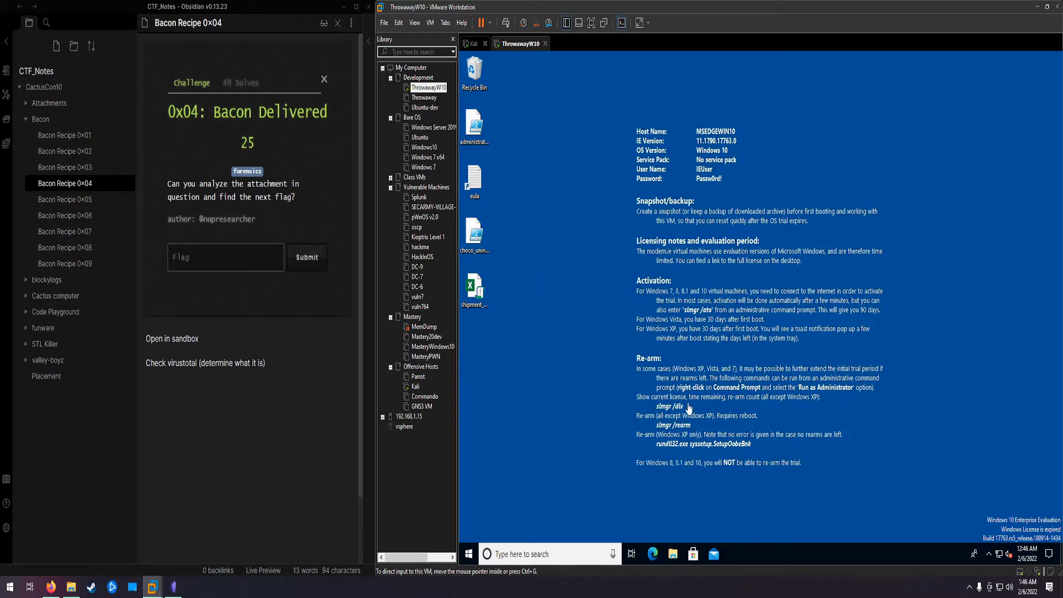
# Step: Open shipment_303.xlsm from the desktop in Excel and select the flag cell R11C4 on the Macro1 sheet
pyautogui.doubleClick(480, 291)
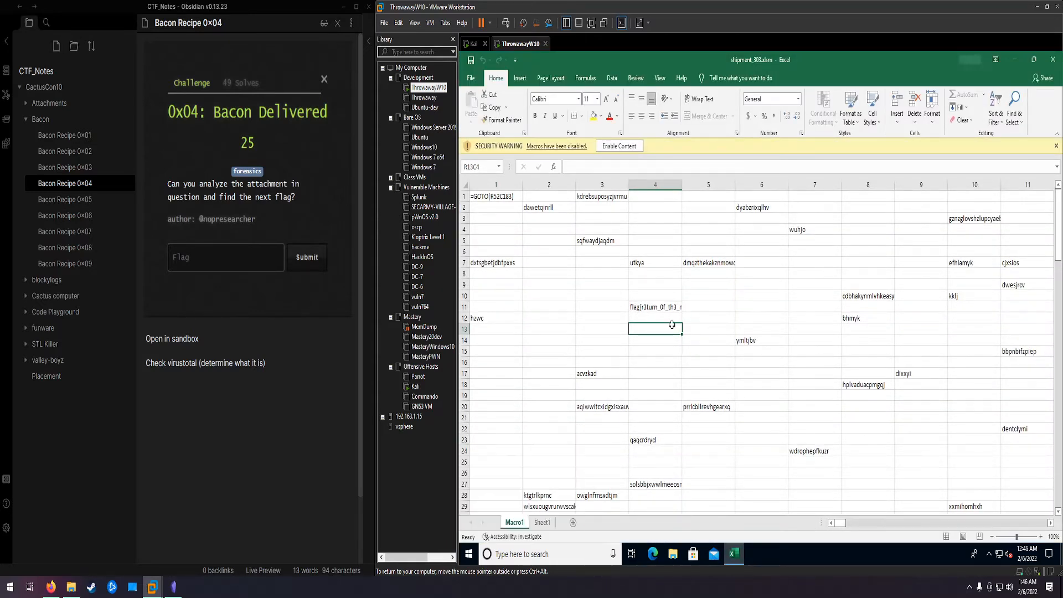
pyautogui.click(646, 310)
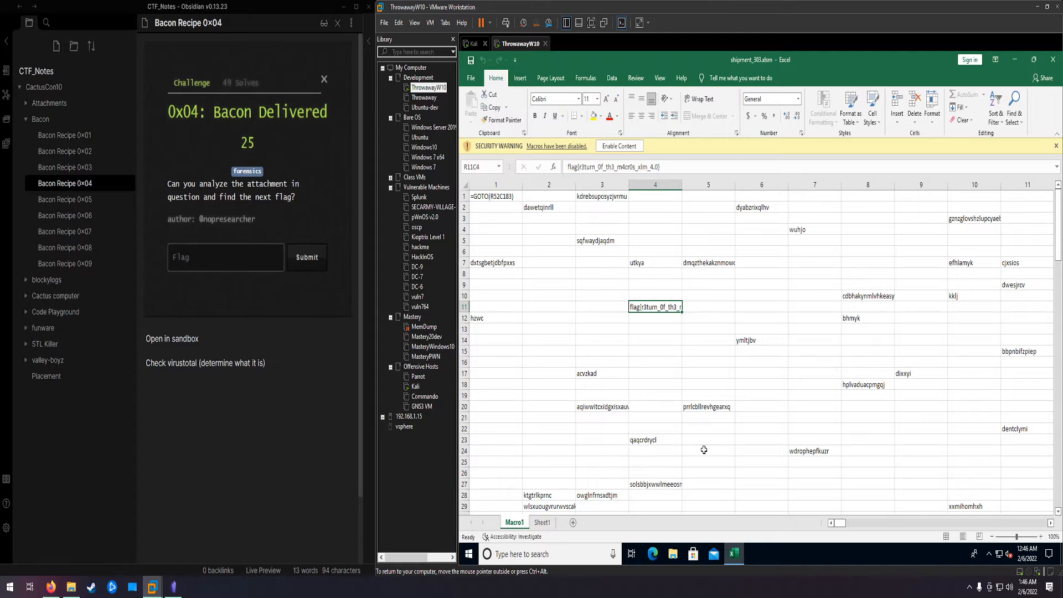
# Step: Open the Bacon Recipe 0x05 note, return to the Kali machine, and highlight the gitgud download URL in the VirusTotal behavior report
pyautogui.click(94, 202)
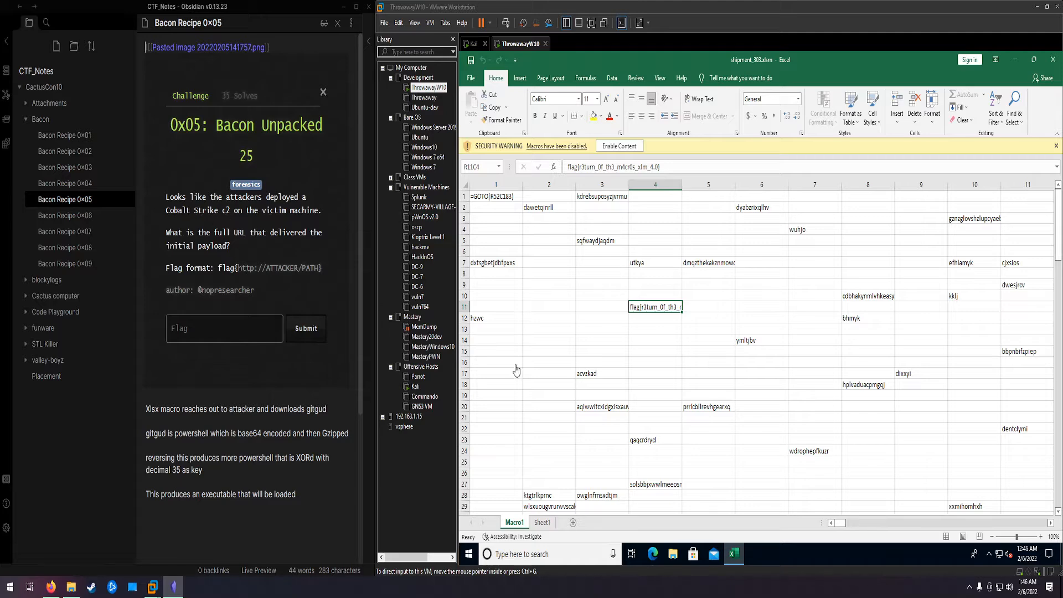
pyautogui.click(738, 556)
pyautogui.click(469, 44)
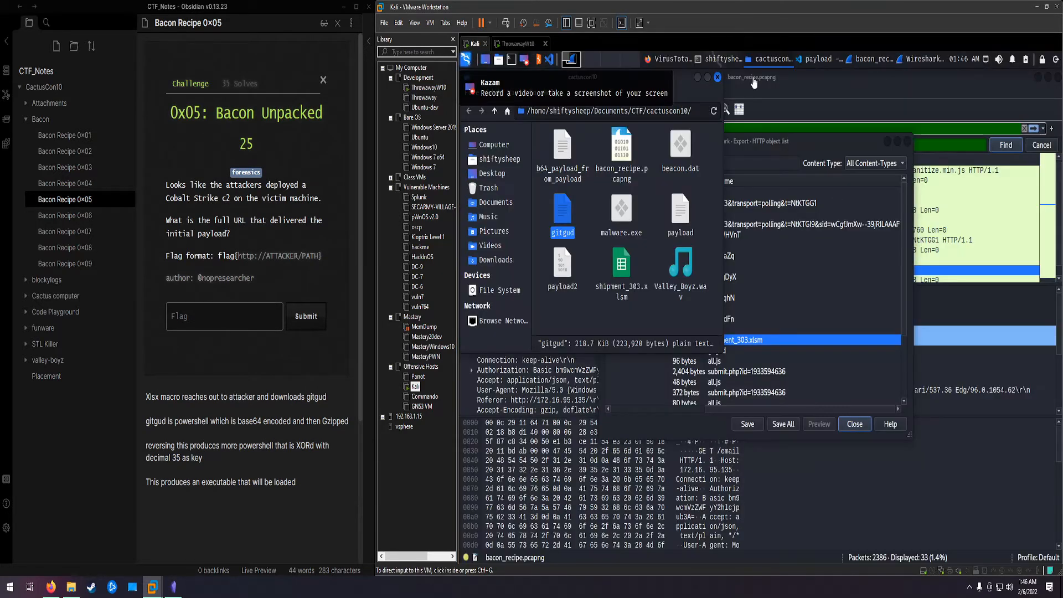
pyautogui.click(670, 64)
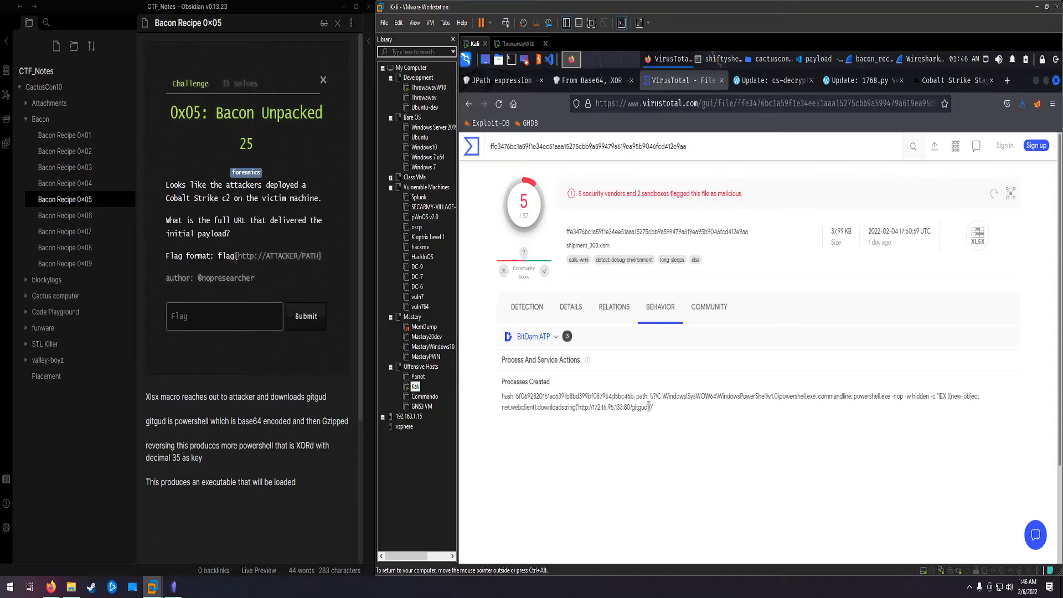
pyautogui.moveTo(648, 408); pyautogui.dragTo(578, 406)
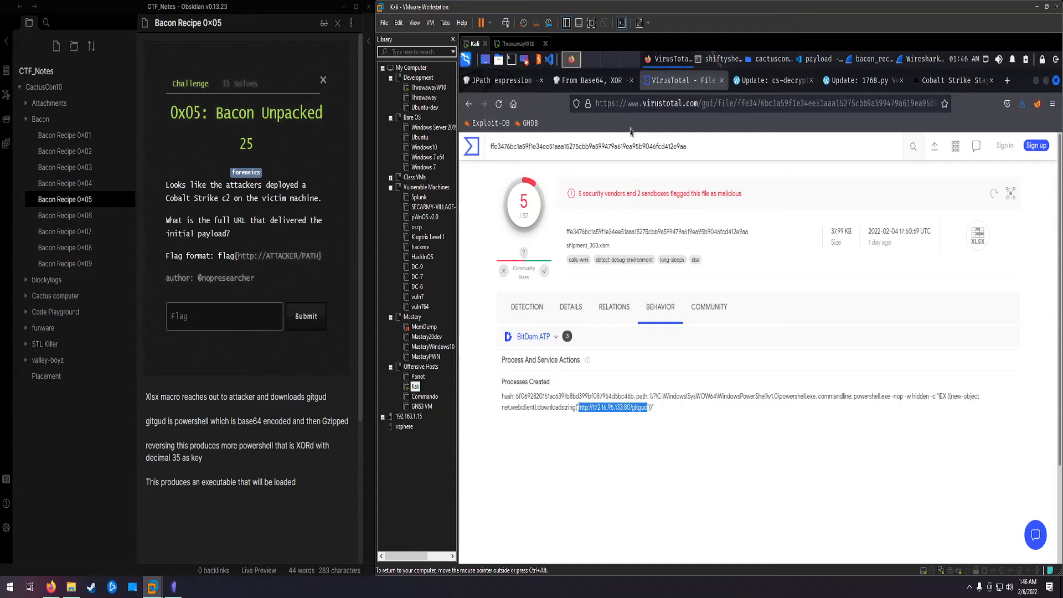
# Step: Select gitgud in Wireshark's HTTP object export list and bring up the cactuscon10 folder containing the exported file
pyautogui.click(921, 60)
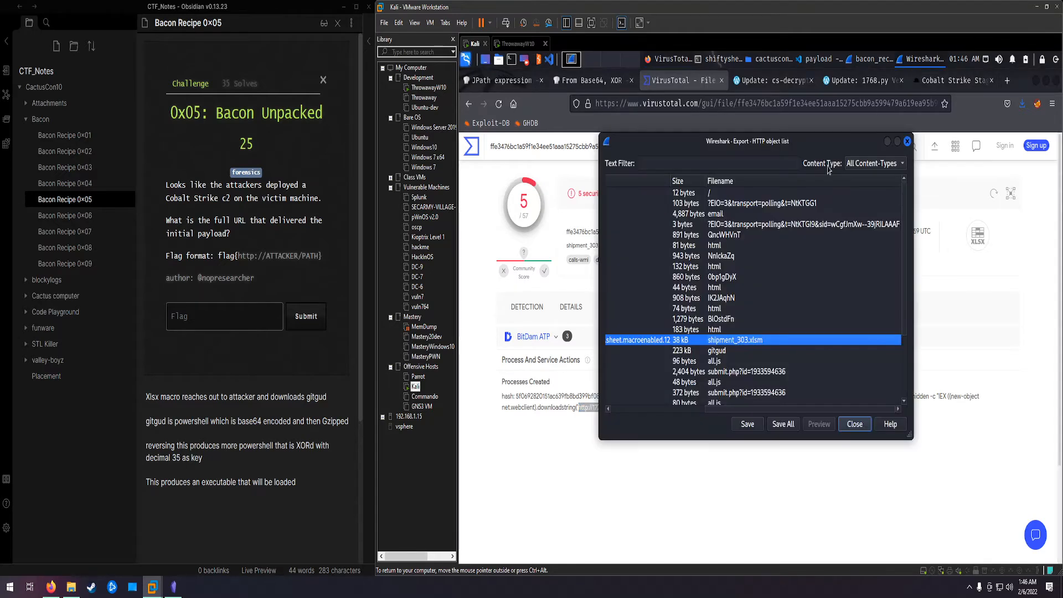
pyautogui.click(722, 352)
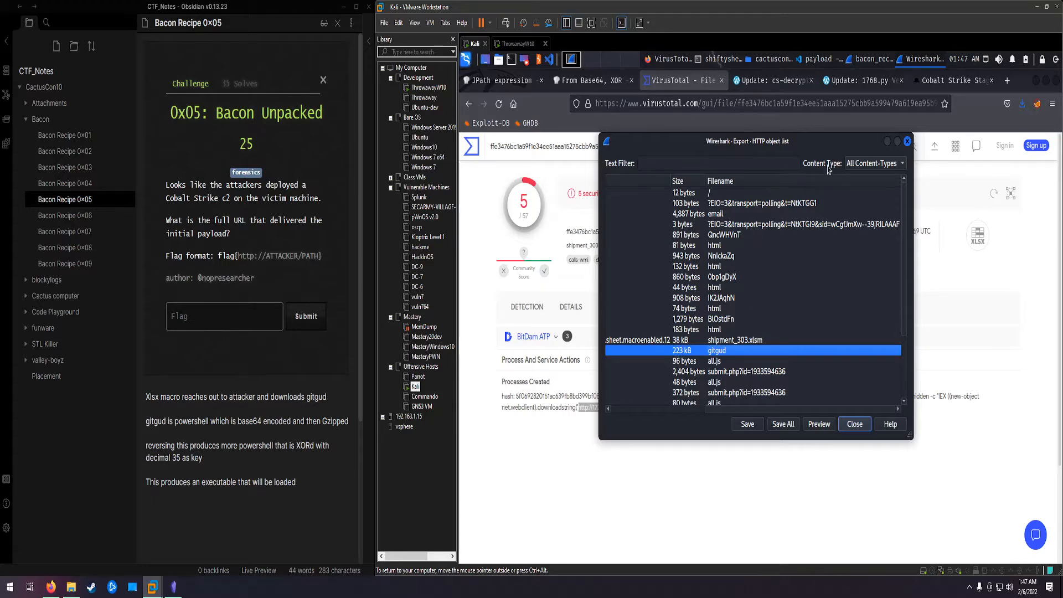
pyautogui.click(769, 58)
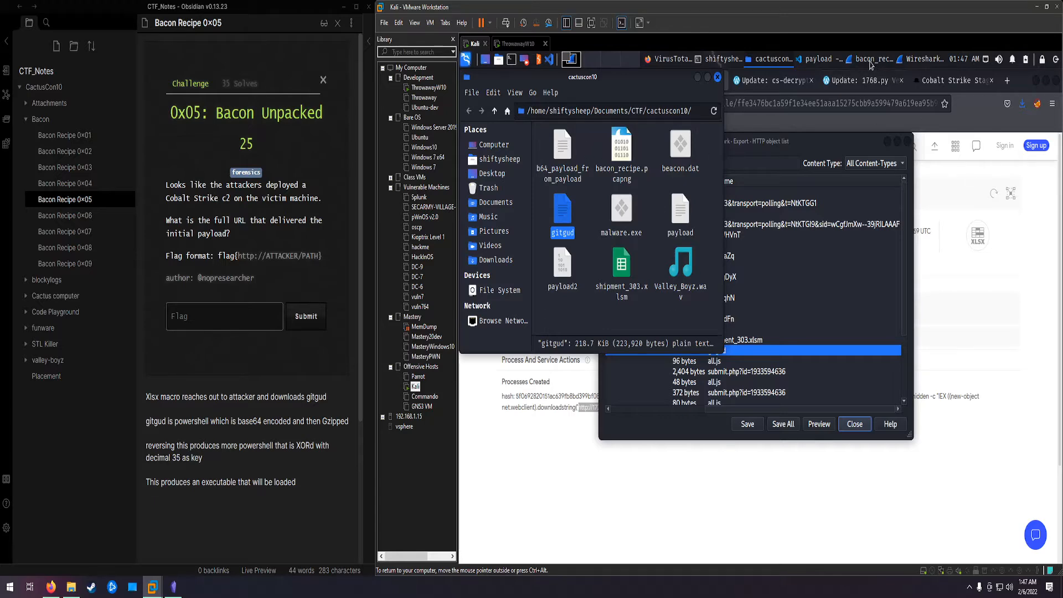
# Step: Switch to Visual Studio Code and examine the gitgud script from start to end, highlighting the IEX command after the base64 string
pyautogui.click(815, 59)
pyautogui.click(626, 124)
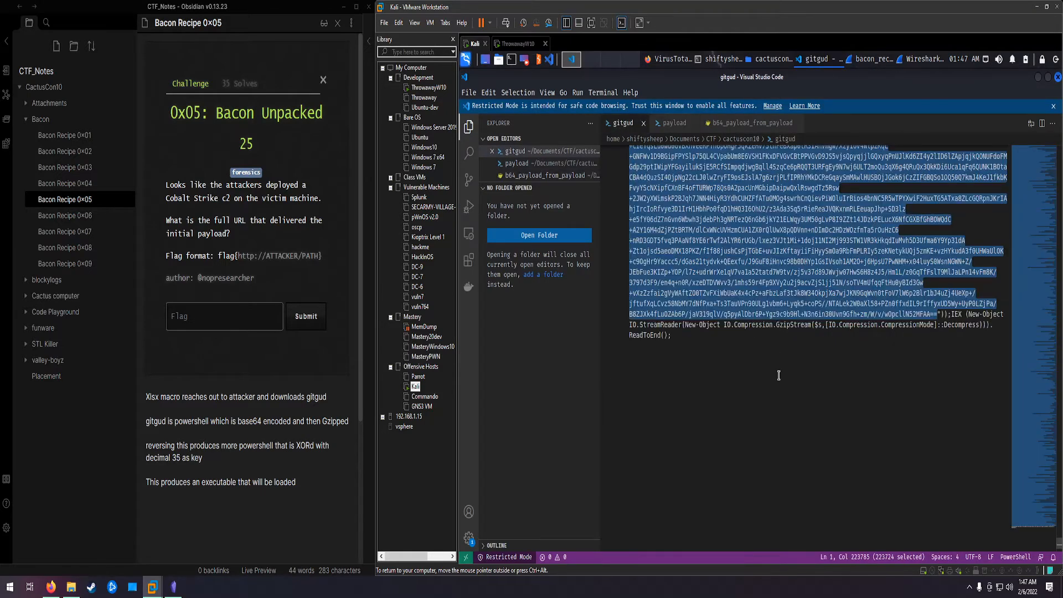
pyautogui.click(795, 380)
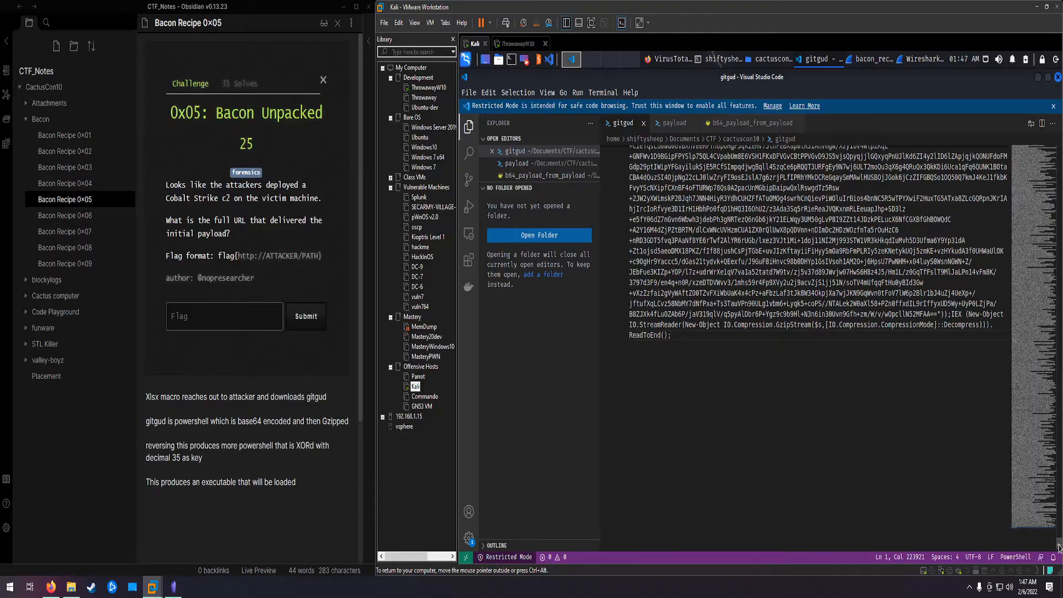
pyautogui.moveTo(1060, 549); pyautogui.dragTo(1061, 156)
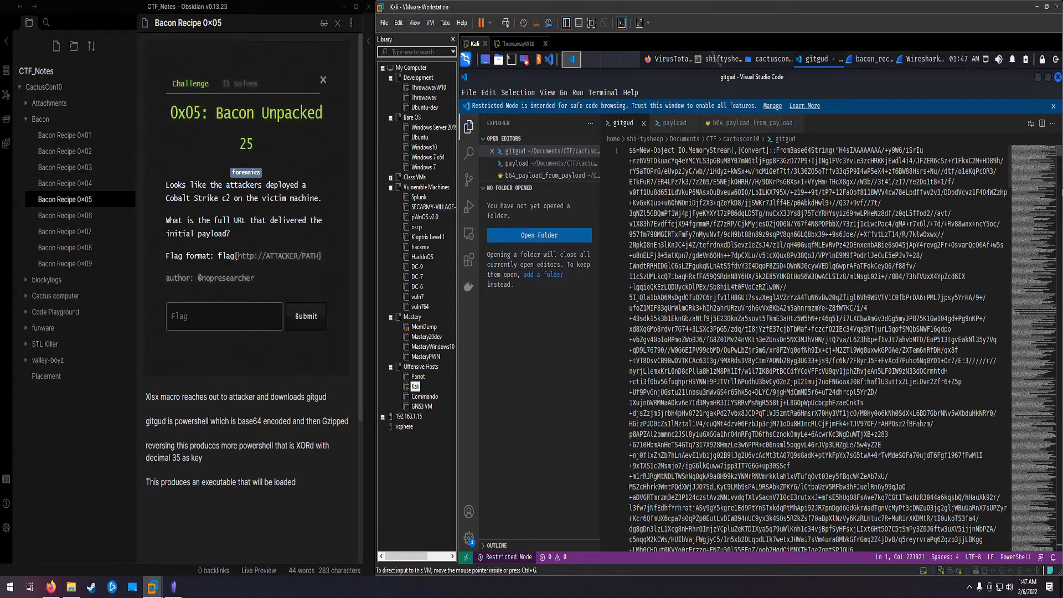
pyautogui.moveTo(1060, 152); pyautogui.dragTo(1054, 547)
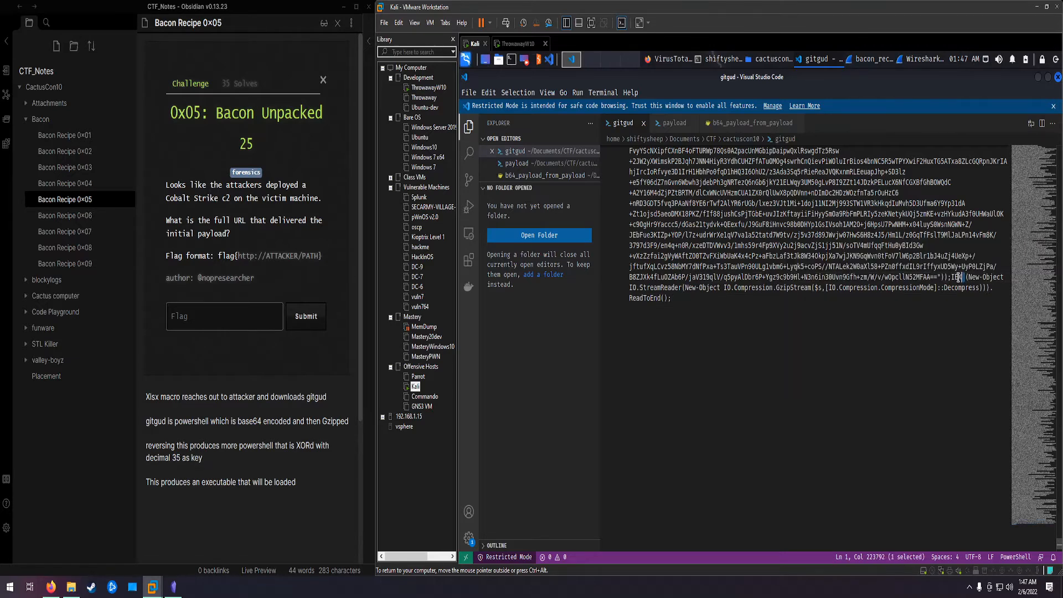
pyautogui.moveTo(965, 277); pyautogui.dragTo(952, 277)
pyautogui.click(722, 60)
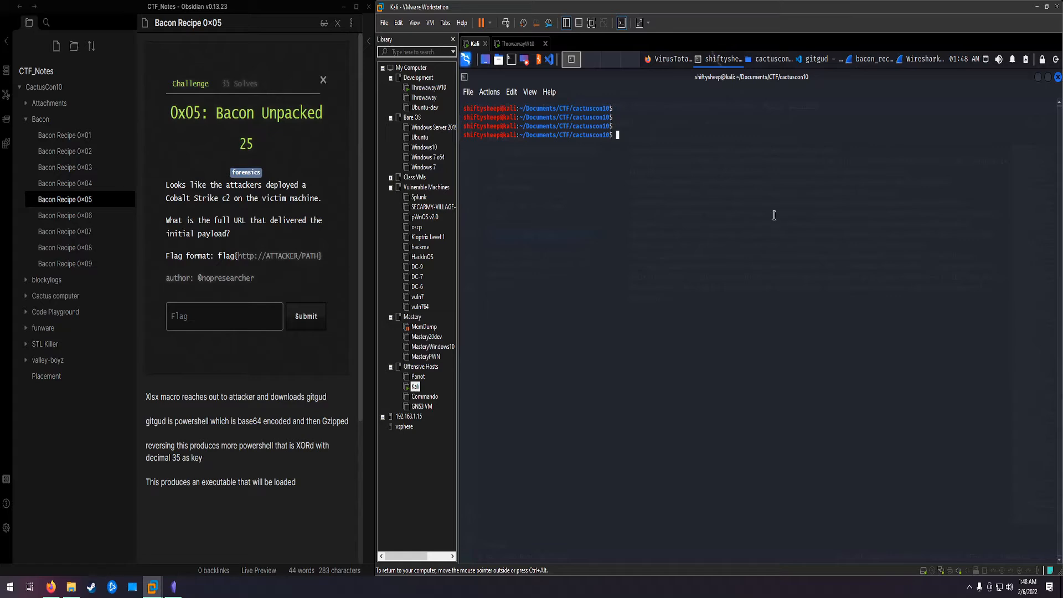
pyautogui.click(818, 60)
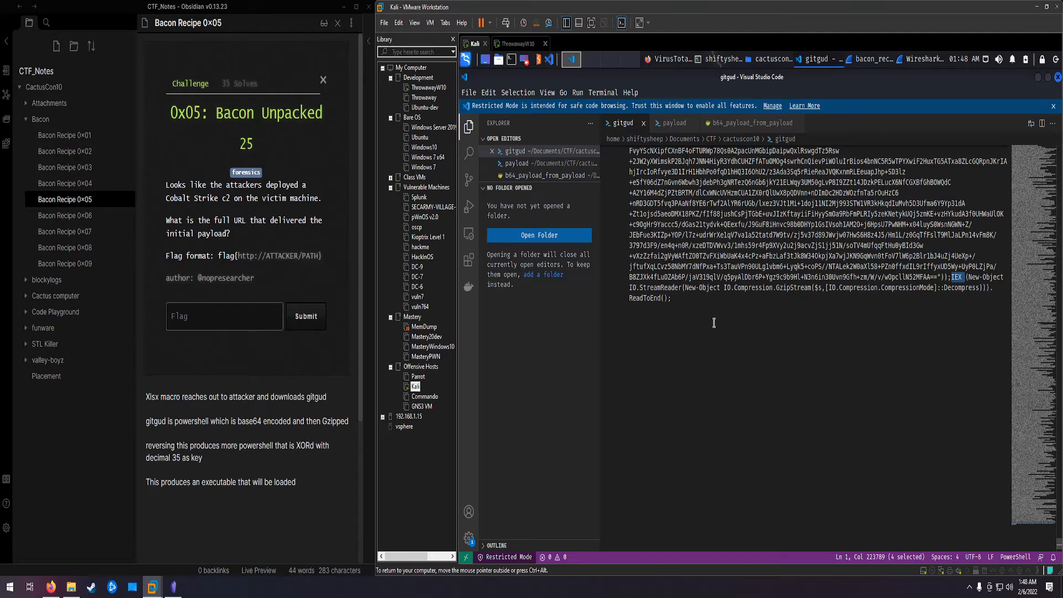
# Step: Examine the payload script's helper functions and the base64 string assigned to $var_code
pyautogui.click(676, 123)
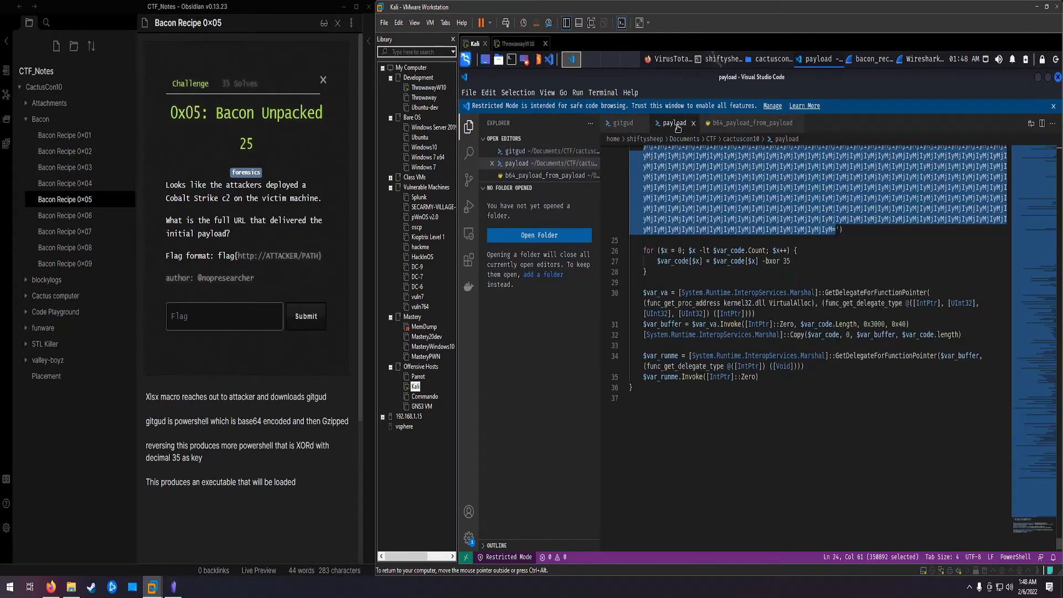
pyautogui.scroll(5, 1055, 537)
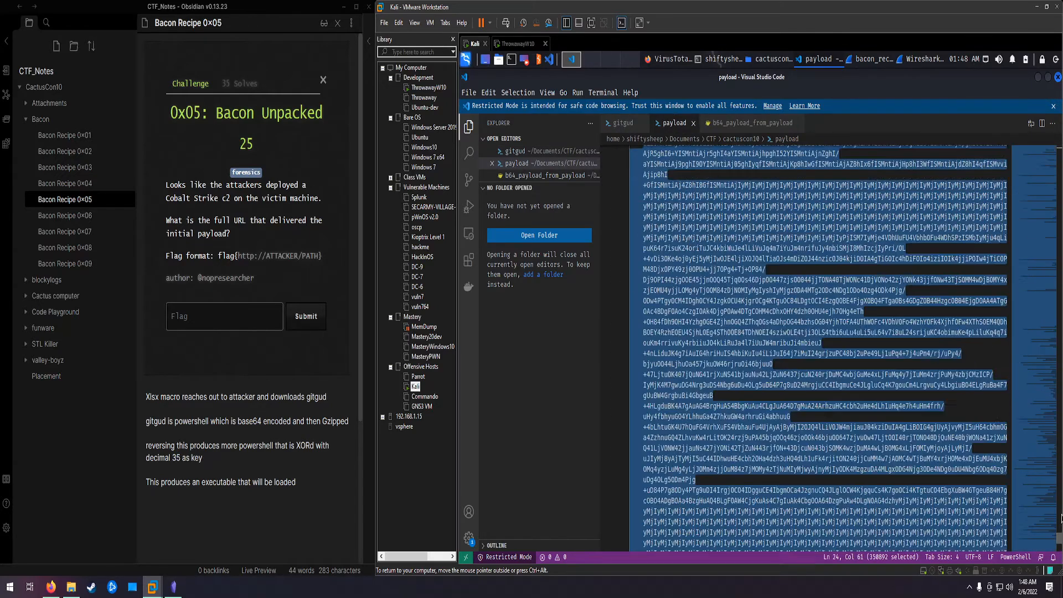
pyautogui.scroll(10, 1054, 322)
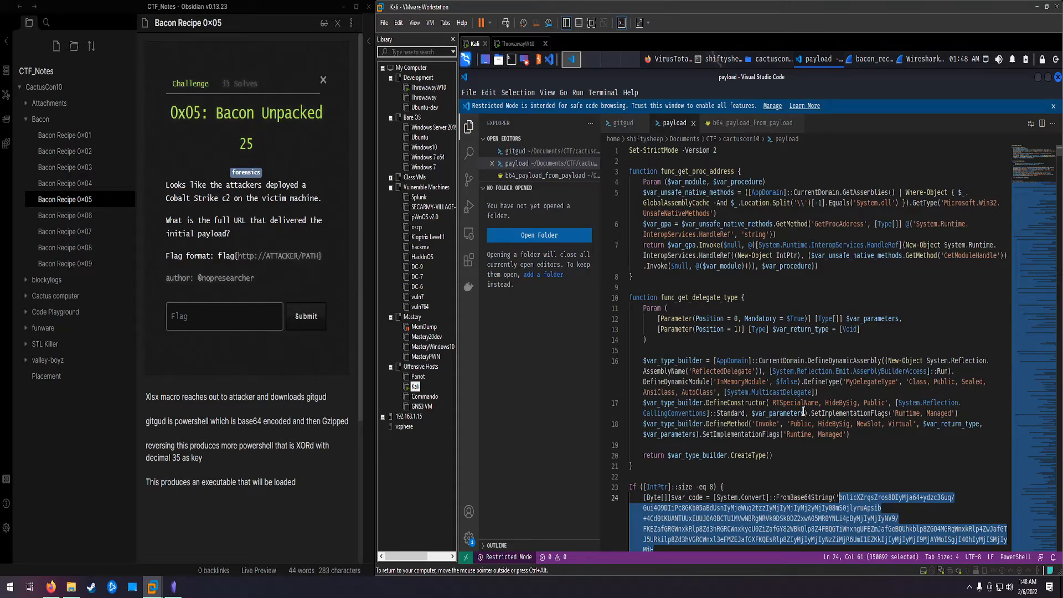
pyautogui.scroll(-5, 803, 411)
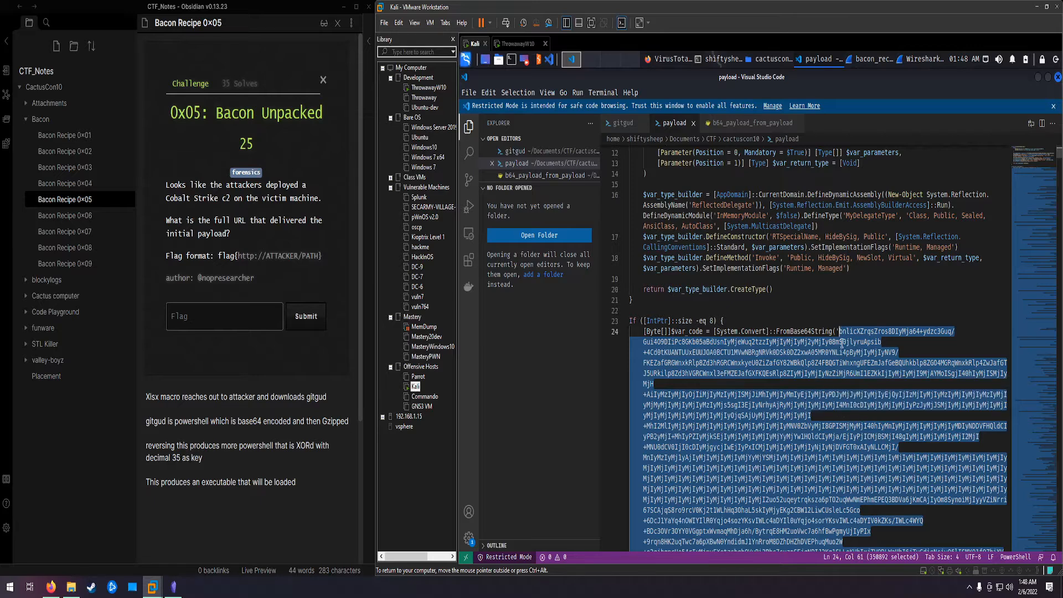
pyautogui.scroll(-6, 783, 363)
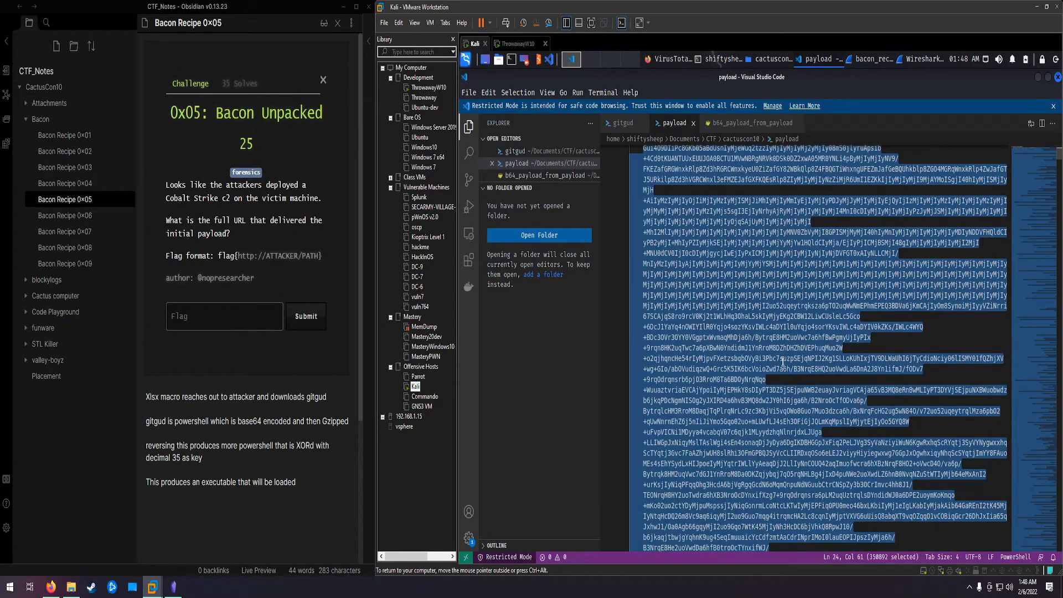
pyautogui.scroll(-9, 783, 363)
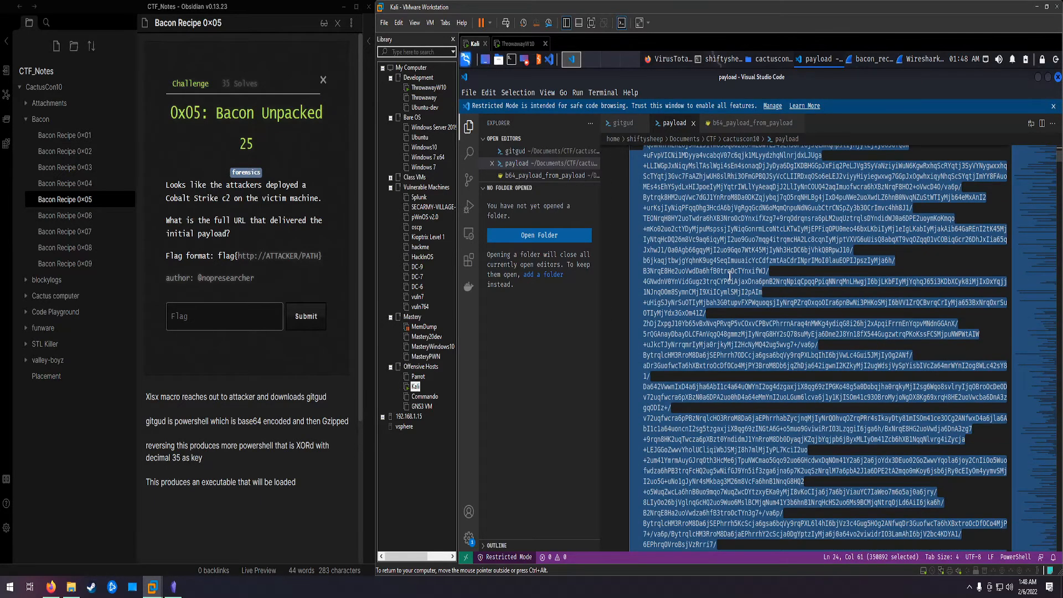
pyautogui.scroll(-12, 730, 275)
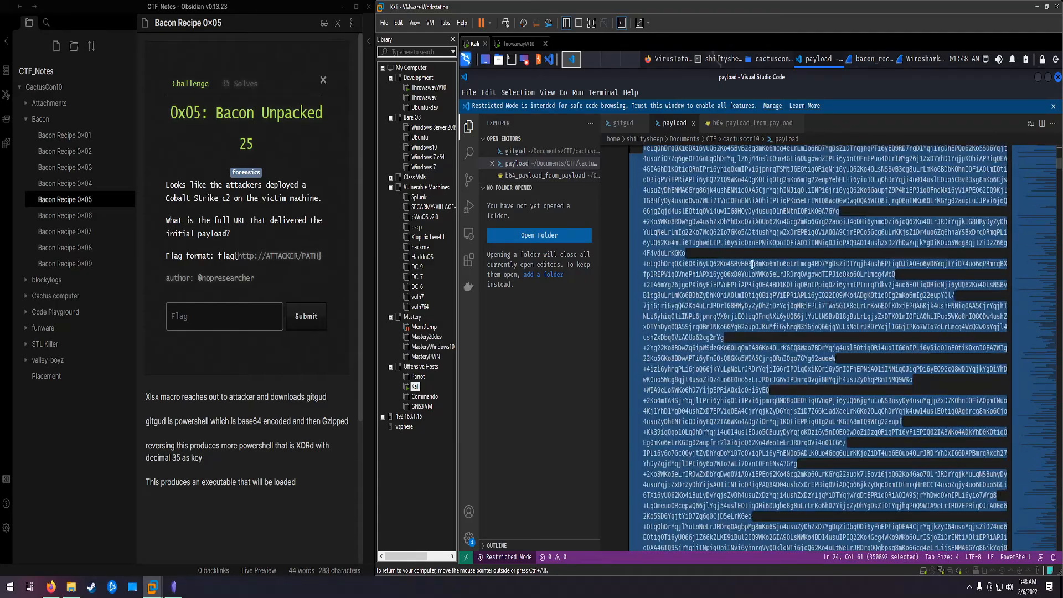
# Step: Examine the decoding loop at the end of the payload script and highlight its bxor 35 operation
pyautogui.moveTo(1059, 165); pyautogui.dragTo(1060, 546)
pyautogui.scroll(-1, 1046, 517)
pyautogui.scroll(-2, 1045, 518)
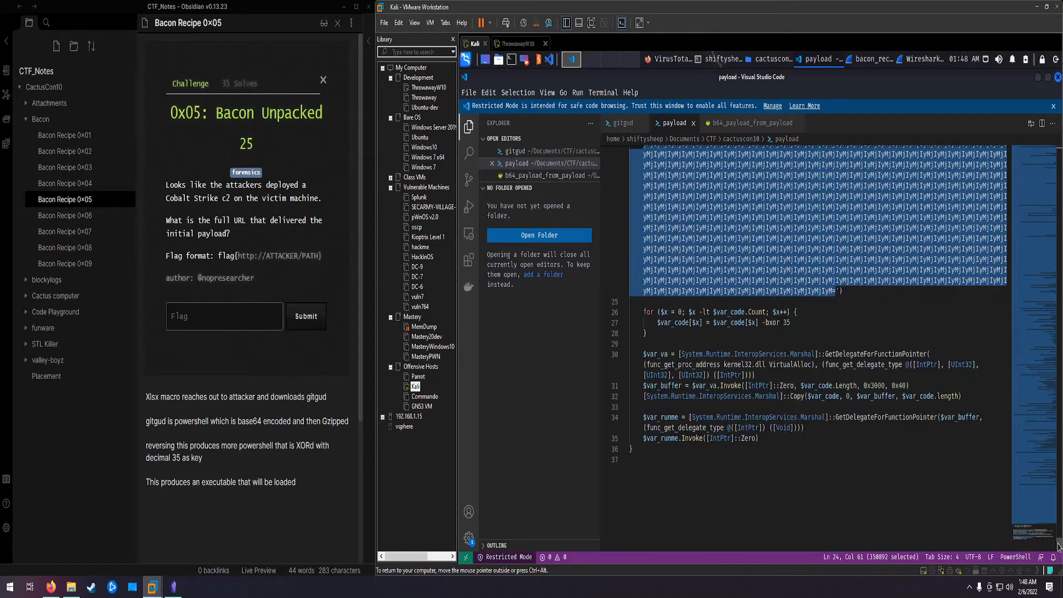
pyautogui.moveTo(793, 326); pyautogui.dragTo(766, 324)
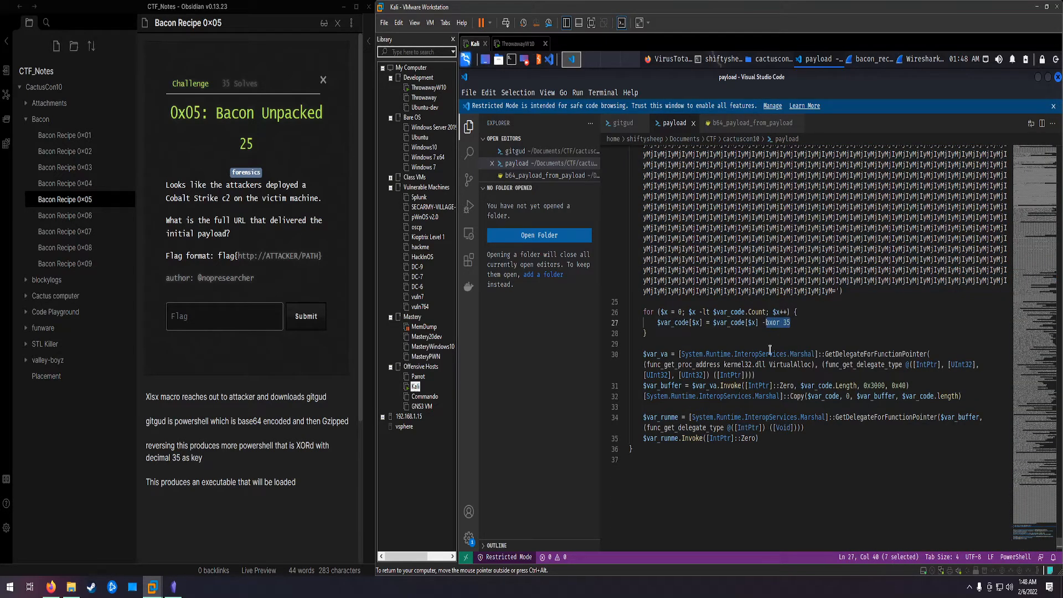
pyautogui.click(731, 342)
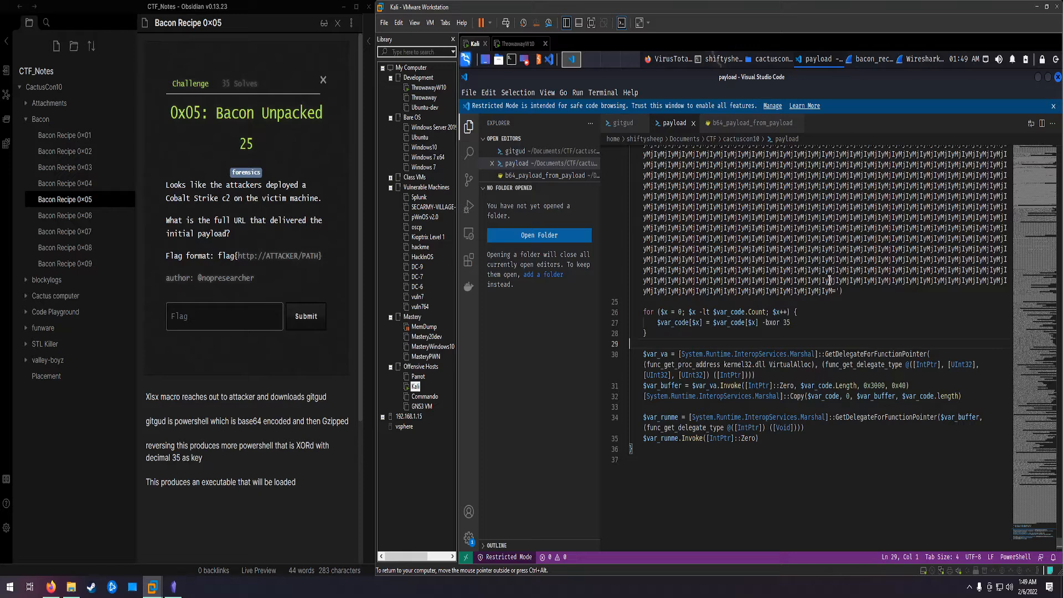
# Step: Switch to CyberChef in the browser and save the output of the From Base64 and XOR recipe to a file
pyautogui.click(677, 60)
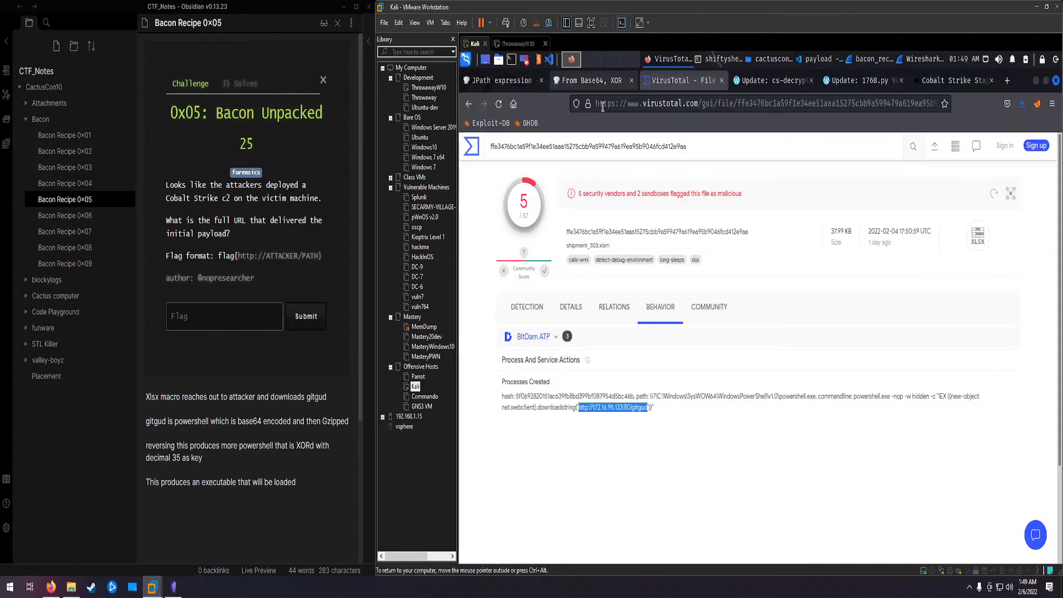
pyautogui.click(590, 81)
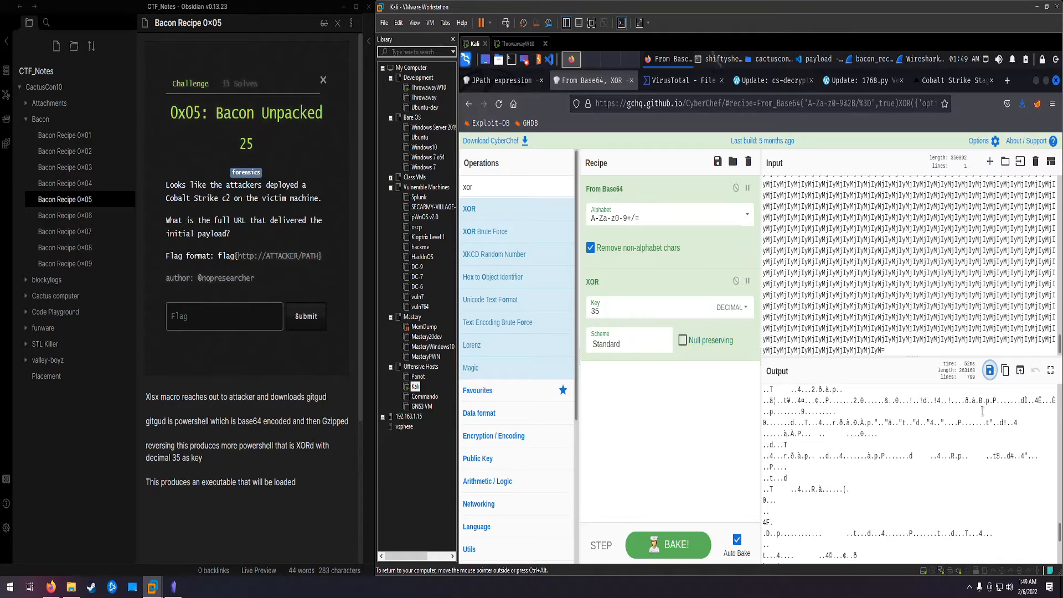
pyautogui.click(990, 371)
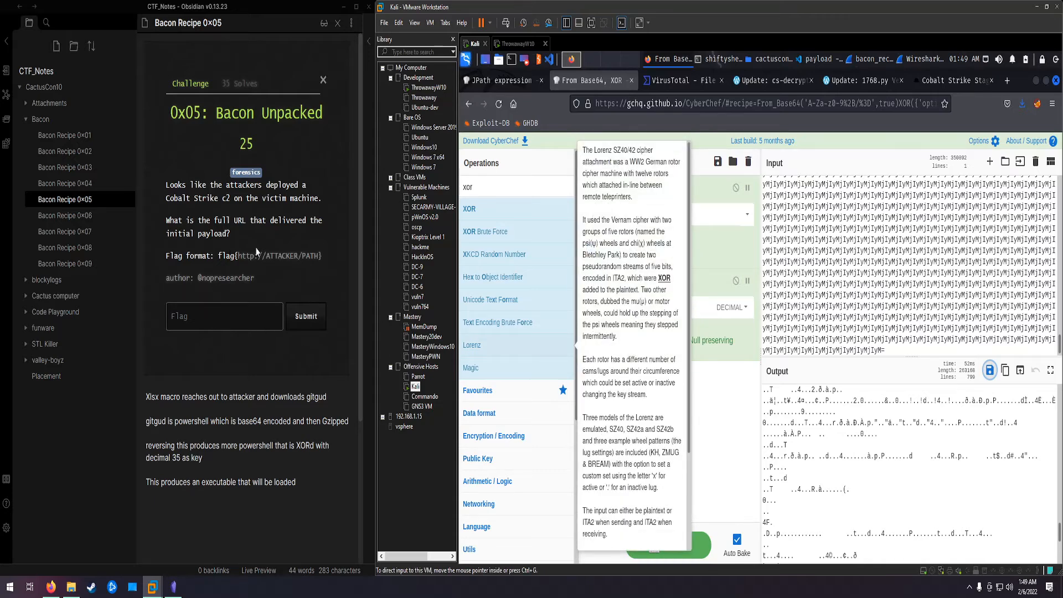
# Step: View the Bacon Recipe 0x06 note, then return to the 0x05 note and the VirusTotal behavior report
pyautogui.click(81, 214)
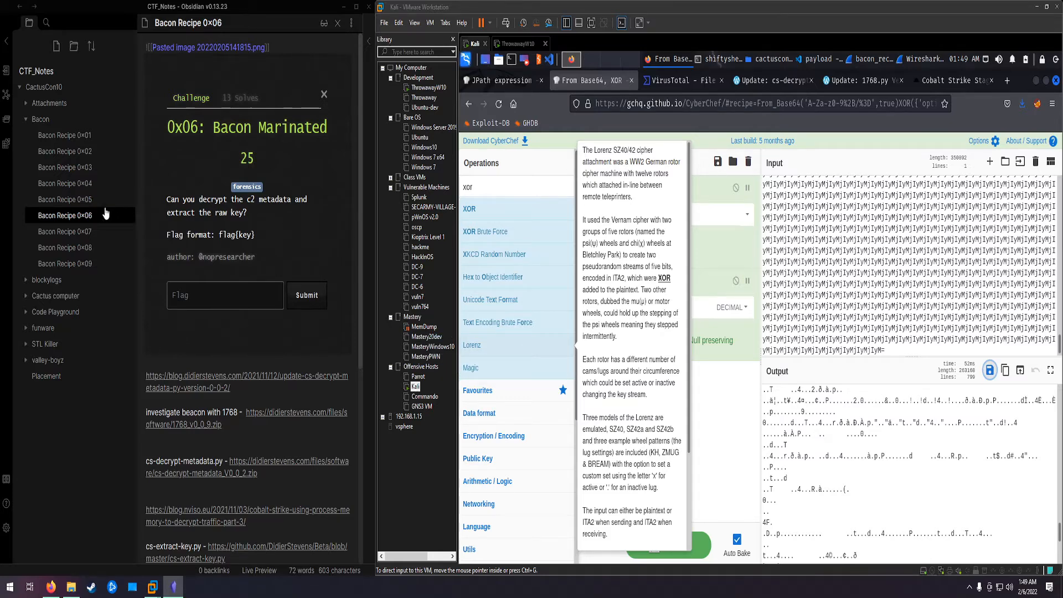
pyautogui.click(87, 200)
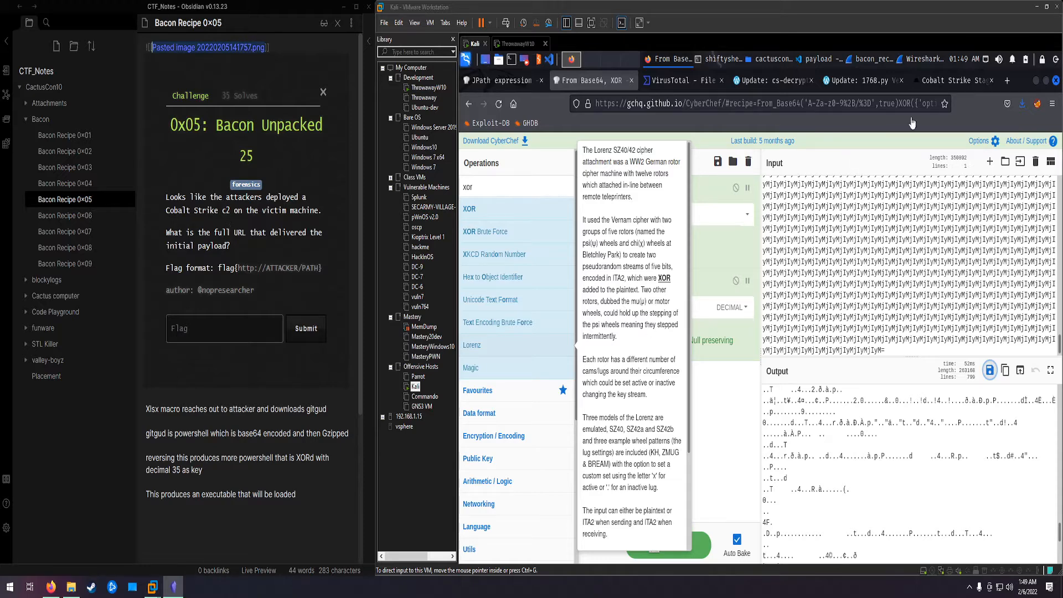
pyautogui.click(695, 87)
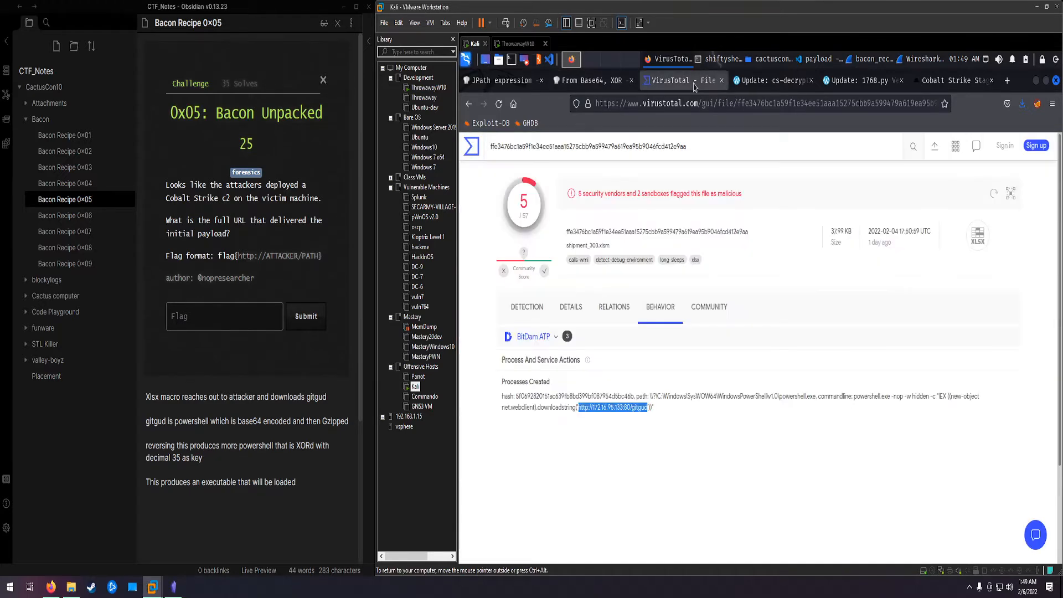
# Step: Switch to the terminal, compute the MD5 hash of gitgud with md5sum, and select the resulting hash
pyautogui.click(637, 408)
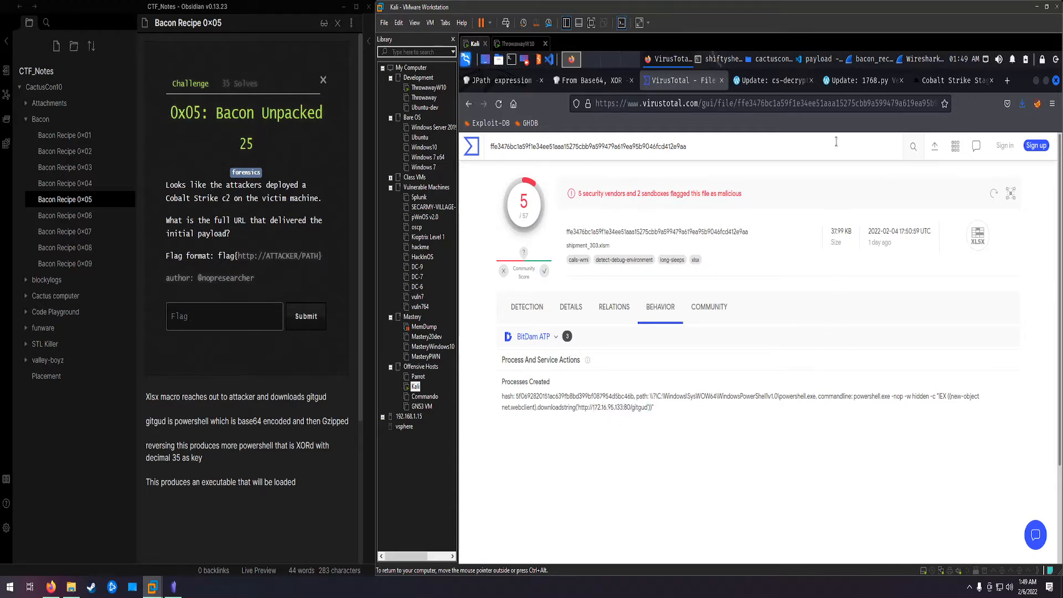
pyautogui.click(722, 62)
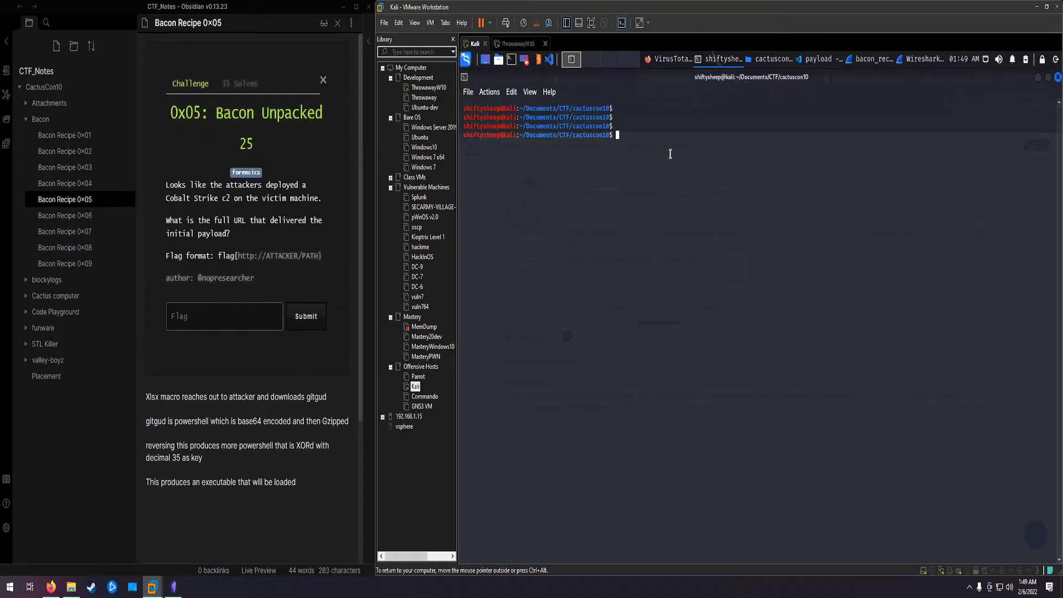
pyautogui.write('md5sum gitgud')
pyautogui.press('Return')
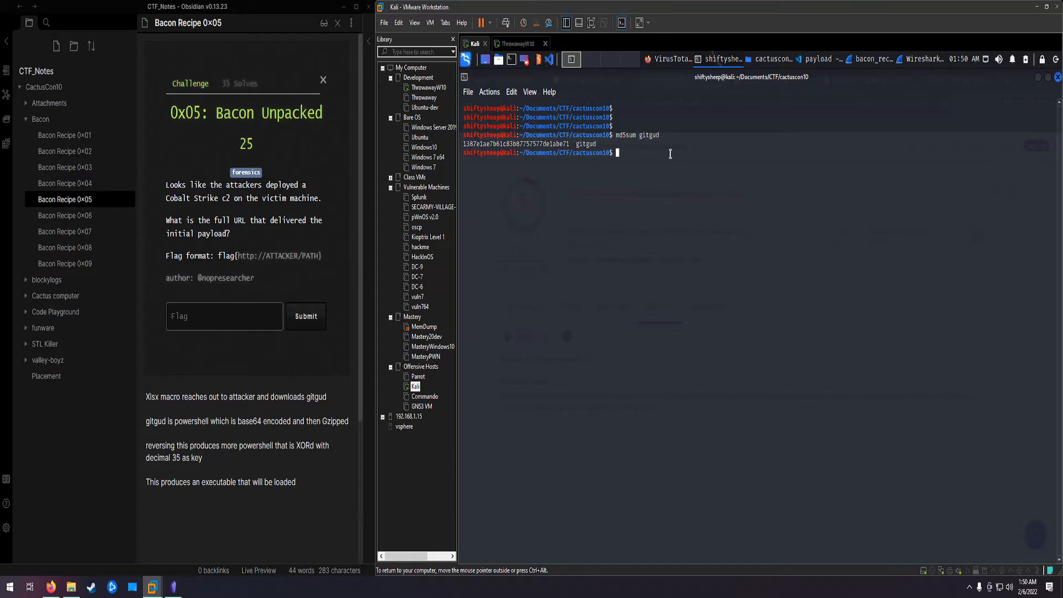
pyautogui.doubleClick(520, 144)
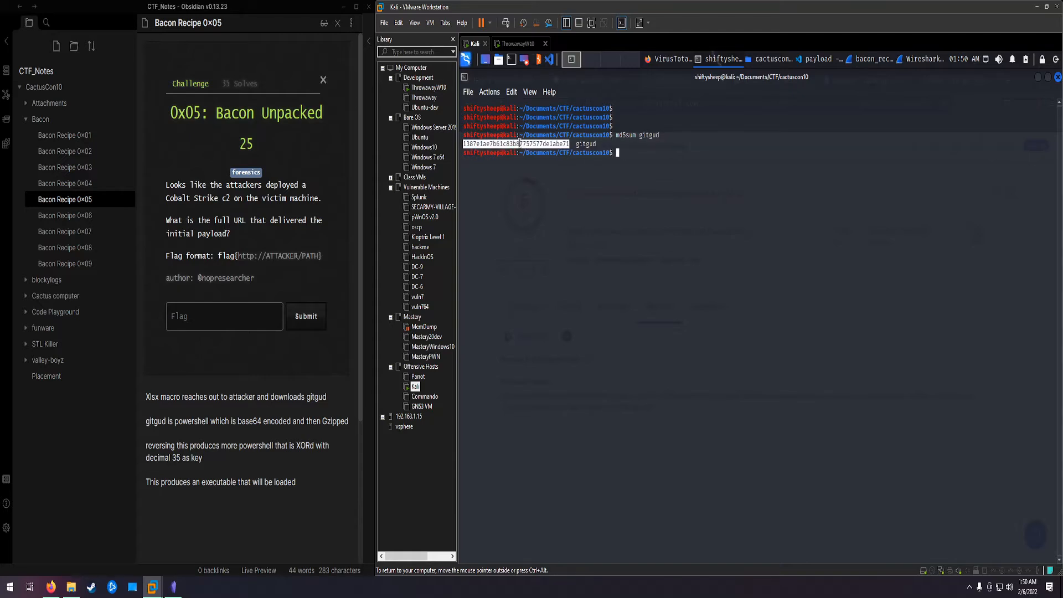
# Step: Look up the gitgud MD5 hash on VirusTotal and review the vendor detections
pyautogui.click(674, 60)
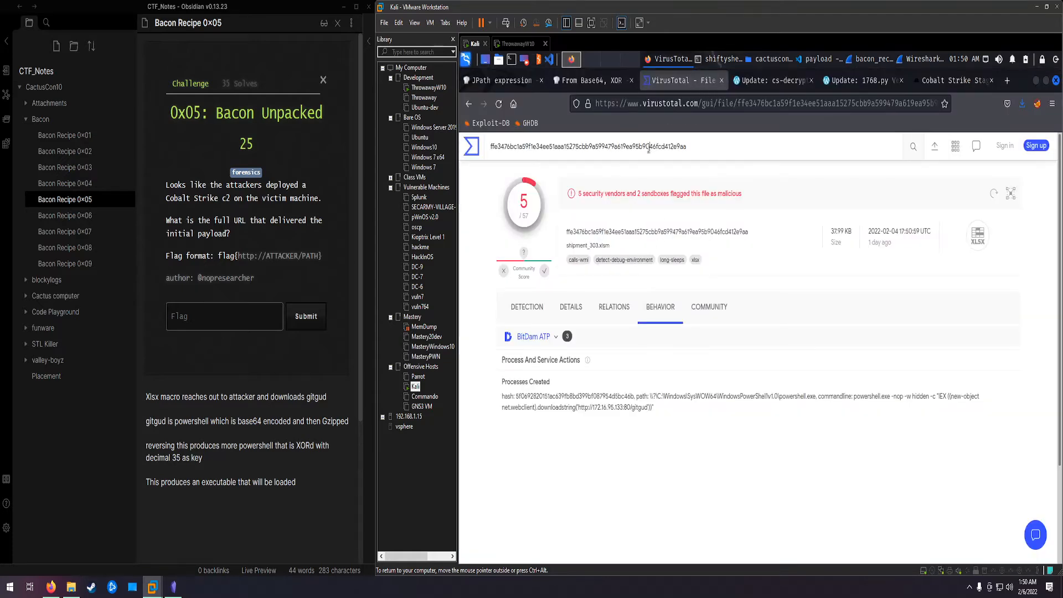
pyautogui.click(649, 146)
pyautogui.write('7dd07f5007205b17c91631049bee37a579d10e1ab15601557f5f44feaa45d88e')
pyautogui.press('Return')
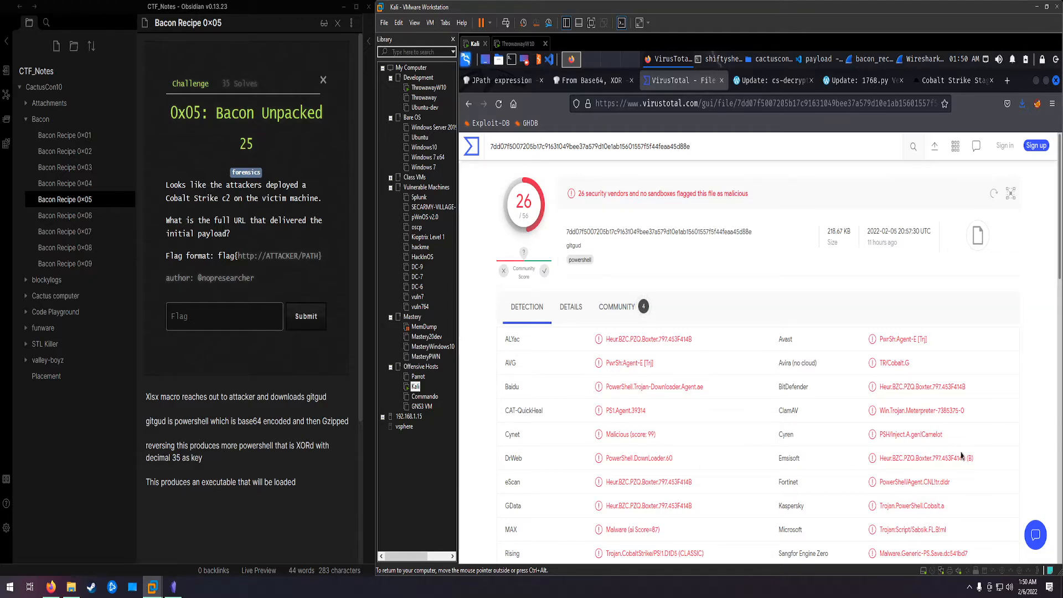
pyautogui.scroll(-2, 831, 488)
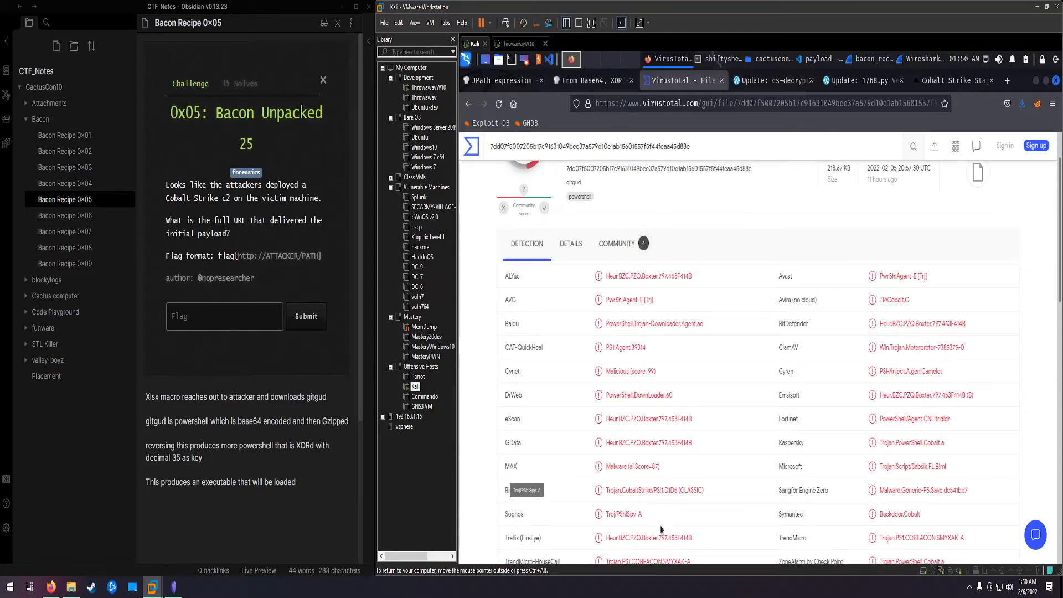
pyautogui.scroll(-2, 664, 515)
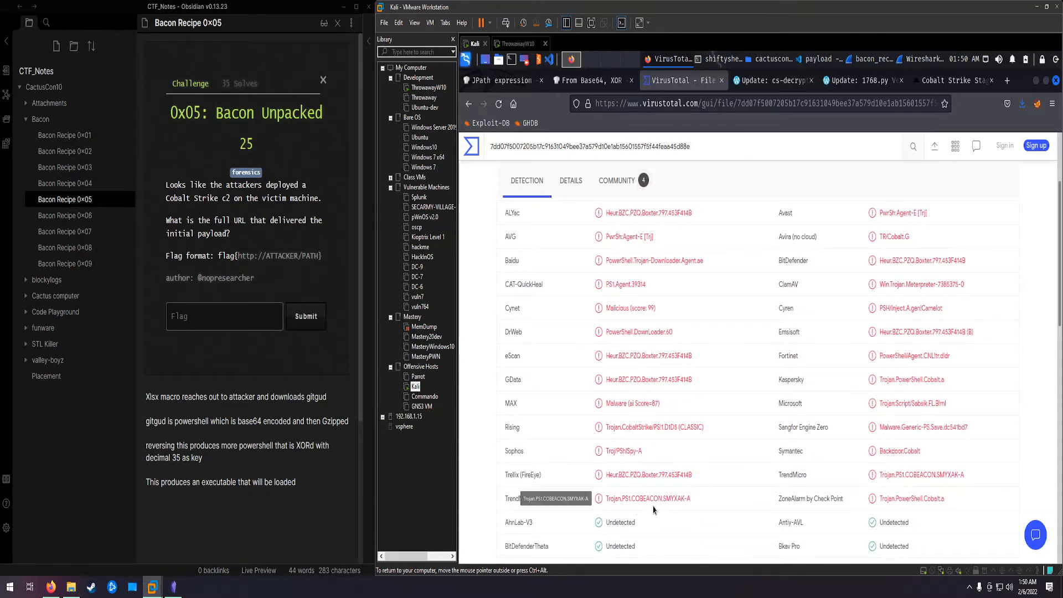
pyautogui.scroll(4, 643, 464)
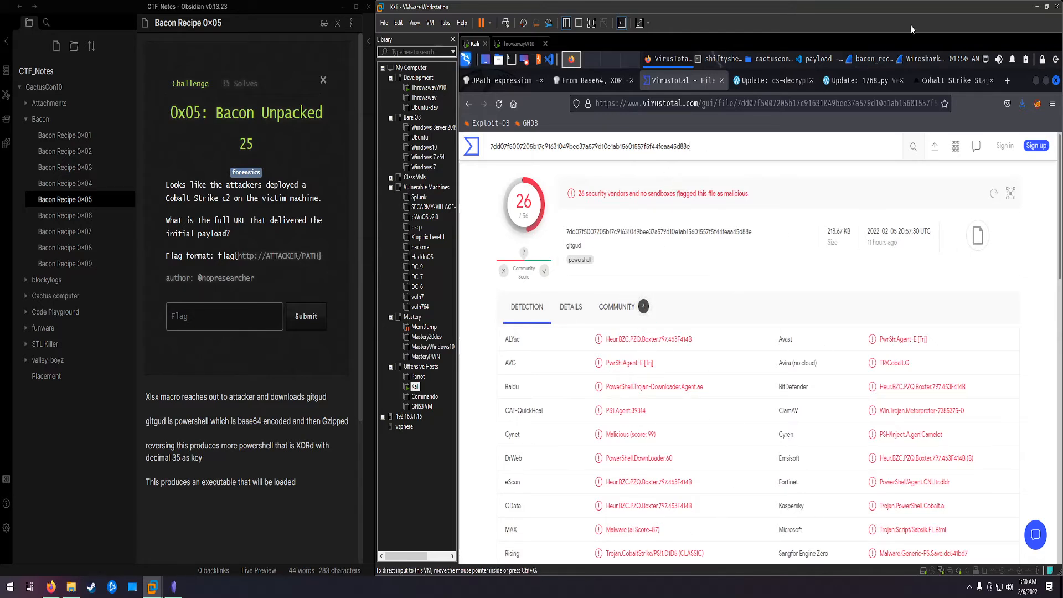
# Step: View the From Base64 and XOR recipe in CyberChef, and list the cactuscon10 folder's files in the terminal
pyautogui.click(719, 62)
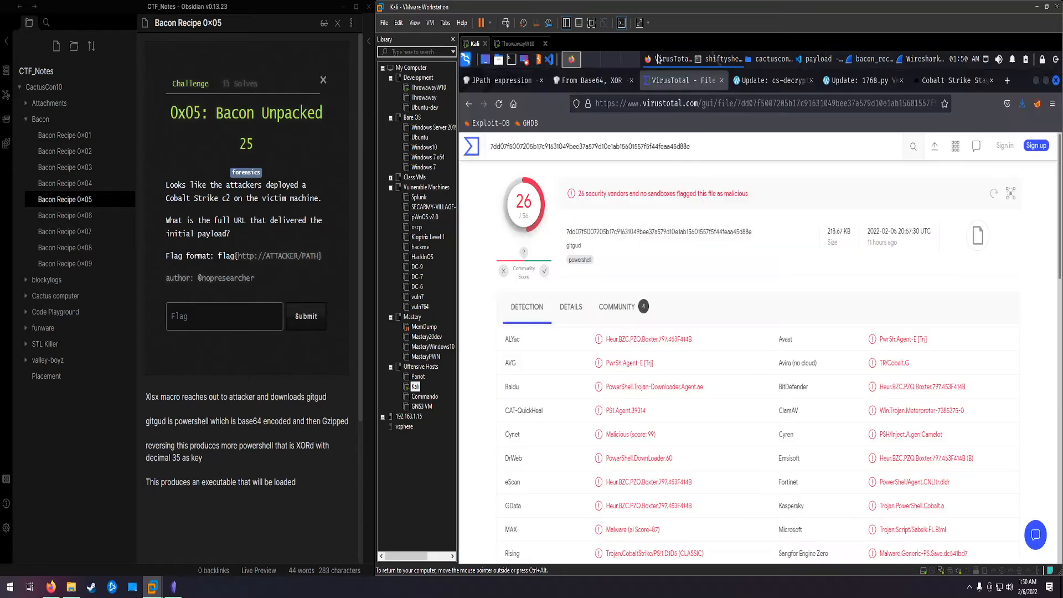
pyautogui.click(667, 59)
pyautogui.click(603, 88)
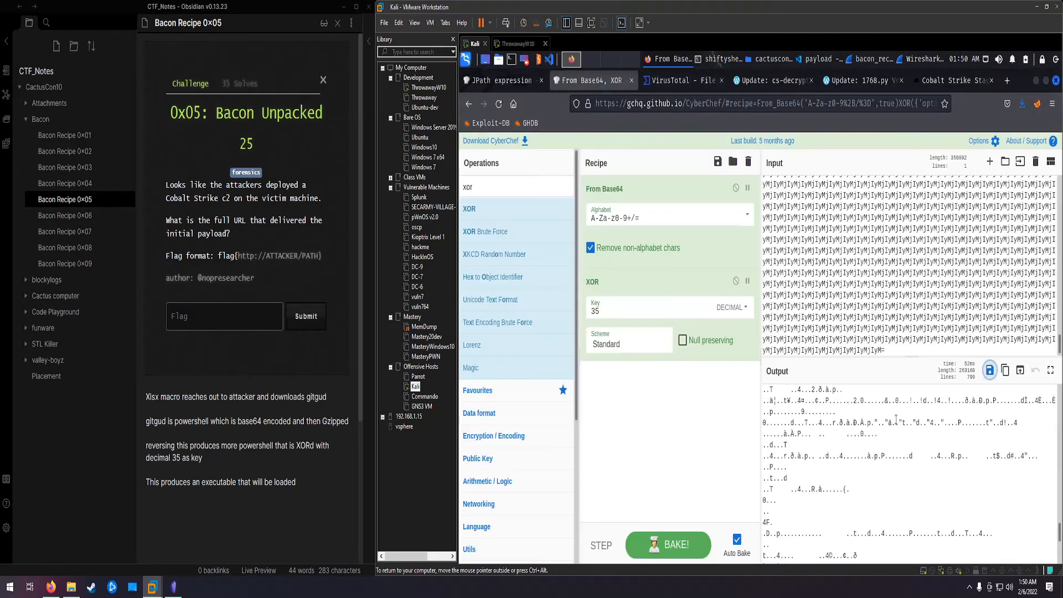
pyautogui.click(720, 58)
pyautogui.write('ls')
pyautogui.press('Return')
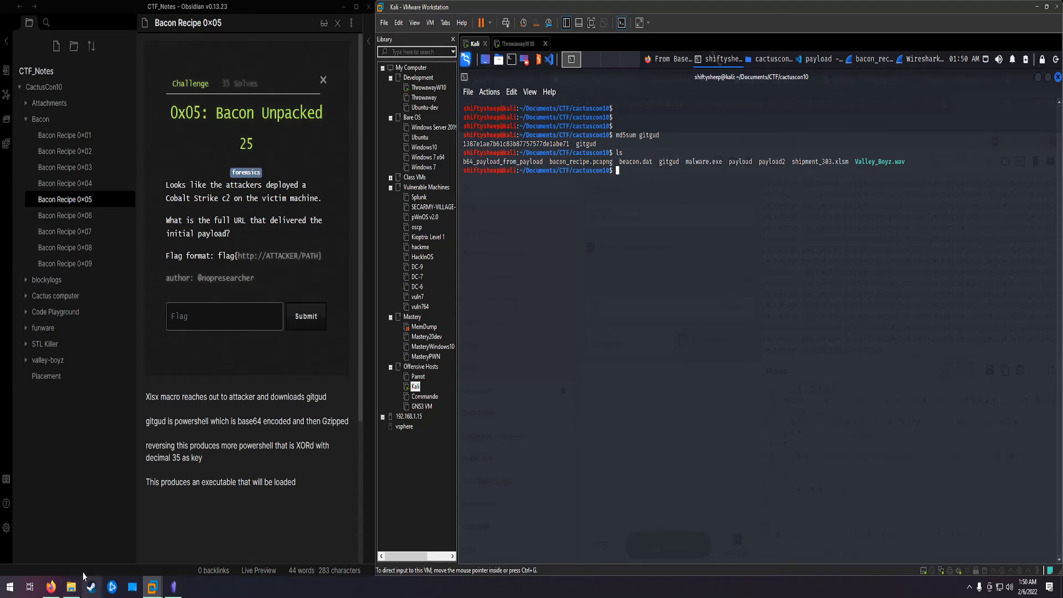
# Step: Open the Bacon Recipe 0x06 note and read the start of its linked cs-decrypt-metadata.py Version 0.0.2 article in the host browser
pyautogui.moveTo(153, 586)
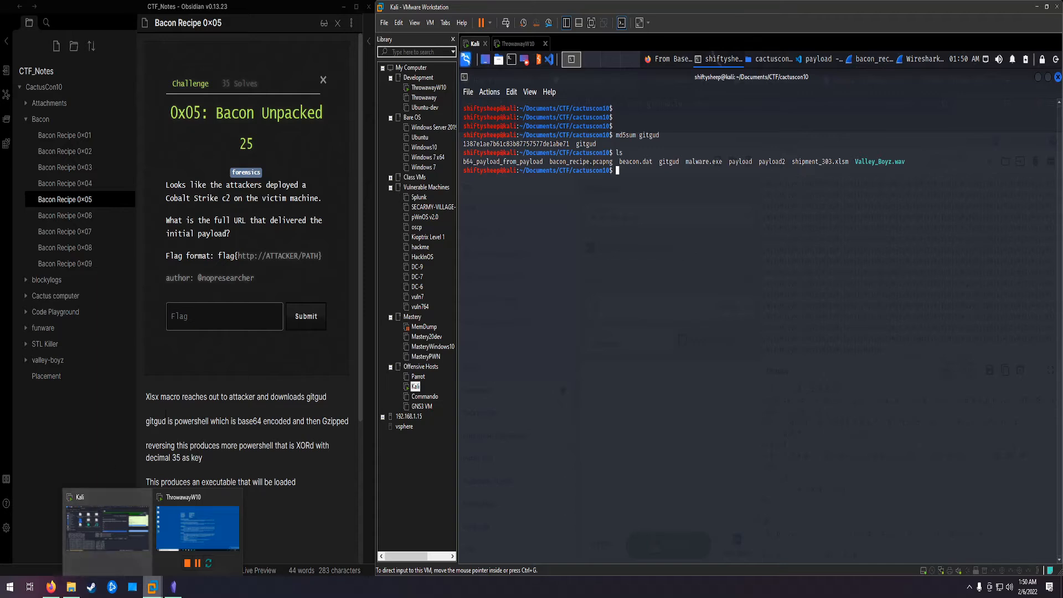
pyautogui.click(86, 215)
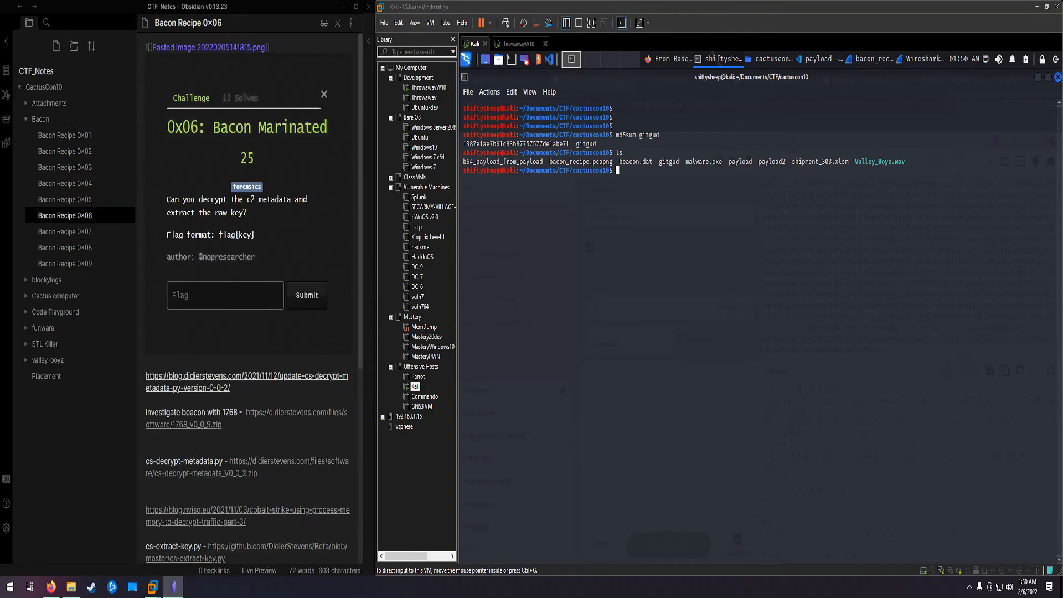
pyautogui.scroll(-1, 205, 375)
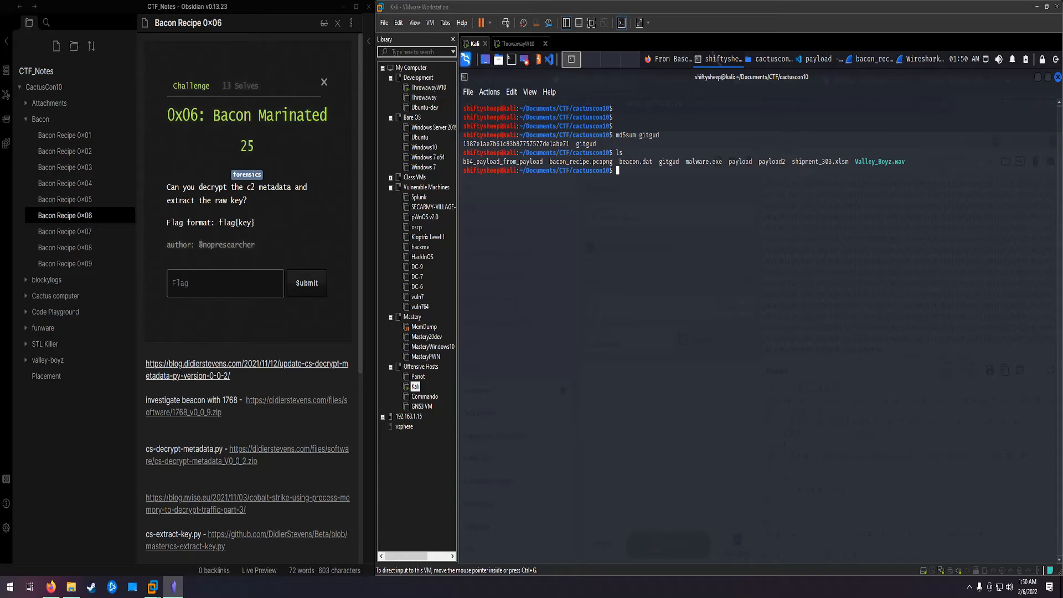
pyautogui.click(51, 587)
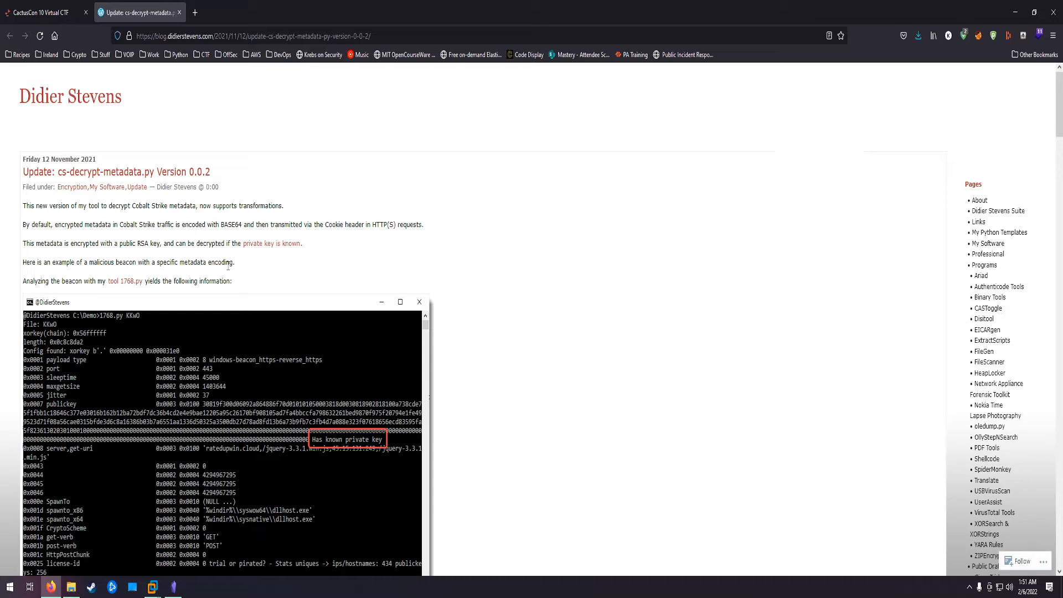
pyautogui.scroll(-3, 228, 265)
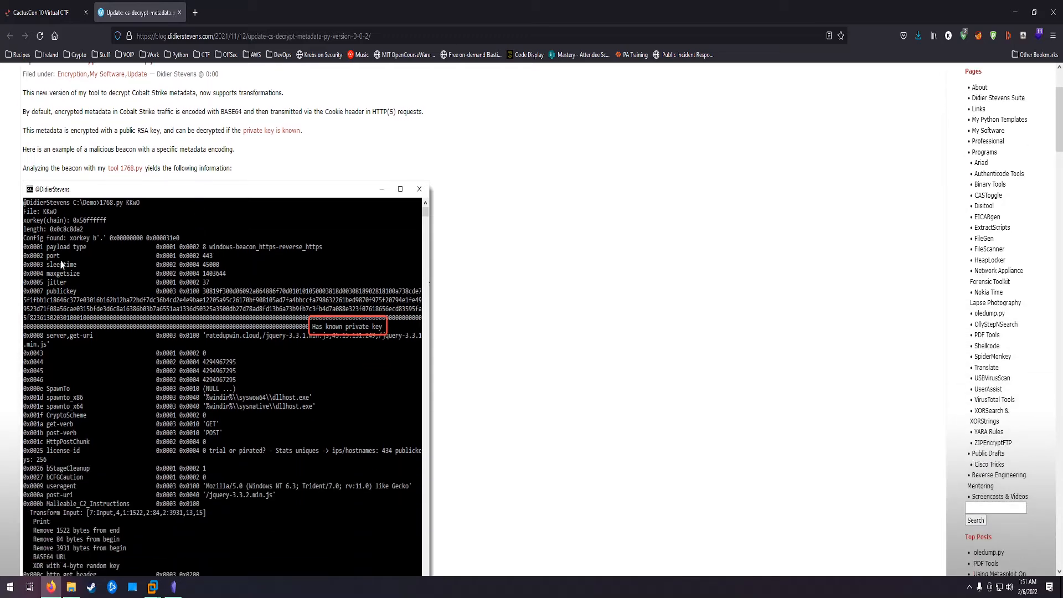
pyautogui.scroll(-1, 166, 432)
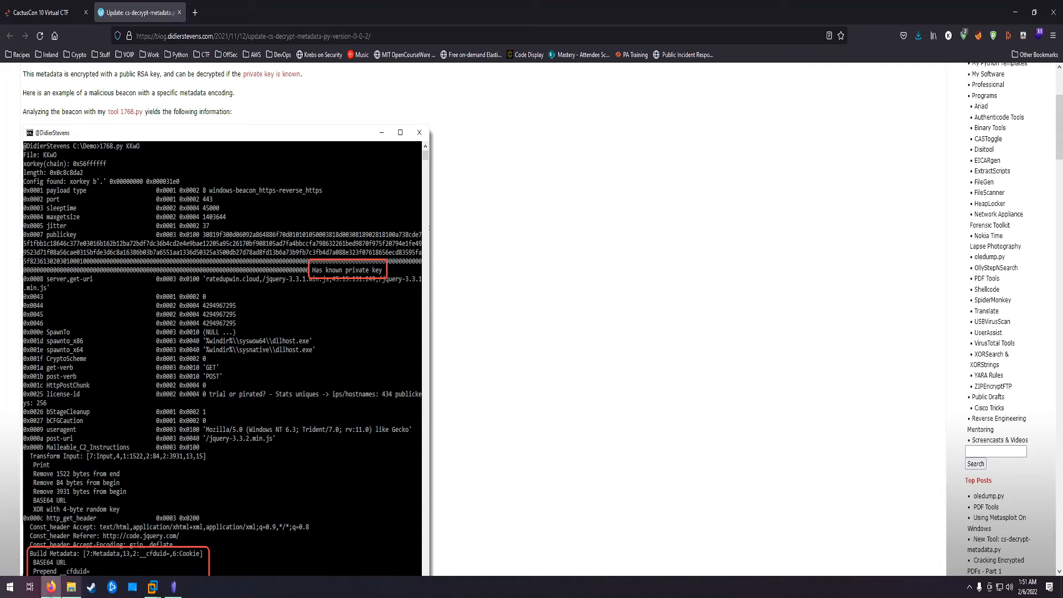
pyautogui.click(50, 588)
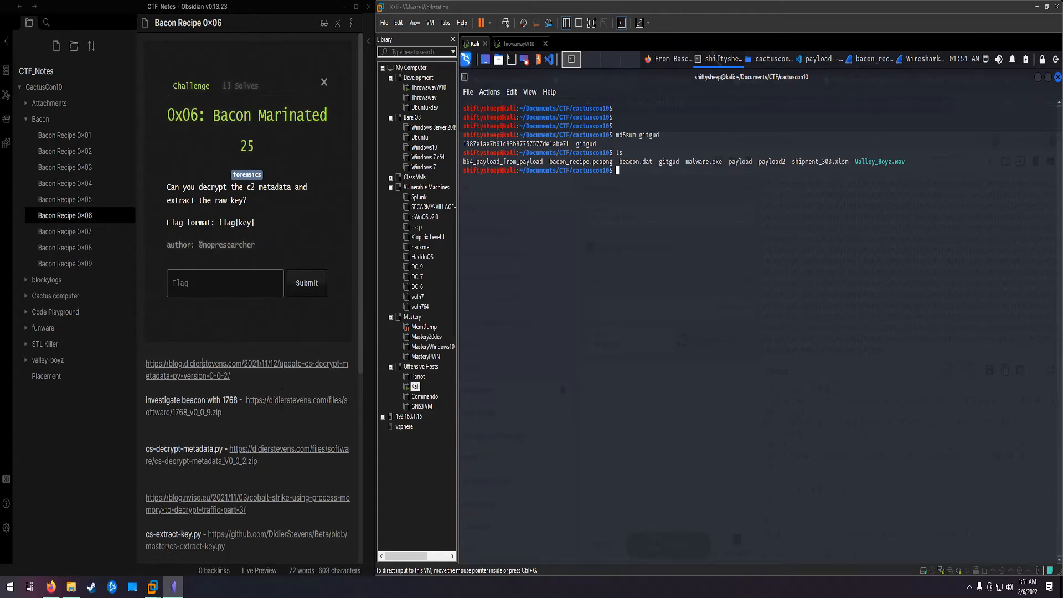
# Step: Run python3 /opt/cs_tools/1768.py beacon.dat in the Kali terminal and examine the server,get-uri entry in the beacon configuration
pyautogui.click(582, 302)
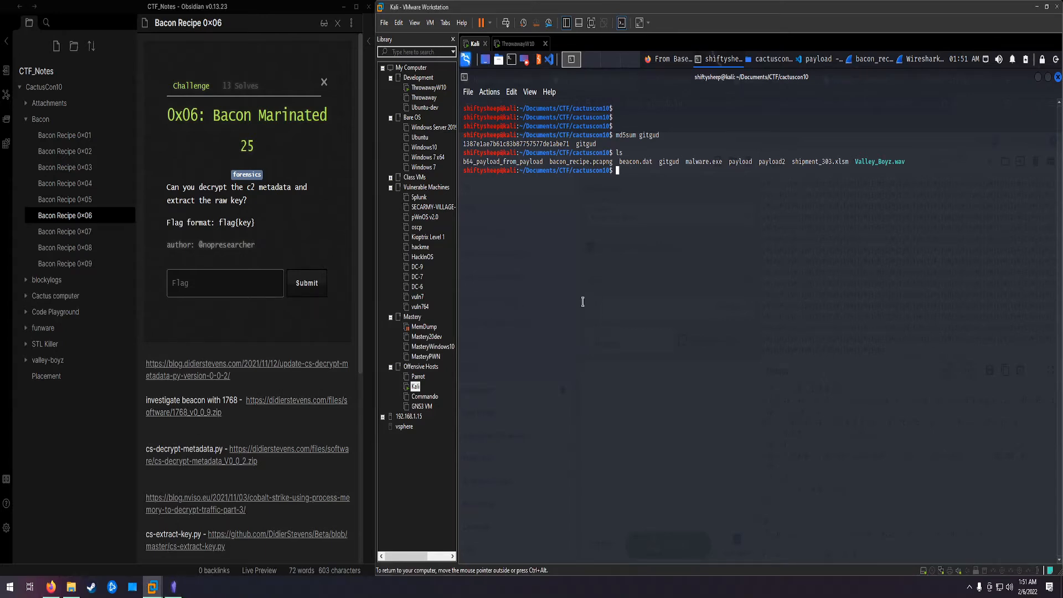
pyautogui.write('clear')
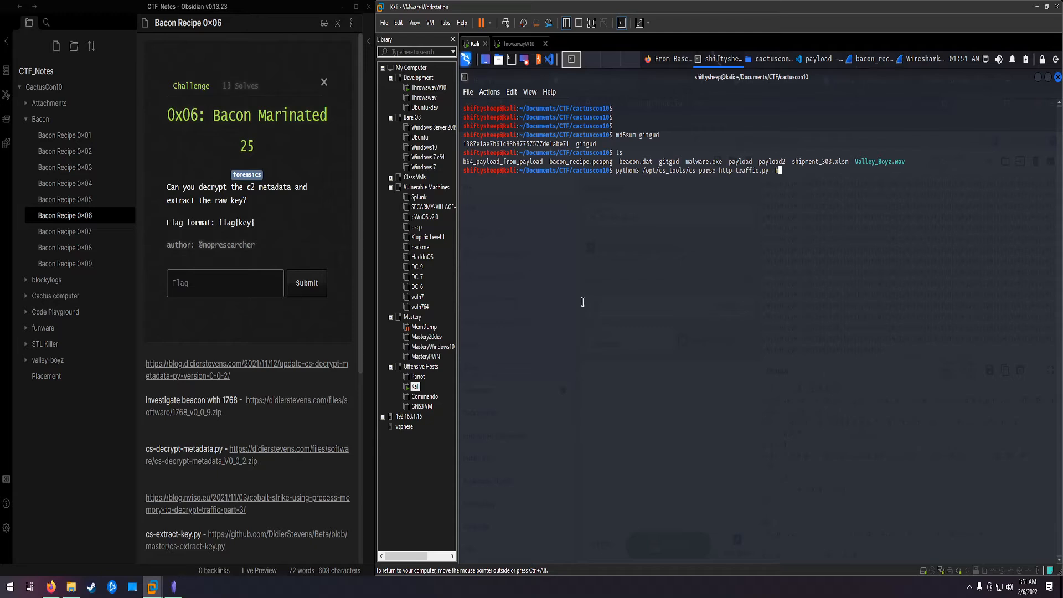
pyautogui.press('Up')
pyautogui.press('Up')
pyautogui.press('Return')
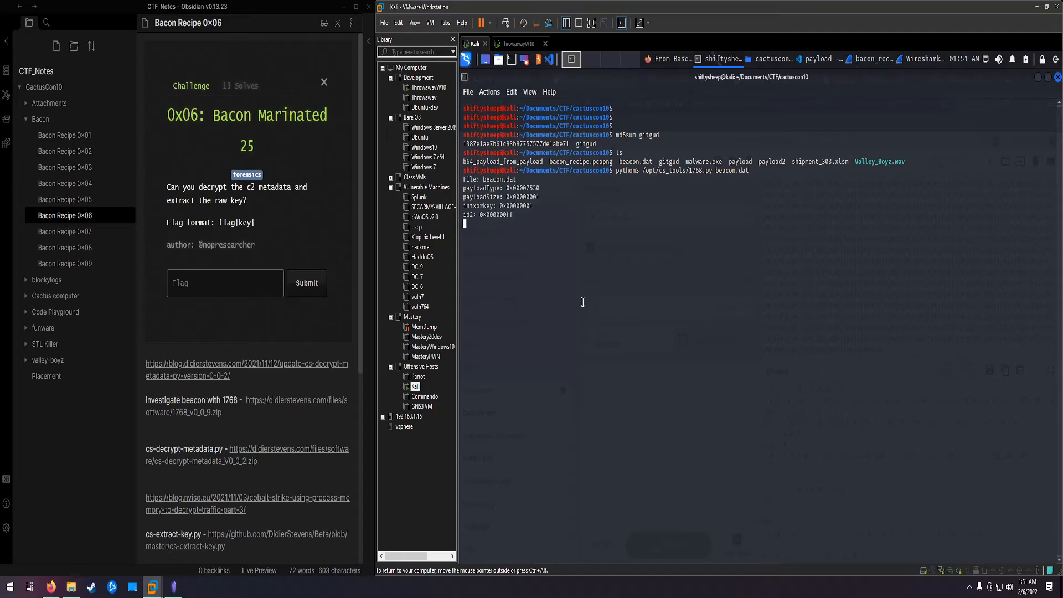
pyautogui.scroll(2, 630, 298)
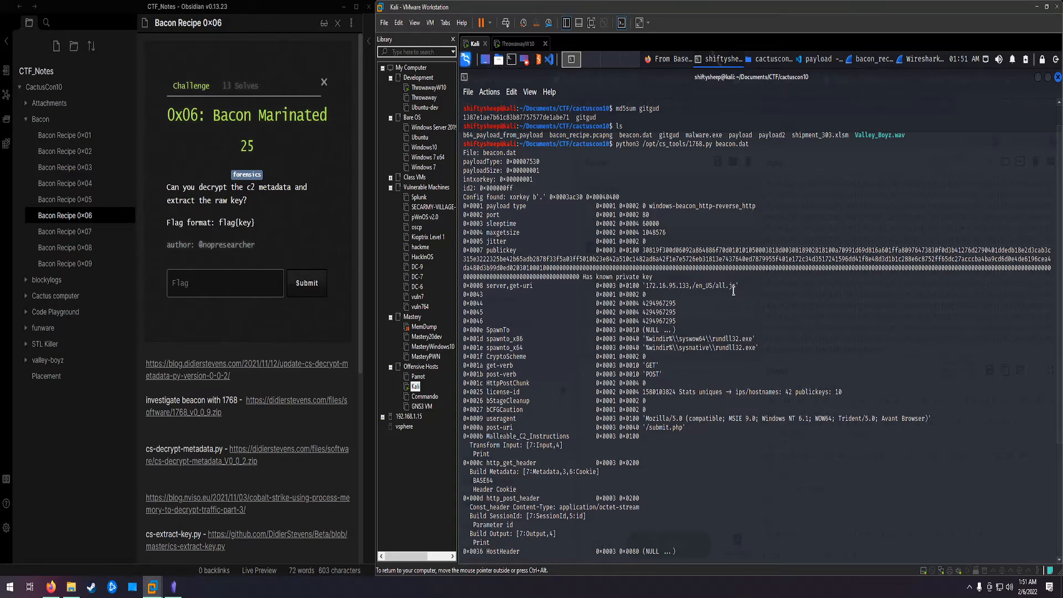
pyautogui.moveTo(736, 286); pyautogui.dragTo(715, 285)
# Step: Examine the cs-decrypt-metadata.py article's sections on metadata encoding, the cookie header and the -t transformation option
pyautogui.click(51, 587)
pyautogui.scroll(-5, 251, 344)
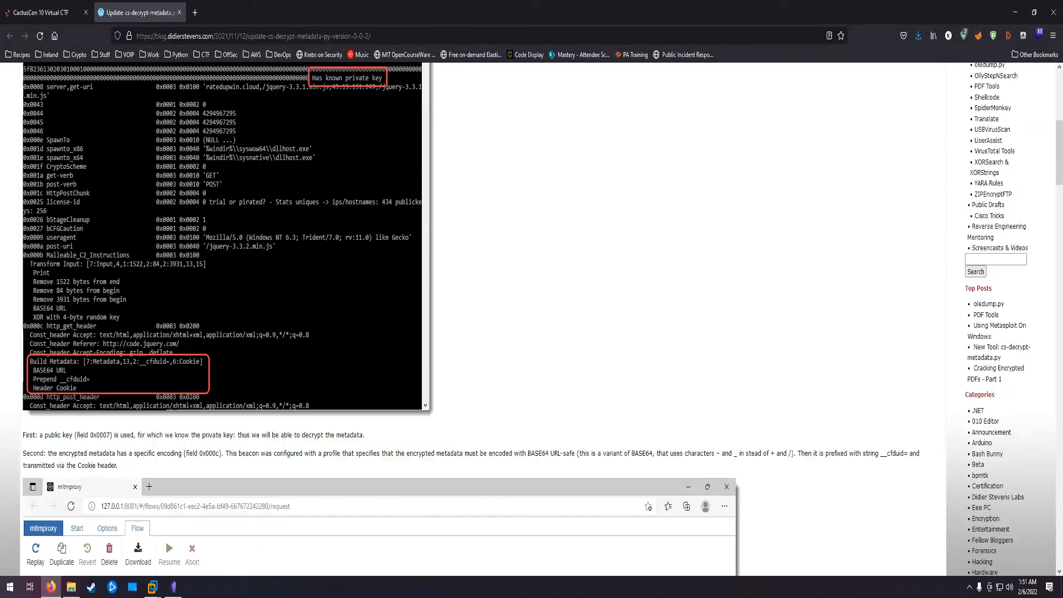
pyautogui.scroll(-3, 250, 344)
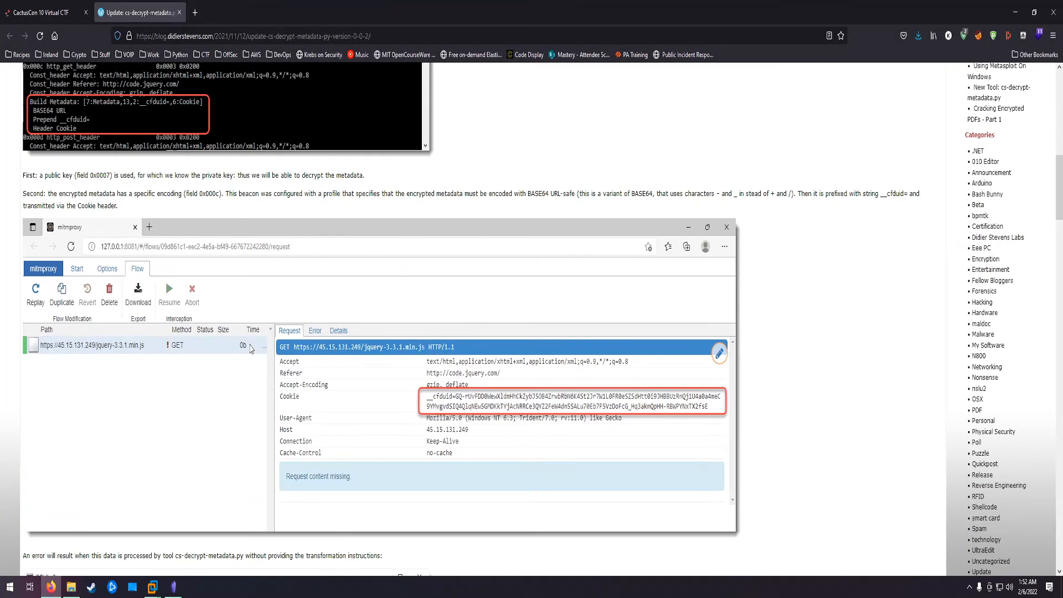
pyautogui.scroll(10, 250, 347)
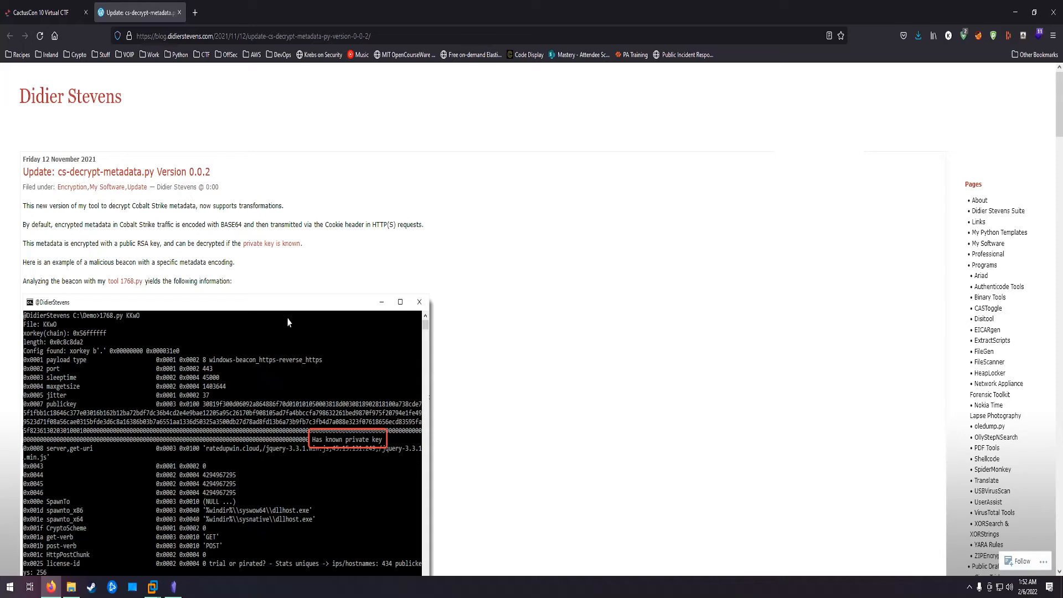
pyautogui.scroll(-10, 280, 300)
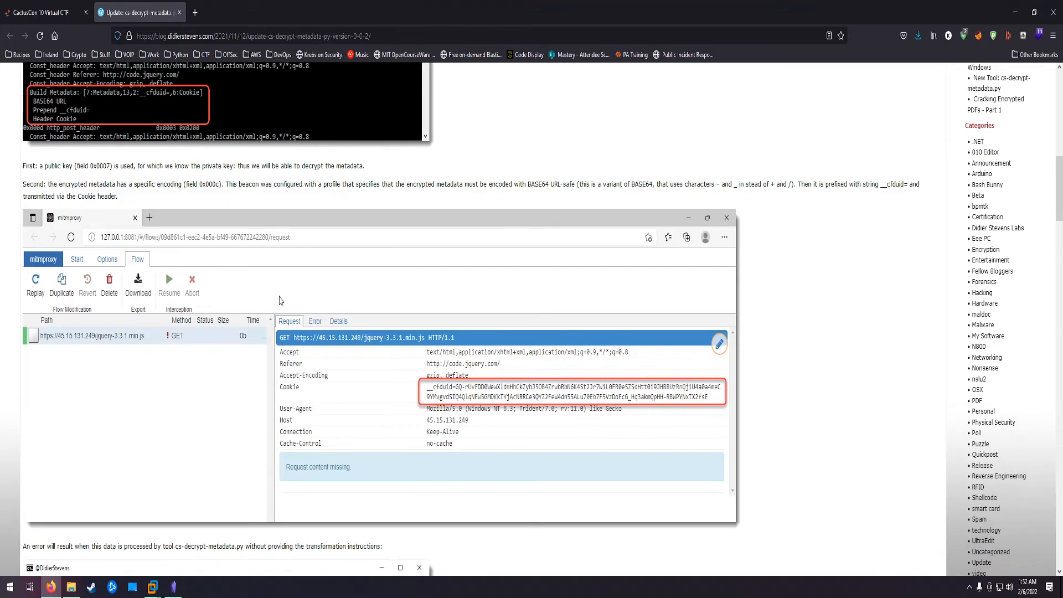
pyautogui.scroll(-8, 280, 300)
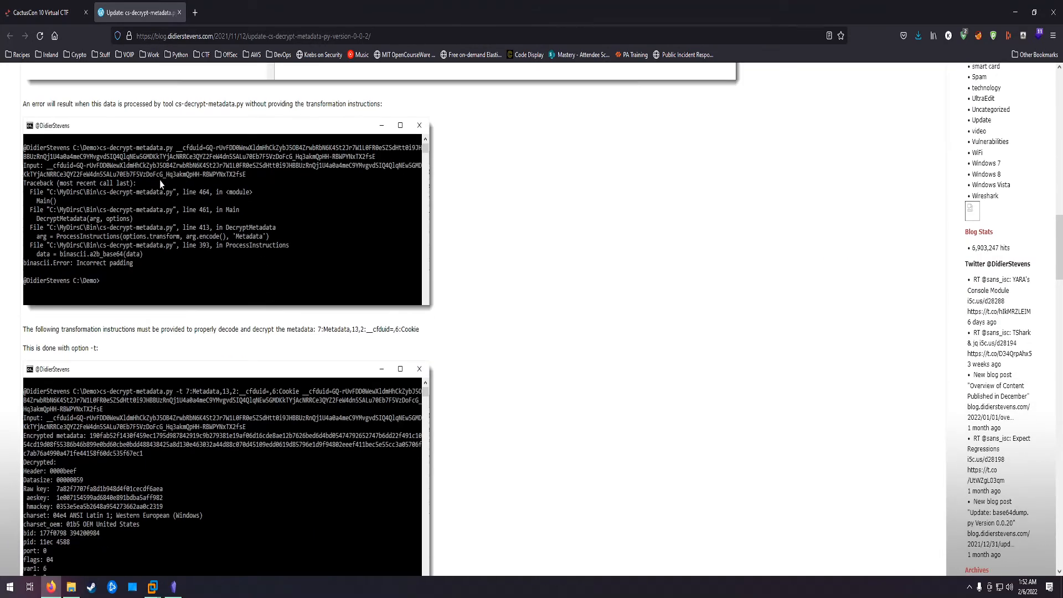
pyautogui.scroll(1, 159, 180)
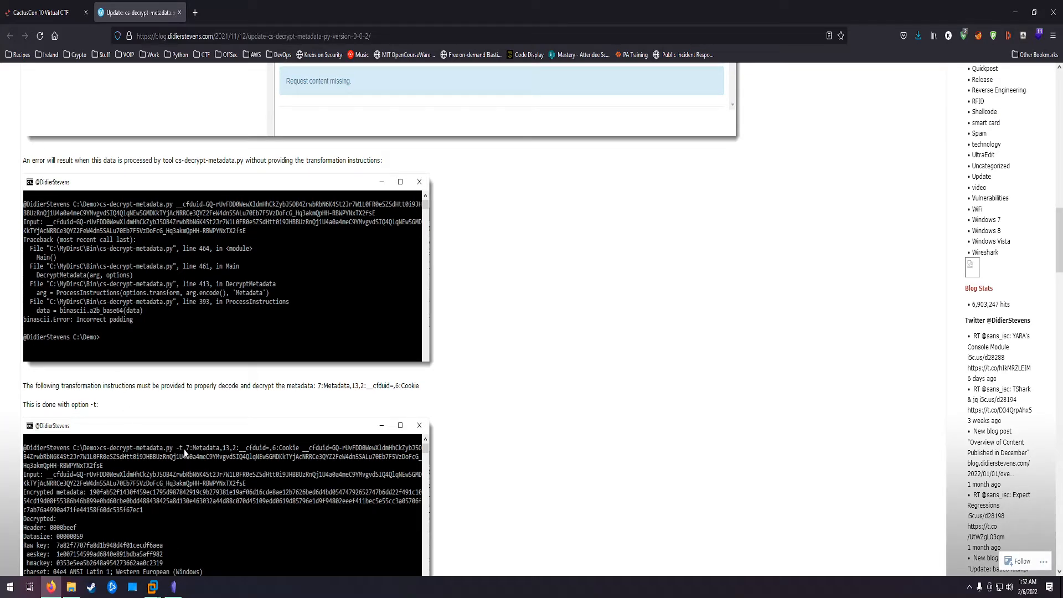
pyautogui.scroll(-1, 182, 437)
pyautogui.scroll(-8, 174, 407)
pyautogui.scroll(4, 168, 395)
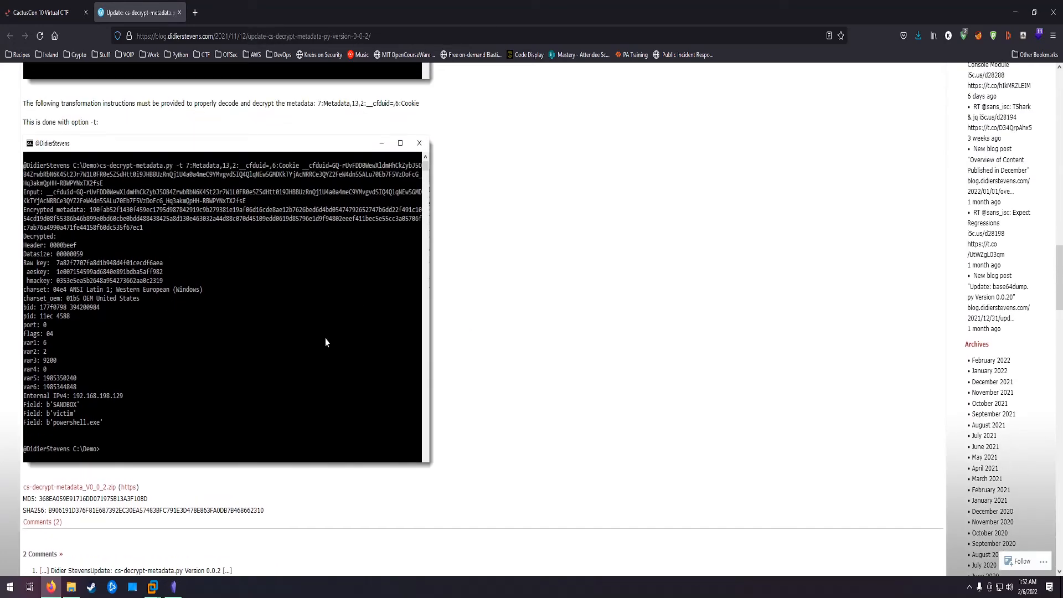
# Step: From the Bacon Recipe 0x06 note, open the NVISO Labs article on decrypting Cobalt Strike traffic with process memory and read to the cs-extract-key.py section
pyautogui.click(174, 586)
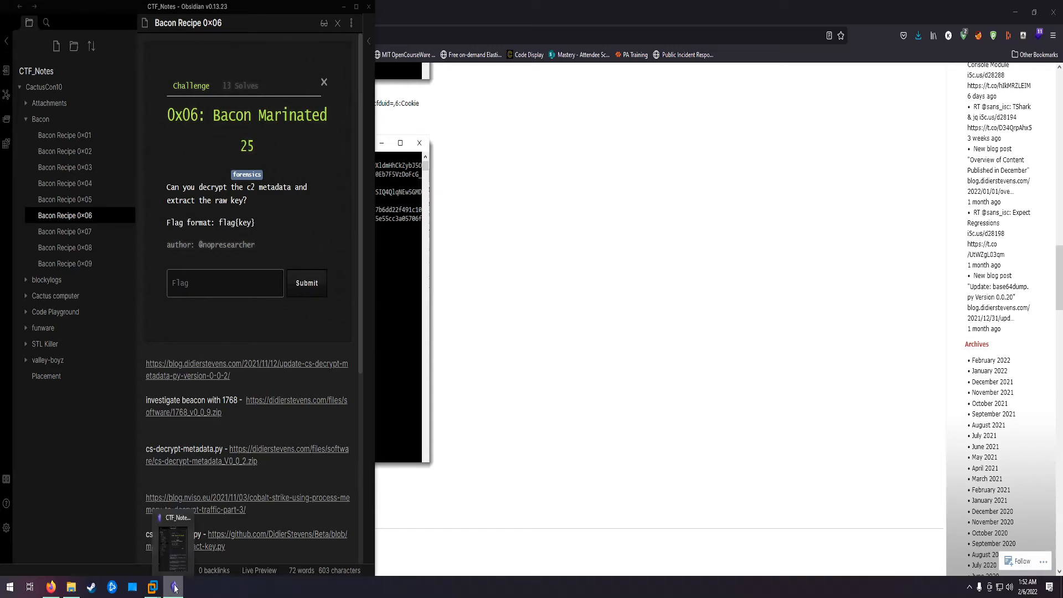
pyautogui.scroll(-1, 278, 502)
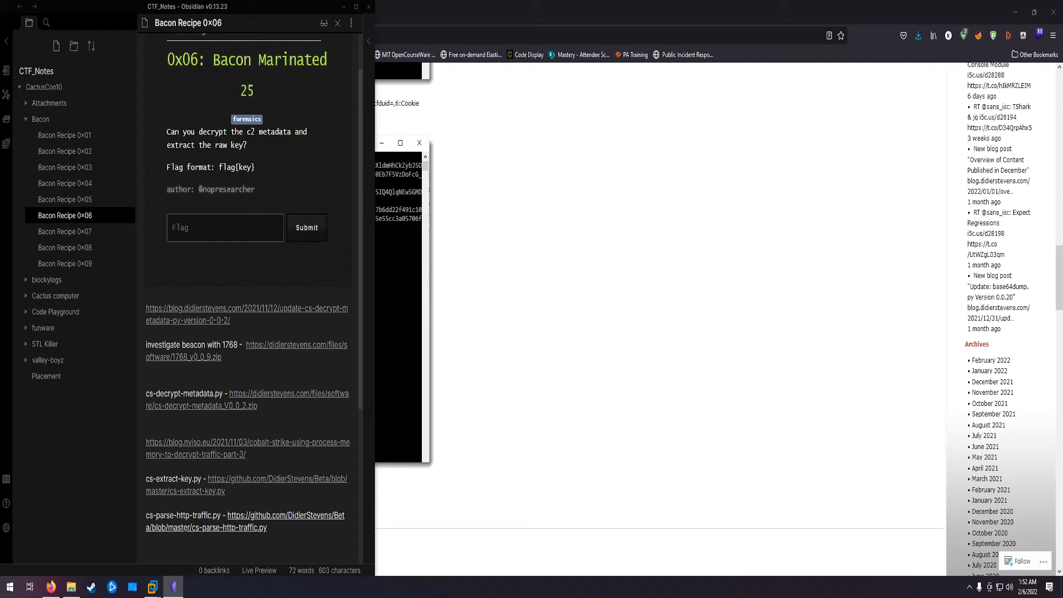
pyautogui.moveTo(152, 587)
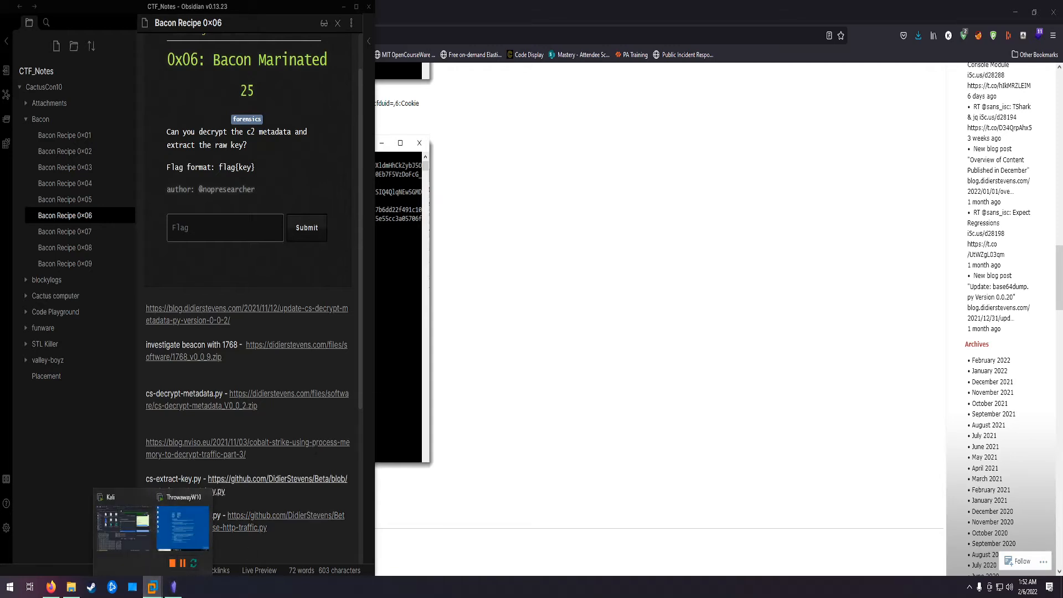
pyautogui.click(241, 442)
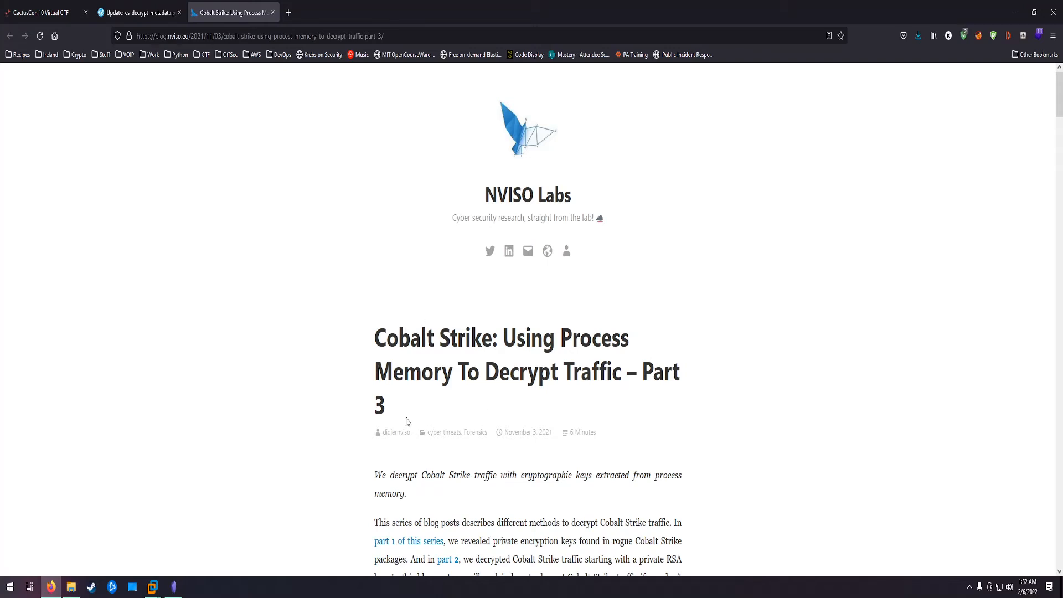
pyautogui.scroll(-2, 452, 399)
pyautogui.scroll(-8, 530, 353)
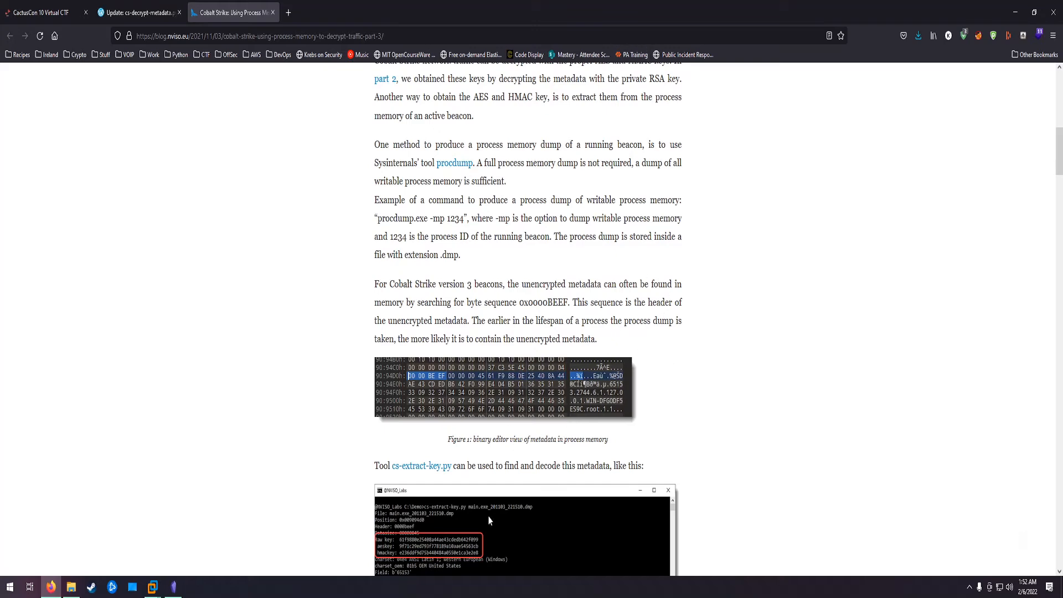
# Step: Read the NVISO article's sections on raw keys, version 4 beacons and extracting encrypted data with cs-parse-http-traffic.py -k unknown
pyautogui.scroll(-9, 629, 467)
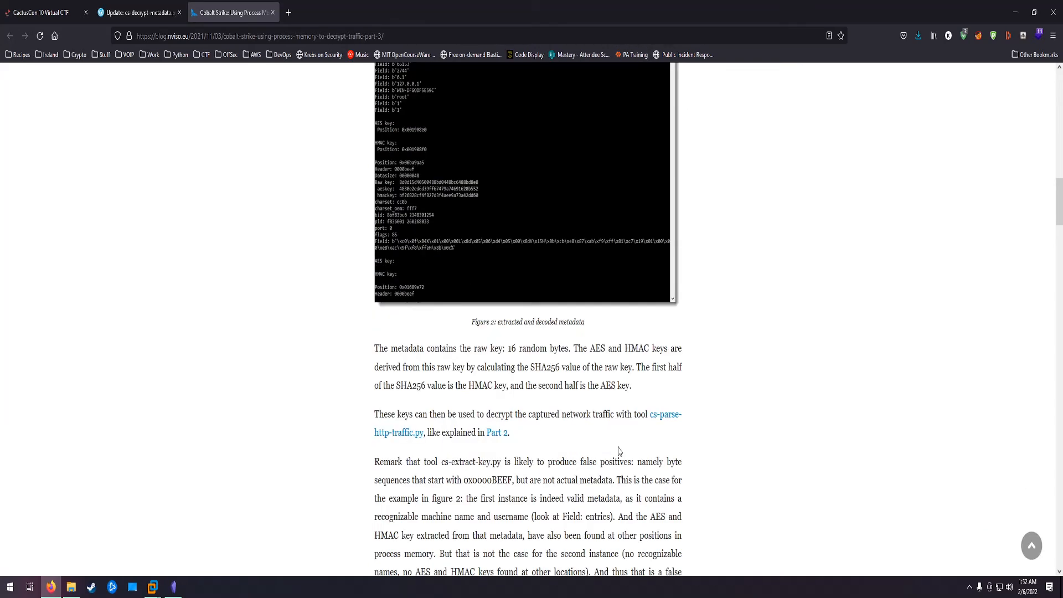
pyautogui.scroll(-6, 607, 483)
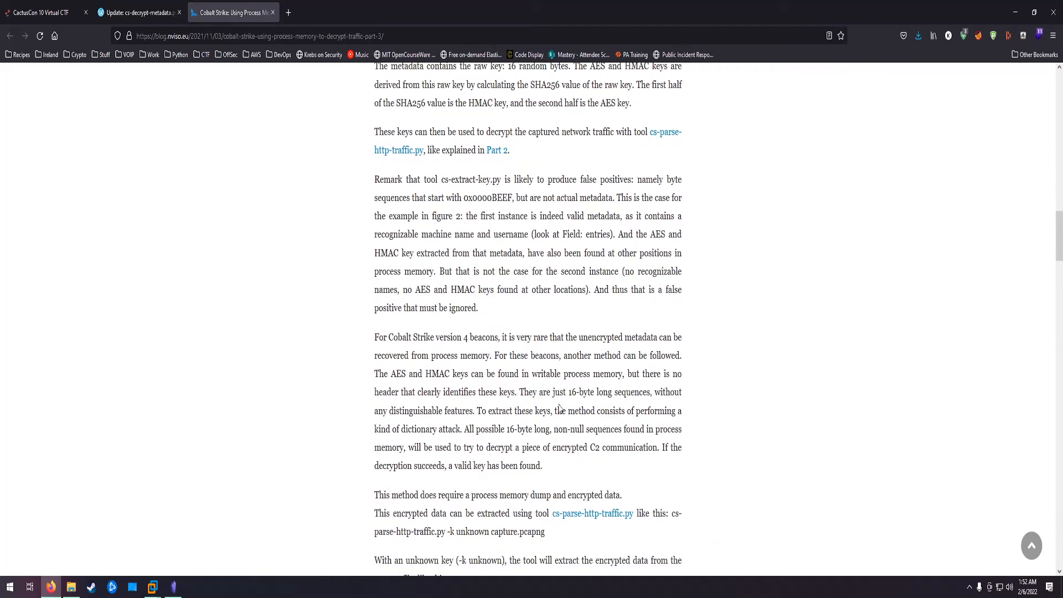
pyautogui.scroll(-3, 606, 482)
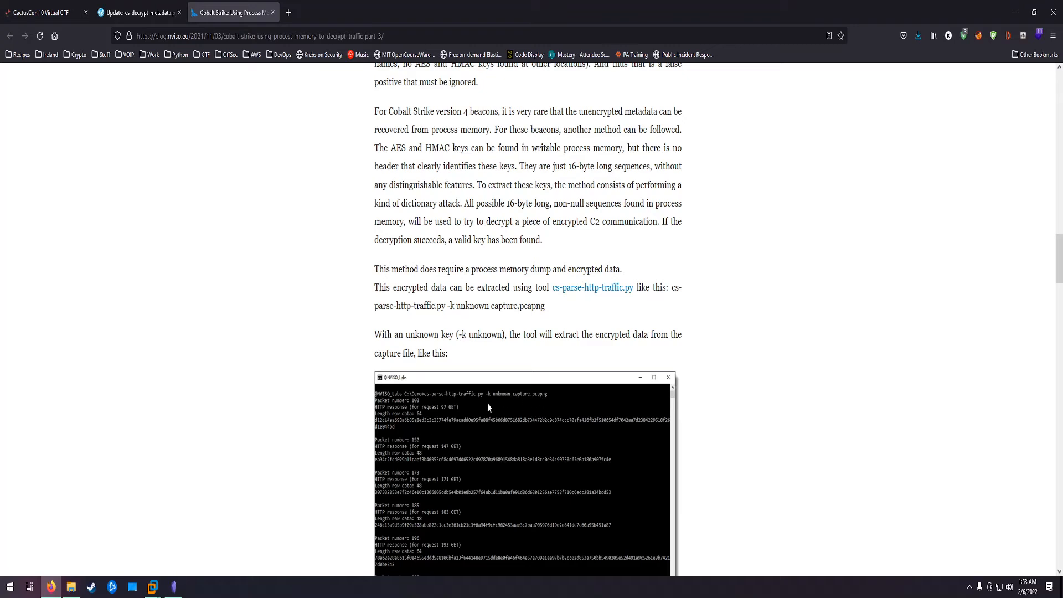
# Step: Switch to the Kali terminal, run python3 /opt/cs_tools/cs-parse-http-traffic.py -k unknown bacon_recipe.pcapng and interrupt it
pyautogui.moveTo(152, 587)
pyautogui.click(121, 528)
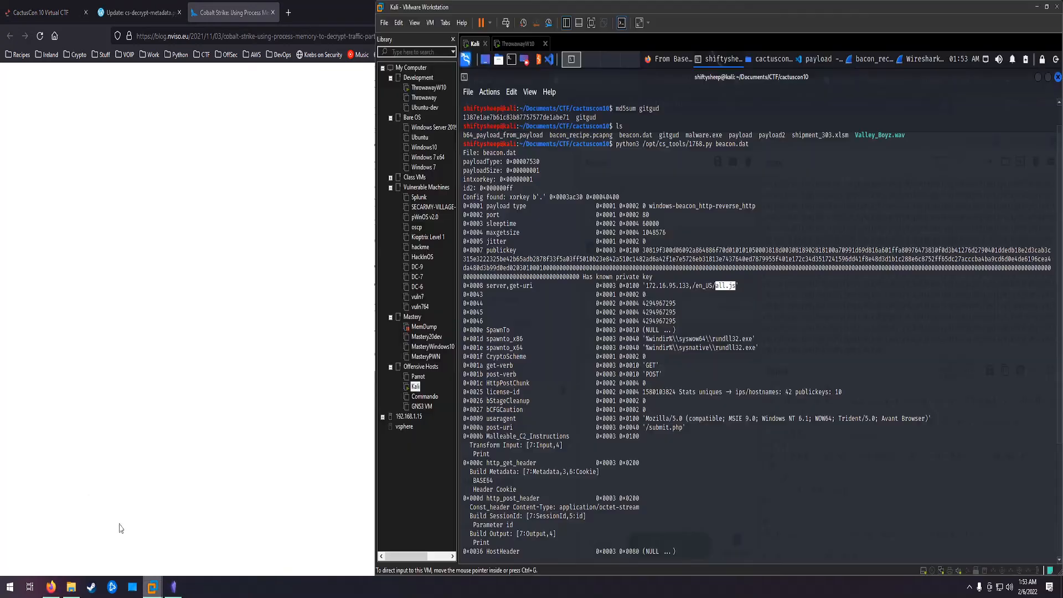
pyautogui.click(729, 528)
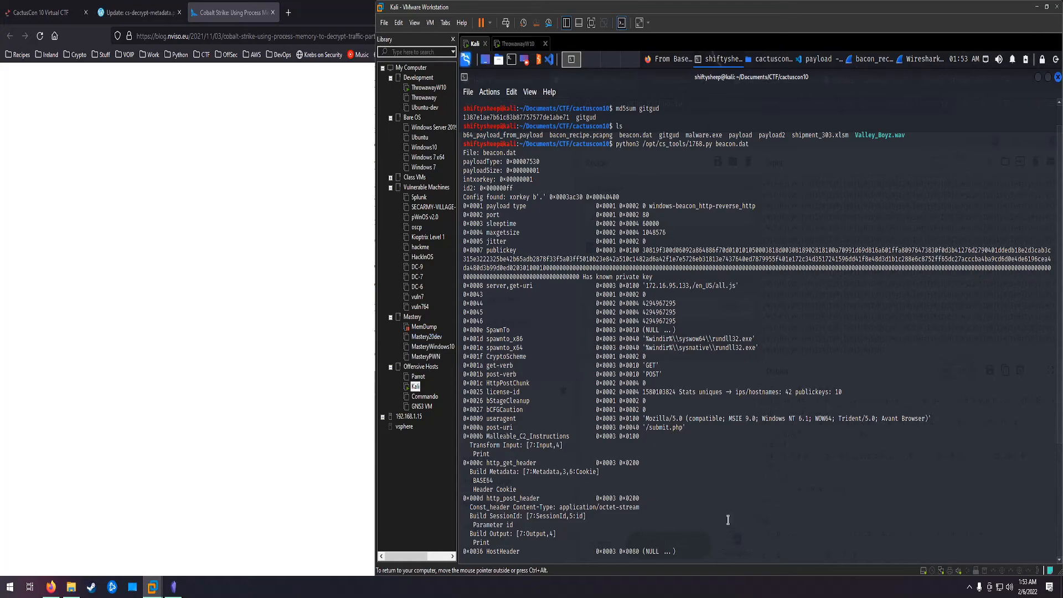
pyautogui.press('Up')
pyautogui.press('BackSpace')
pyautogui.press('BackSpace')
pyautogui.press('BackSpace')
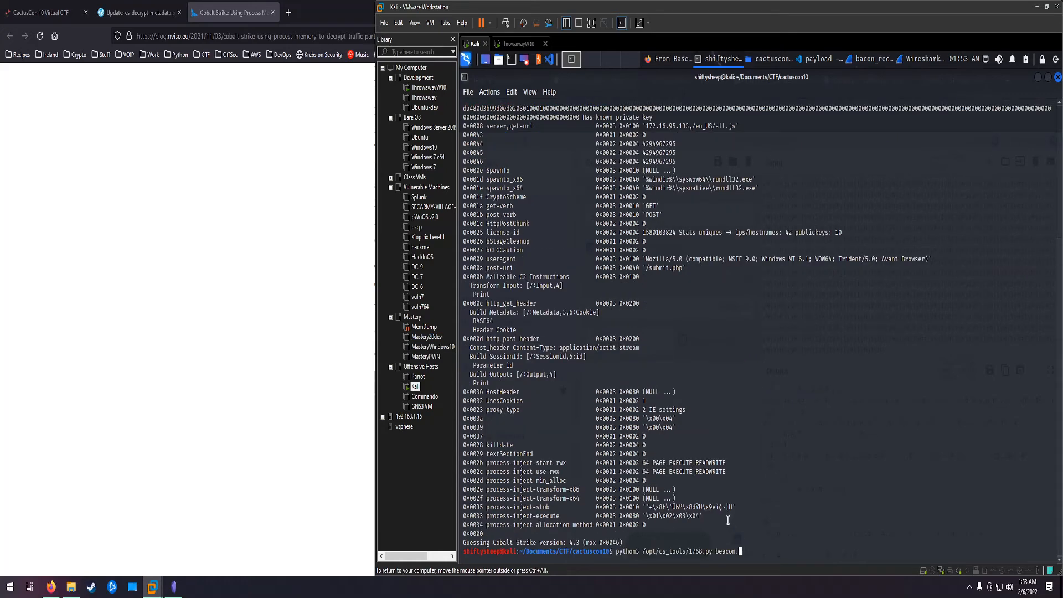
pyautogui.press('BackSpace')
pyautogui.press('BackSpace')
pyautogui.press('BackSpace')
pyautogui.press('BackSpace')
pyautogui.press('BackSpace')
pyautogui.press('BackSpace')
pyautogui.press('BackSpace')
pyautogui.press('BackSpace')
pyautogui.press('BackSpace')
pyautogui.press('BackSpace')
pyautogui.press('BackSpace')
pyautogui.press('BackSpace')
pyautogui.press('BackSpace')
pyautogui.press('BackSpace')
pyautogui.press('BackSpace')
pyautogui.write('cs-par')
pyautogui.press('Tab')
pyautogui.write('-k unknown bac')
pyautogui.press('Tab')
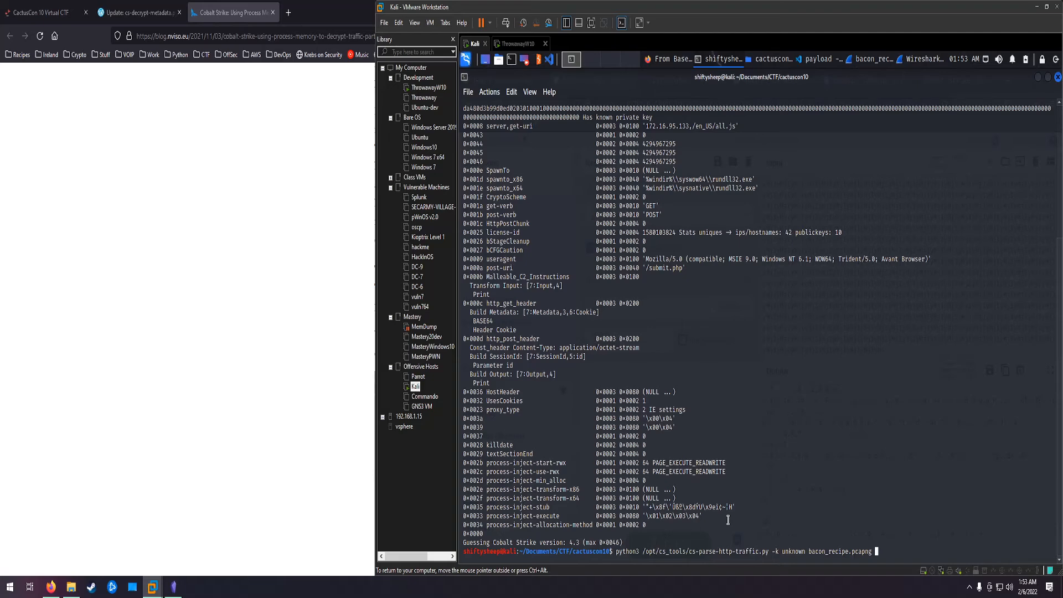
pyautogui.press('Return')
pyautogui.hotkey('ctrl', 'c')
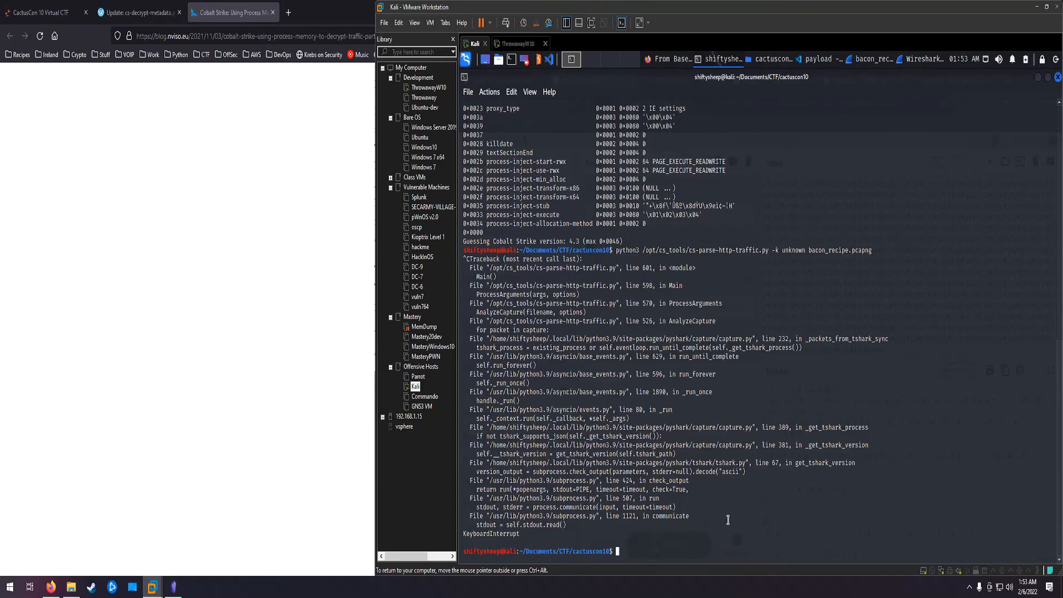
# Step: Rerun the unknown-key traffic parse piped through more, view the first page of packets and interrupt it
pyautogui.press('Up')
pyautogui.write('| more')
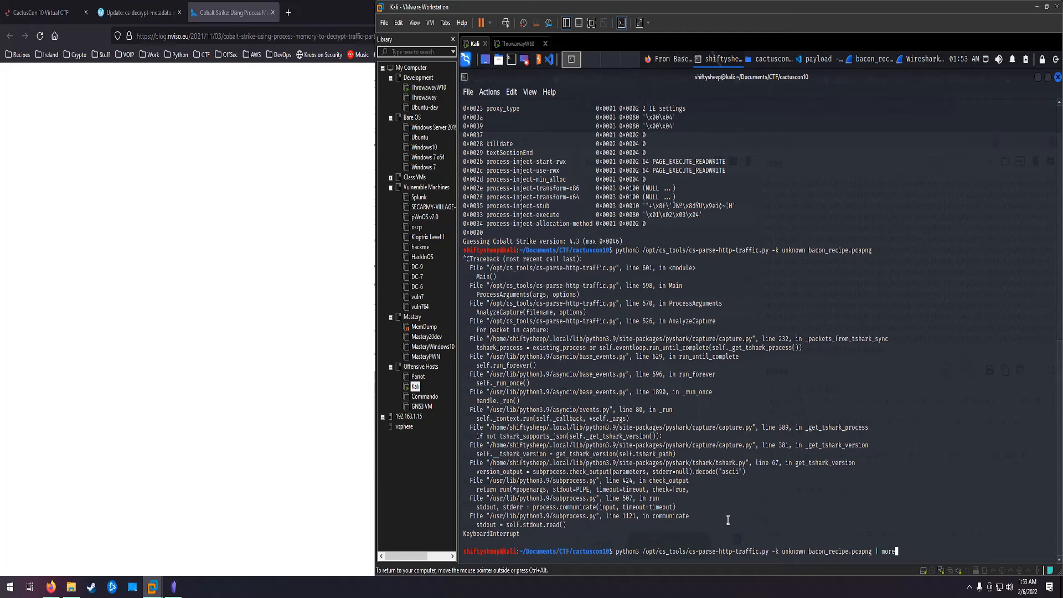
pyautogui.press('Return')
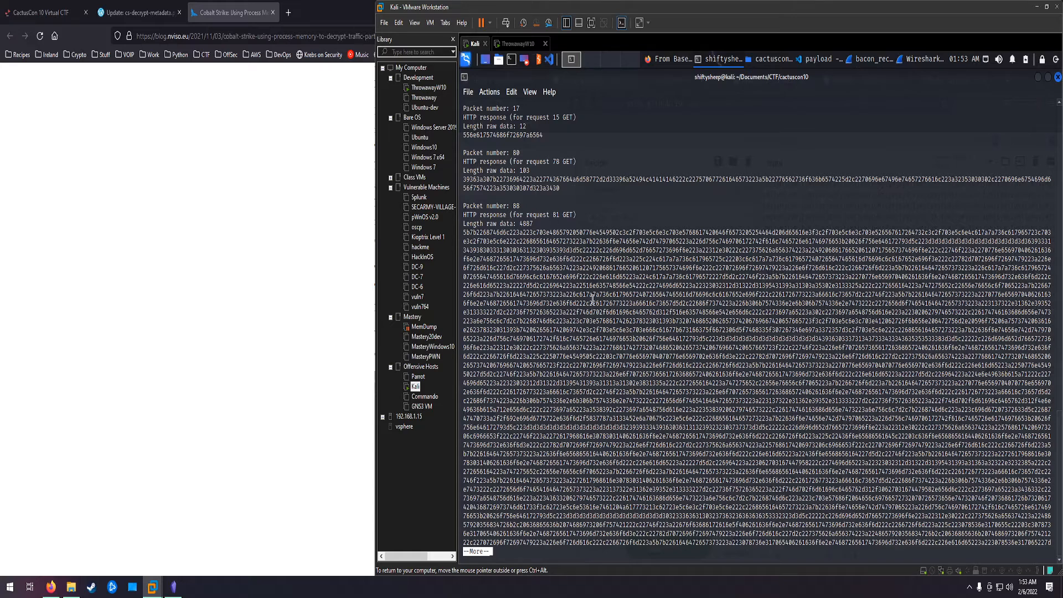
pyautogui.hotkey('ctrl', 'c')
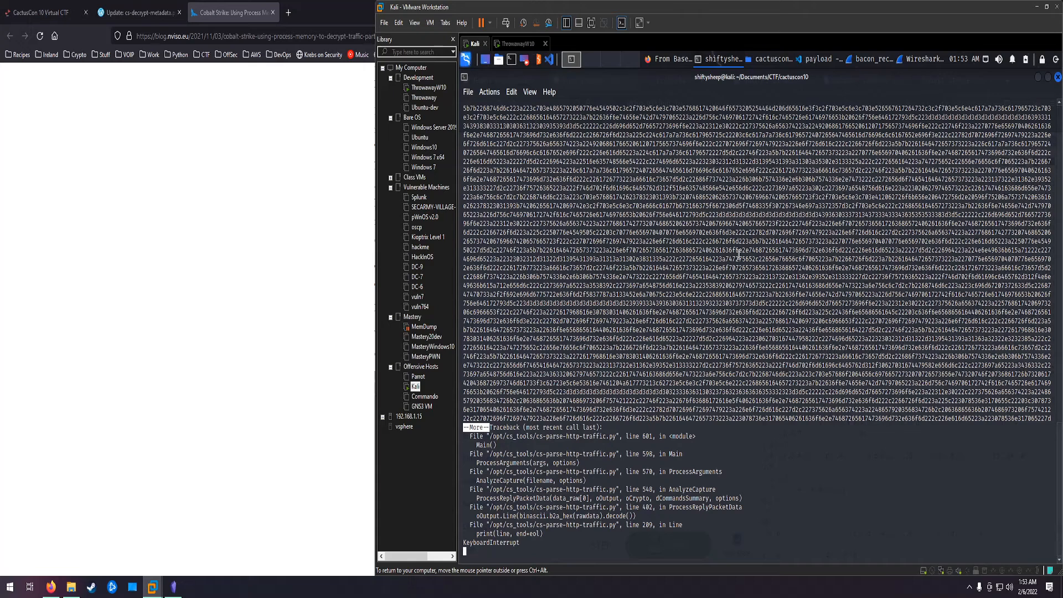
# Step: Select the 96-byte all.js entry in Wireshark's HTTP object list and close the list over the bacon_recipe.pcapng capture
pyautogui.click(929, 59)
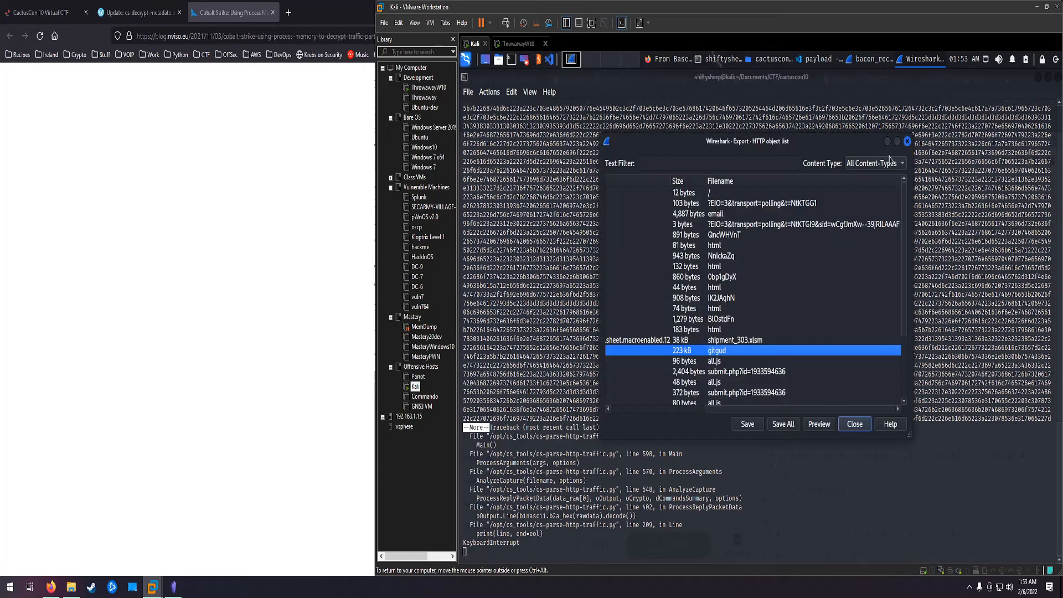
pyautogui.click(717, 361)
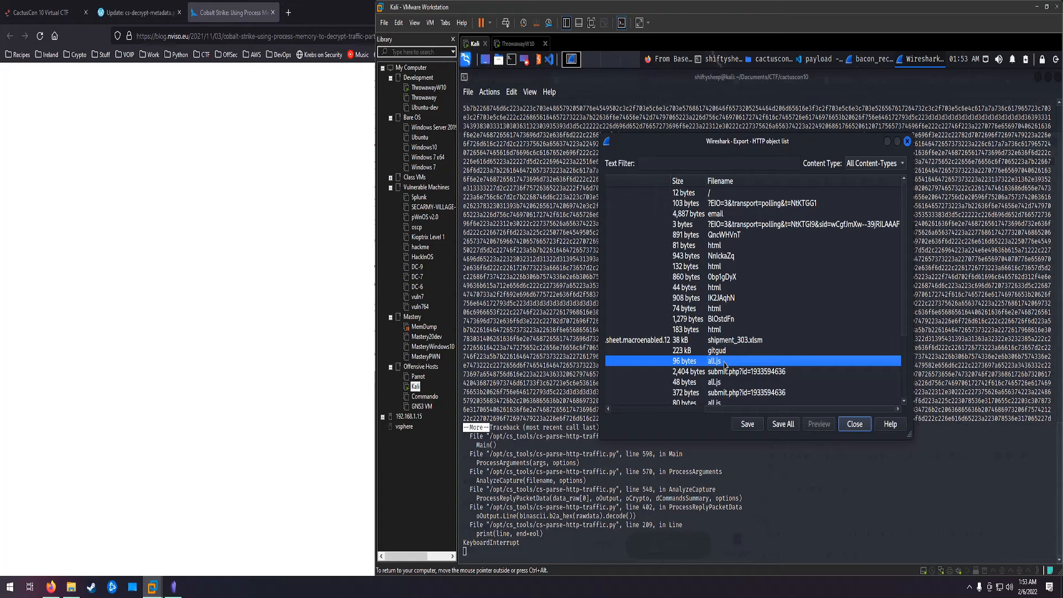
pyautogui.click(880, 60)
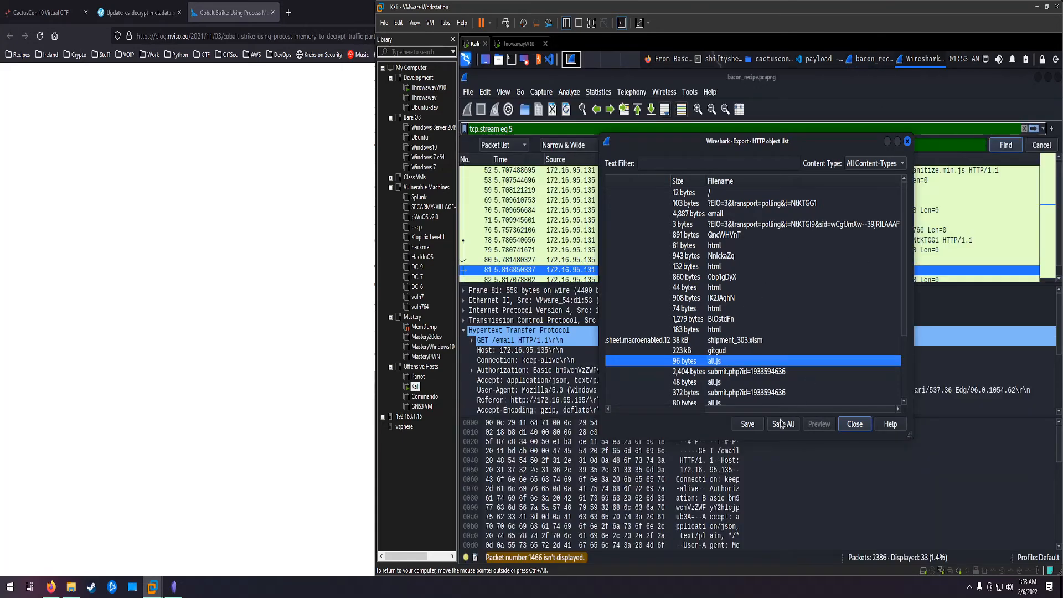
pyautogui.click(859, 427)
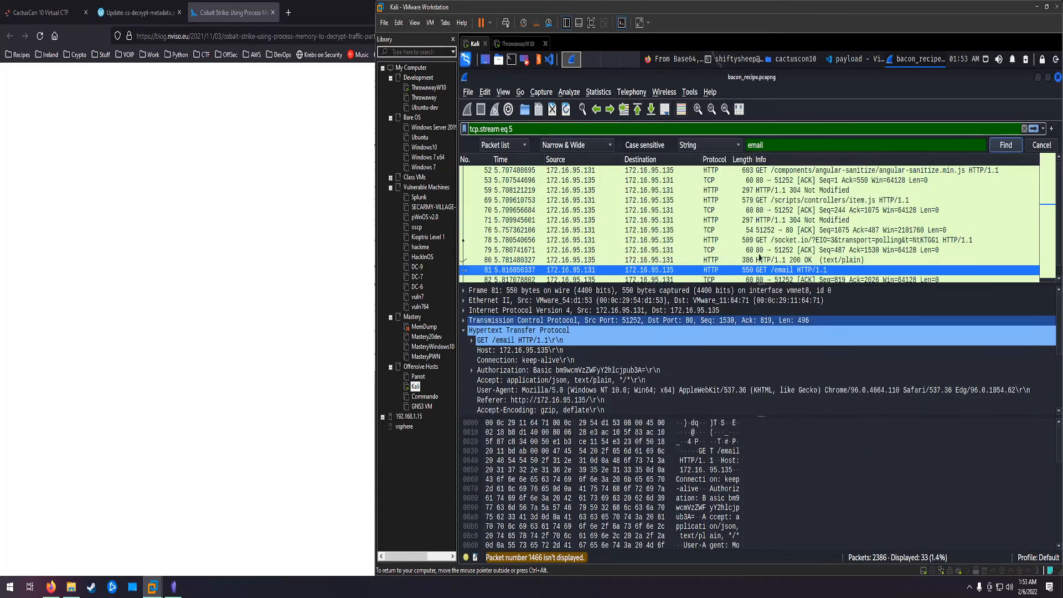
# Step: Clear the tcp.stream eq 5 display filter and find the first packet whose packet list text contains all.js
pyautogui.click(1026, 129)
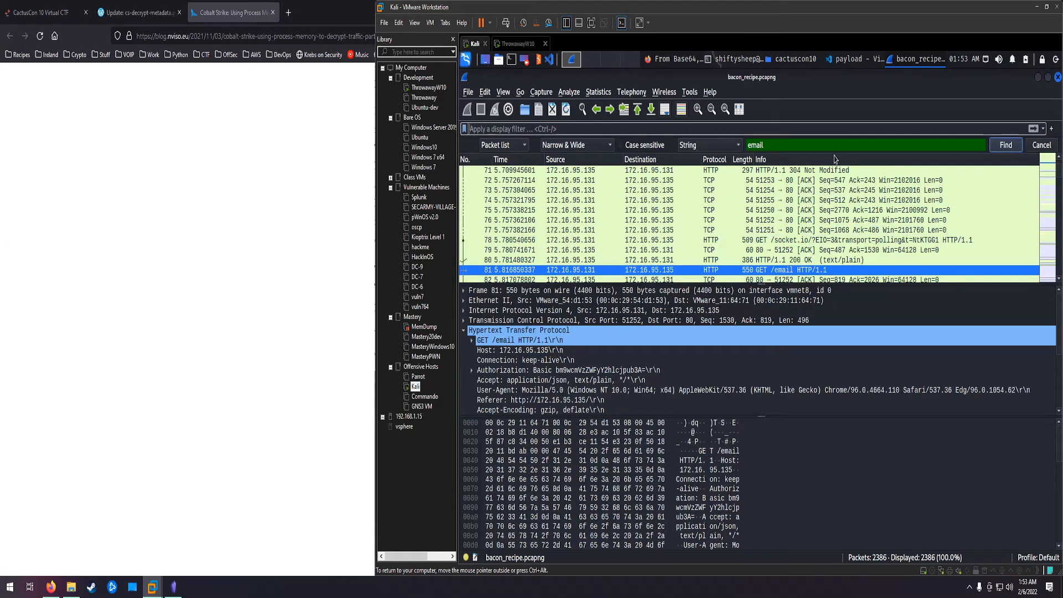
pyautogui.moveTo(768, 146); pyautogui.dragTo(717, 146)
pyautogui.write('all.js')
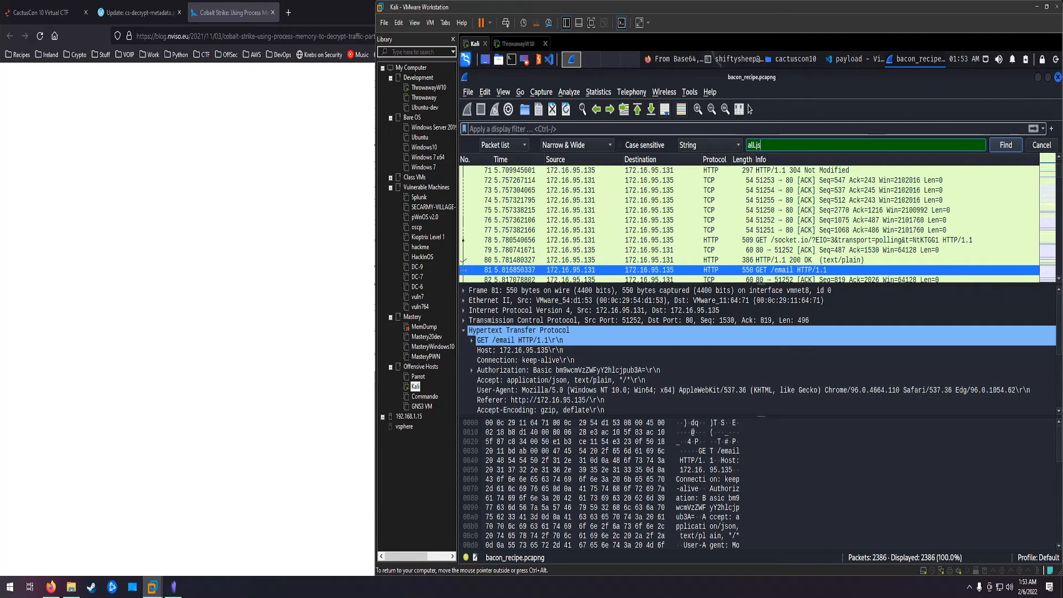
pyautogui.press('Return')
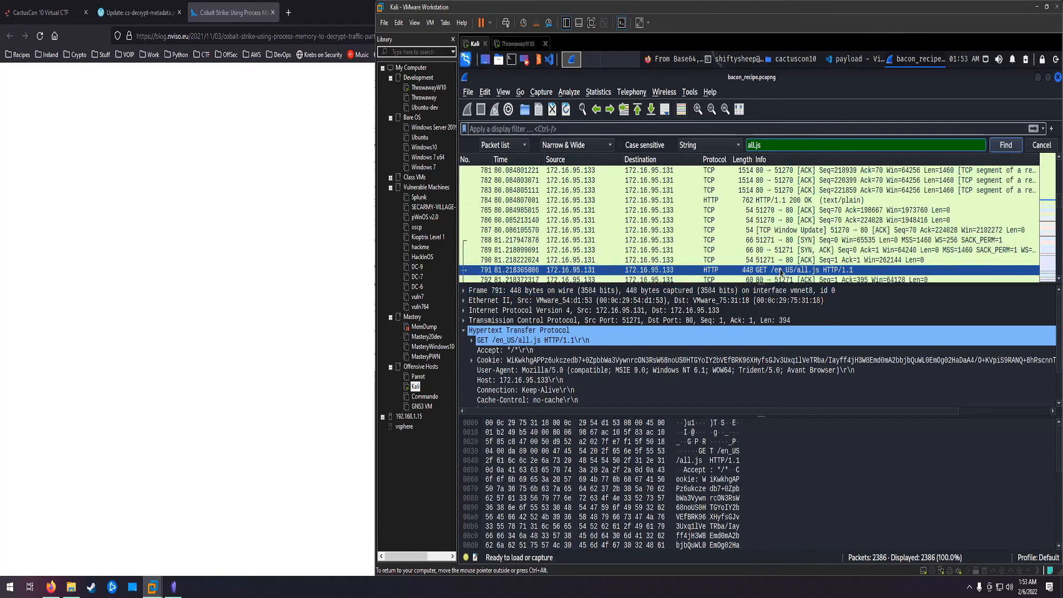
# Step: Copy the value of the Cookie header from the GET /en_US/all.js request in packet 791
pyautogui.click(521, 360)
pyautogui.click(520, 360)
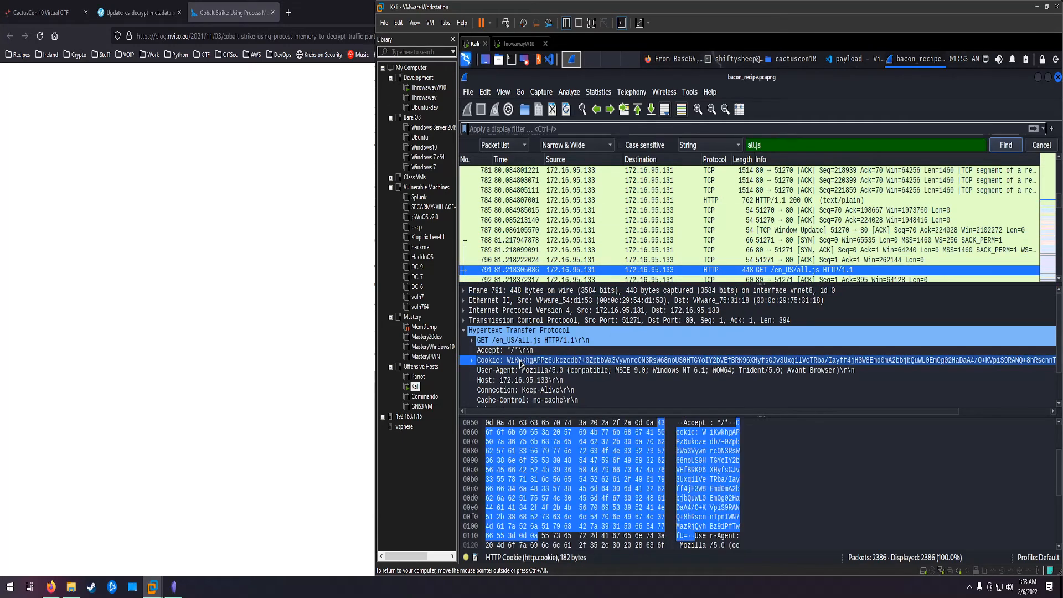
pyautogui.rightClick(536, 361)
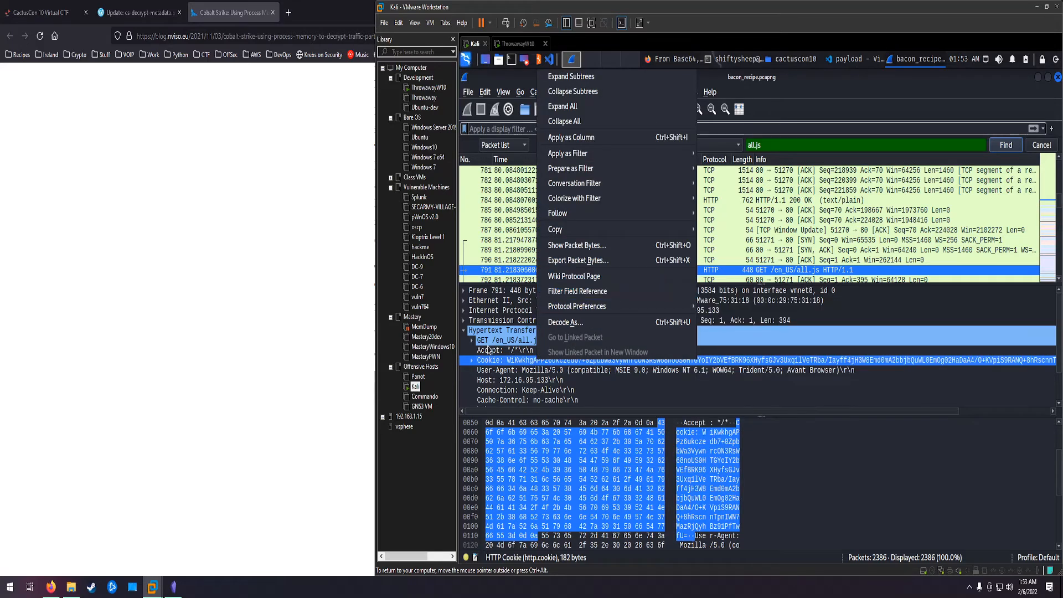
pyautogui.click(503, 366)
pyautogui.rightClick(514, 358)
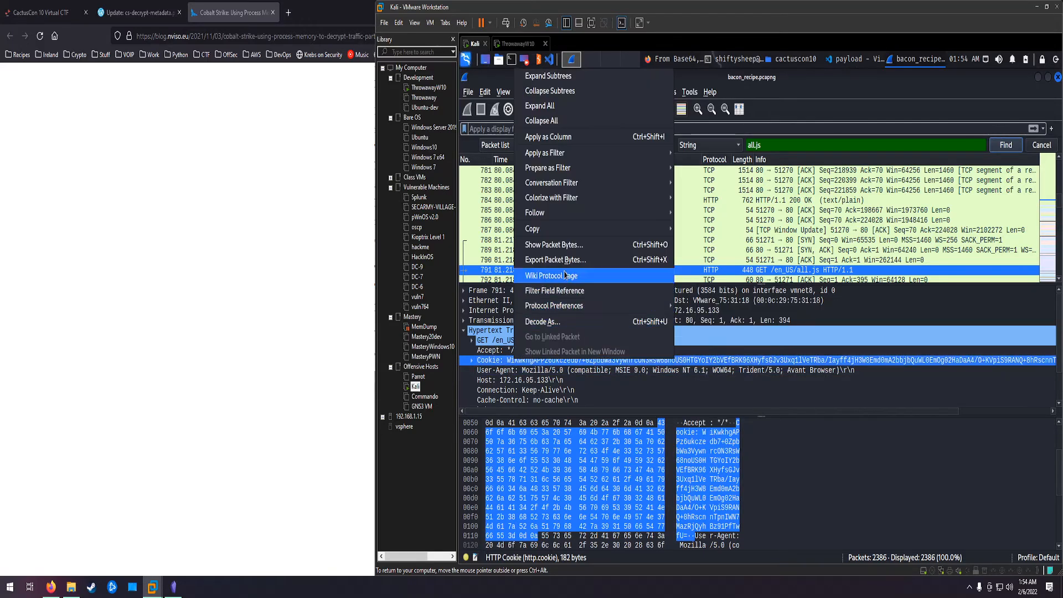
pyautogui.moveTo(637, 229)
pyautogui.click(696, 291)
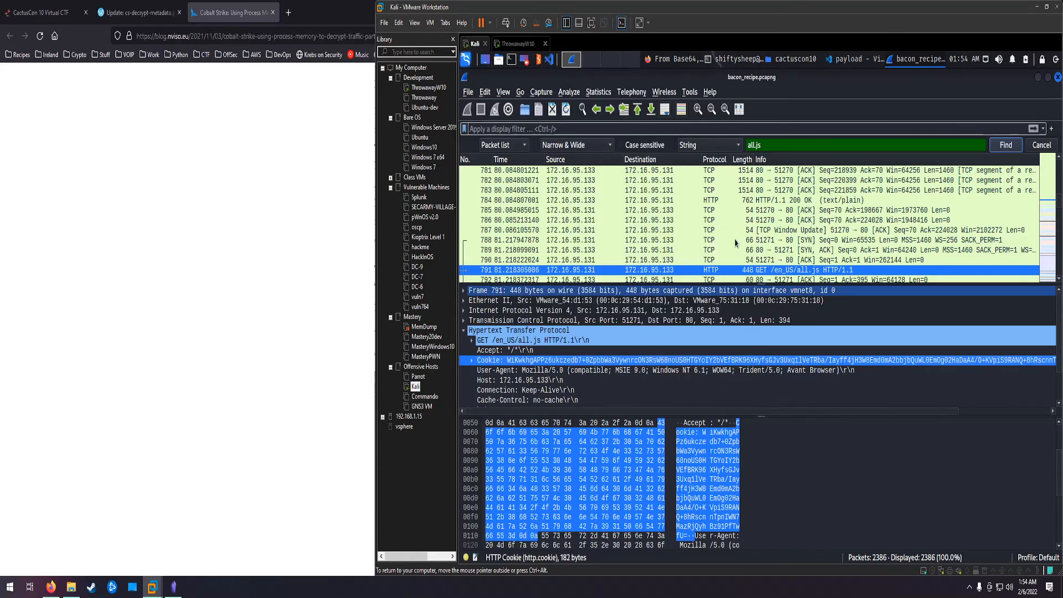
# Step: Run python3 /opt/cs_tools/cs-decrypt-metadata.py on the copied cookie value in the Kali terminal and select the raw key in the output
pyautogui.hotkey('alt', 'Tab')
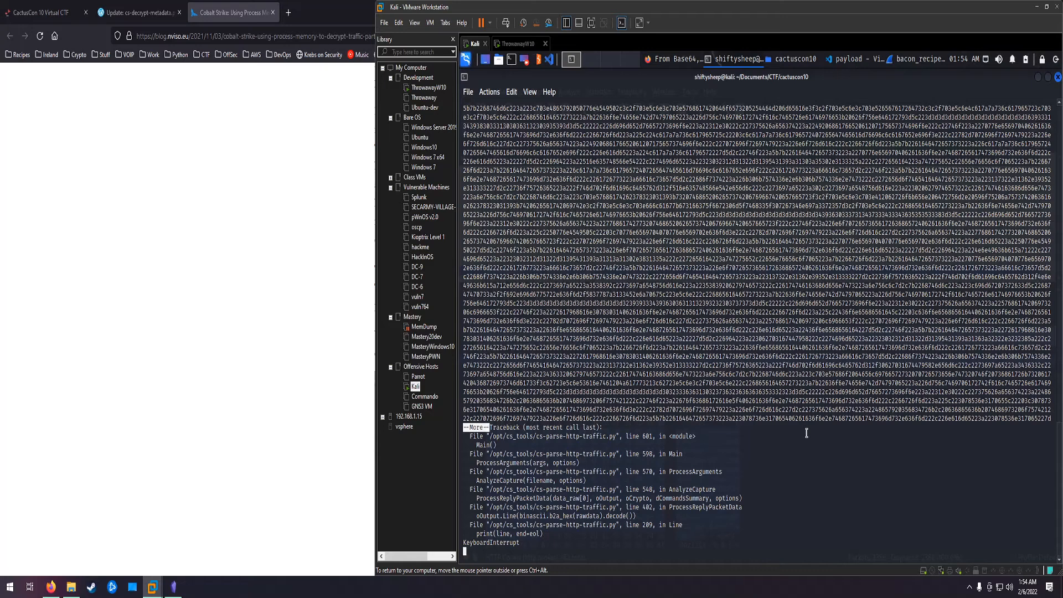
pyautogui.press('Return')
pyautogui.press('Up')
pyautogui.press('Up')
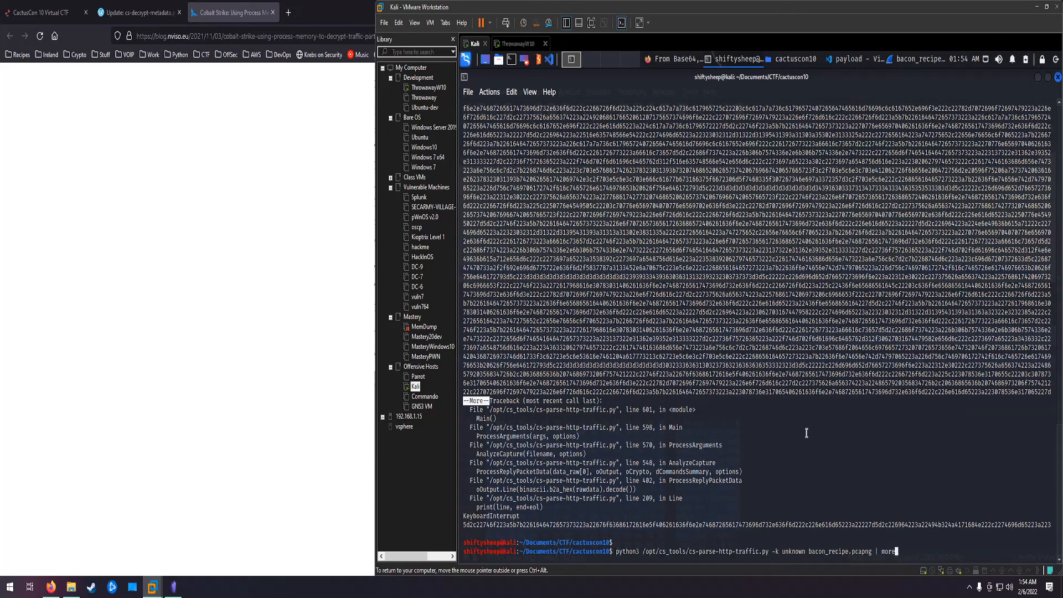
pyautogui.press('BackSpace')
pyautogui.press('BackSpace')
pyautogui.press('BackSpace')
pyautogui.press('BackSpace')
pyautogui.press('BackSpace')
pyautogui.press('BackSpace')
pyautogui.press('BackSpace')
pyautogui.press('BackSpace')
pyautogui.press('BackSpace')
pyautogui.press('BackSpace')
pyautogui.press('BackSpace')
pyautogui.press('BackSpace')
pyautogui.press('BackSpace')
pyautogui.press('BackSpace')
pyautogui.press('BackSpace')
pyautogui.press('BackSpace')
pyautogui.press('BackSpace')
pyautogui.press('BackSpace')
pyautogui.press('BackSpace')
pyautogui.press('BackSpace')
pyautogui.press('BackSpace')
pyautogui.press('BackSpace')
pyautogui.press('BackSpace')
pyautogui.press('BackSpace')
pyautogui.press('BackSpace')
pyautogui.press('BackSpace')
pyautogui.press('BackSpace')
pyautogui.press('BackSpace')
pyautogui.press('BackSpace')
pyautogui.press('BackSpace')
pyautogui.press('BackSpace')
pyautogui.press('BackSpace')
pyautogui.press('BackSpace')
pyautogui.press('BackSpace')
pyautogui.press('BackSpace')
pyautogui.press('BackSpace')
pyautogui.press('BackSpace')
pyautogui.press('BackSpace')
pyautogui.press('BackSpace')
pyautogui.press('BackSpace')
pyautogui.write('de')
pyautogui.press('Tab')
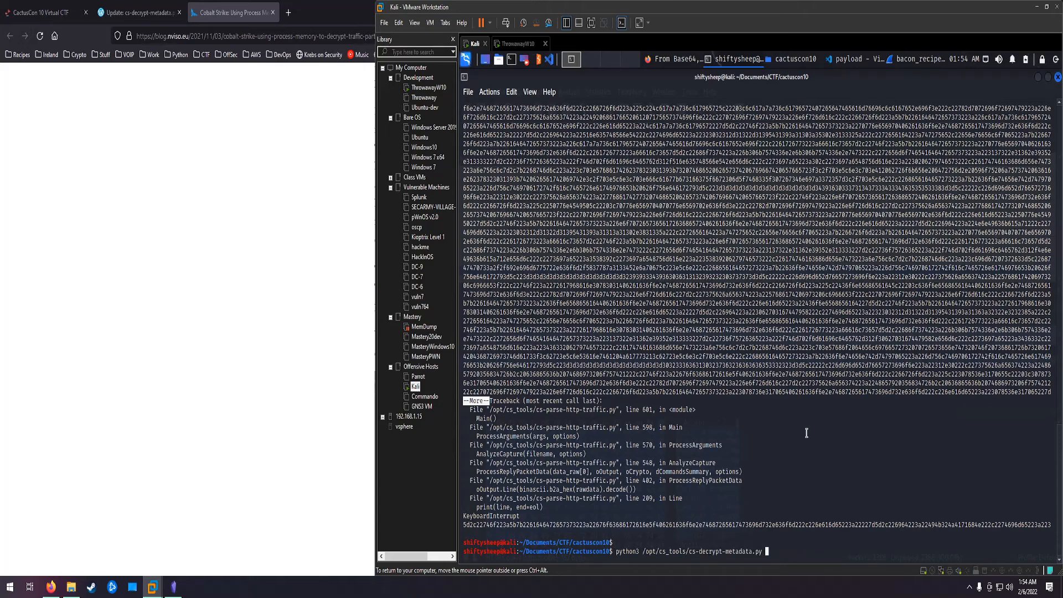
pyautogui.hotkey('ctrl', 'shift', 'v')
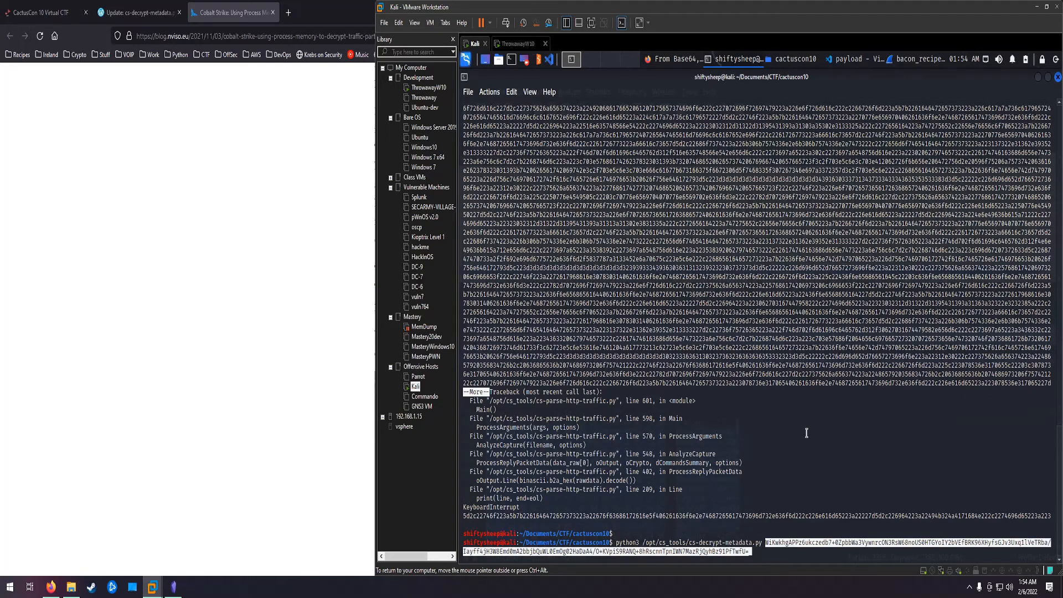
pyautogui.press('Return')
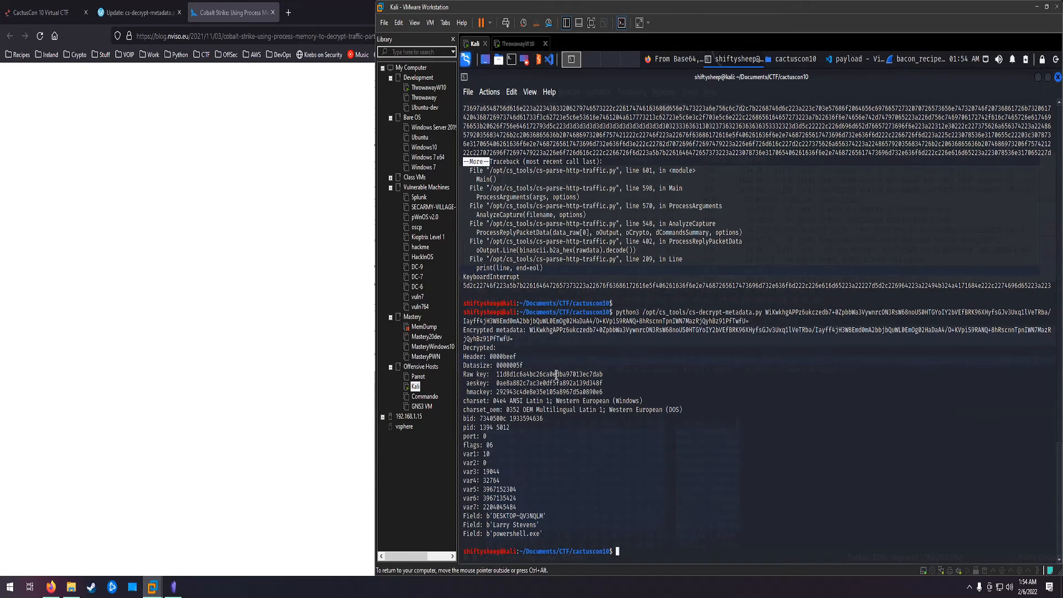
pyautogui.doubleClick(556, 375)
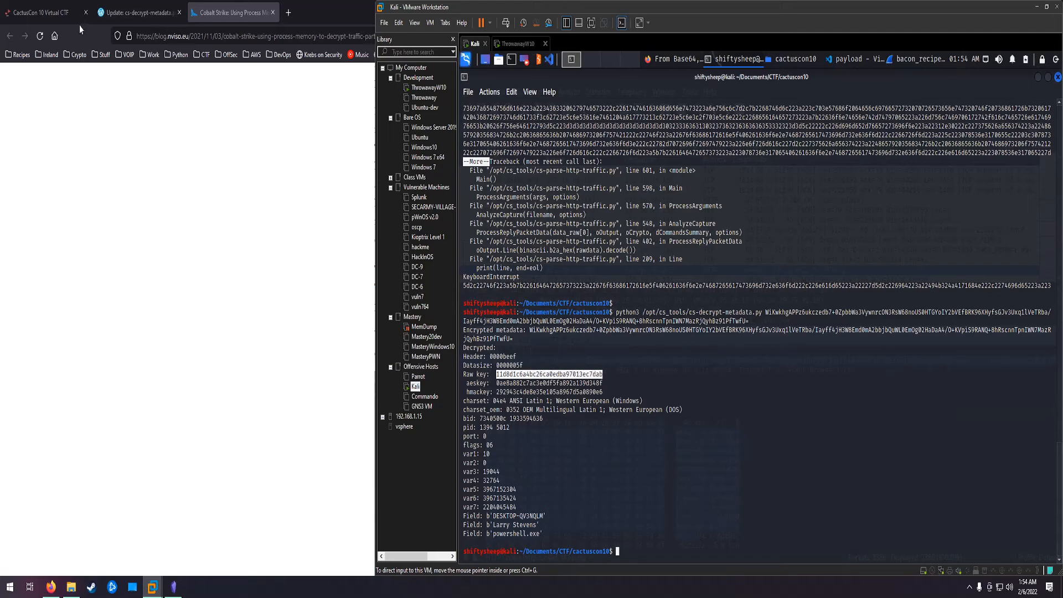
# Step: Open the Bacon Recipe 0x07 note in Obsidian and examine the IP address filter in its saved cs-parse-http-traffic.py command
pyautogui.click(174, 587)
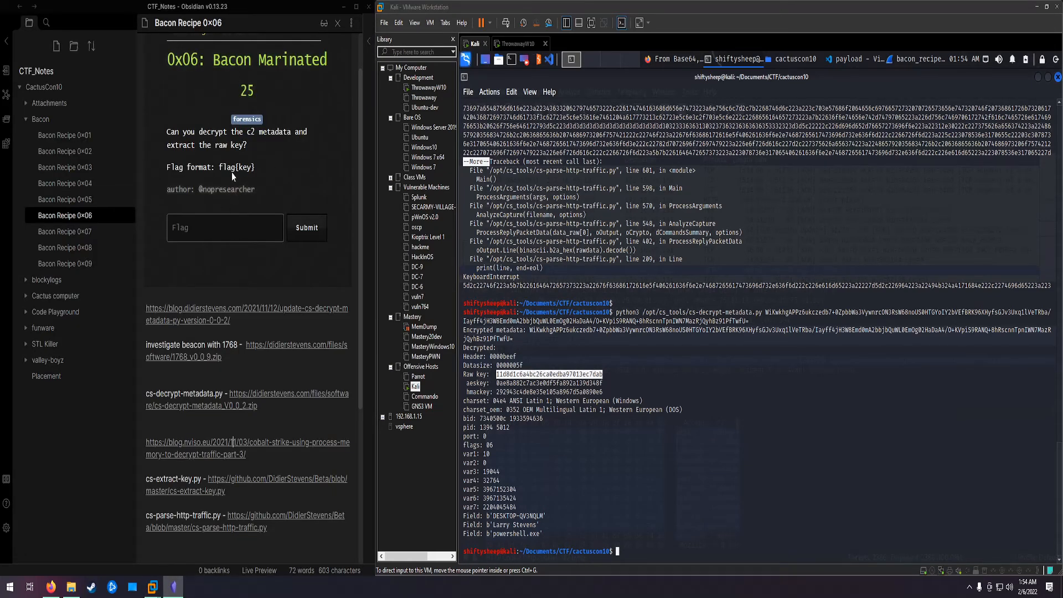
pyautogui.click(87, 231)
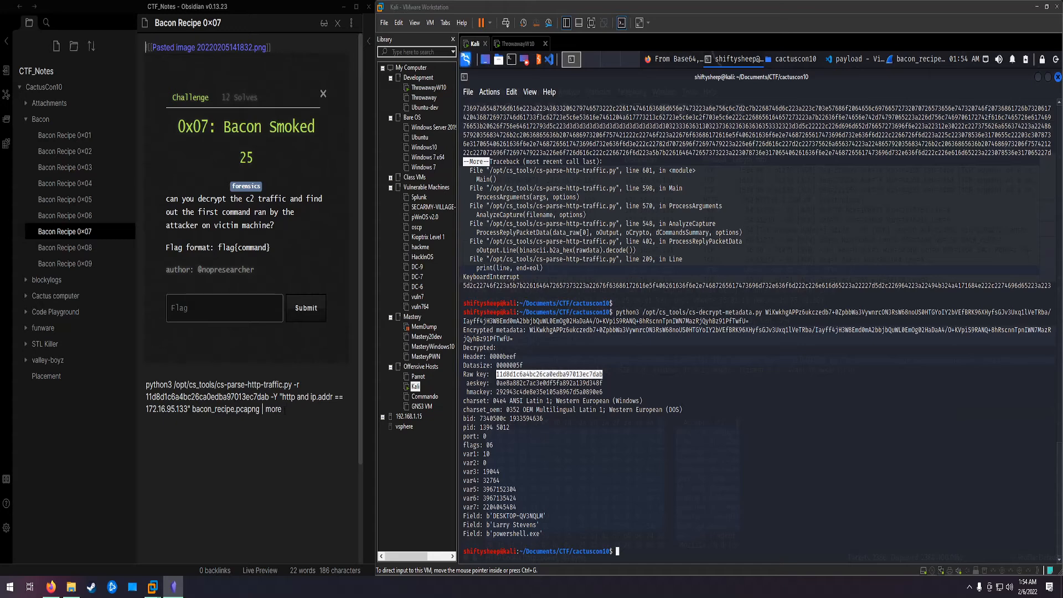
pyautogui.moveTo(281, 397); pyautogui.dragTo(188, 410)
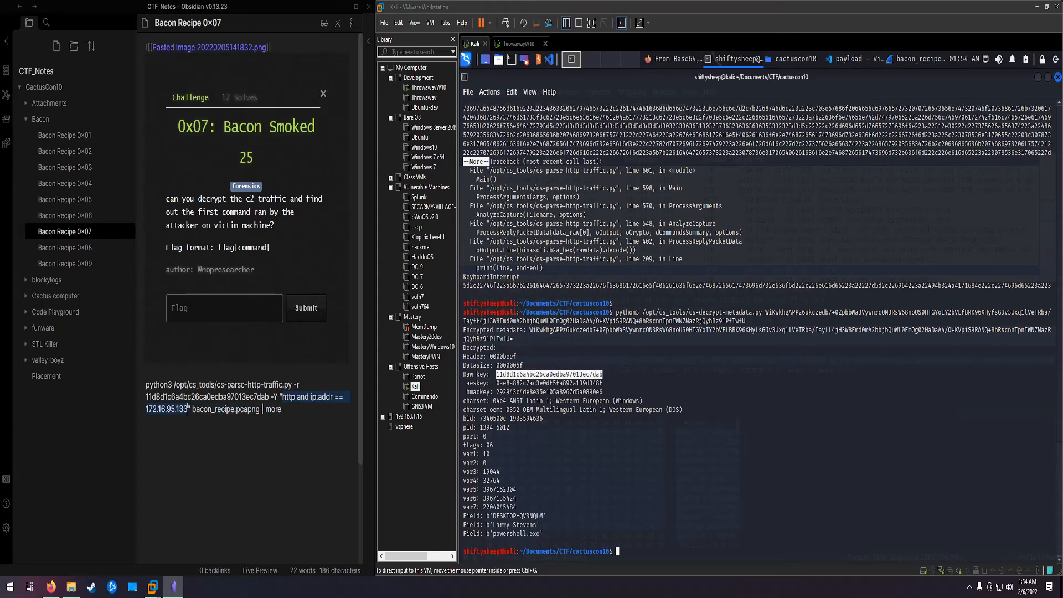
pyautogui.scroll(-1, 187, 412)
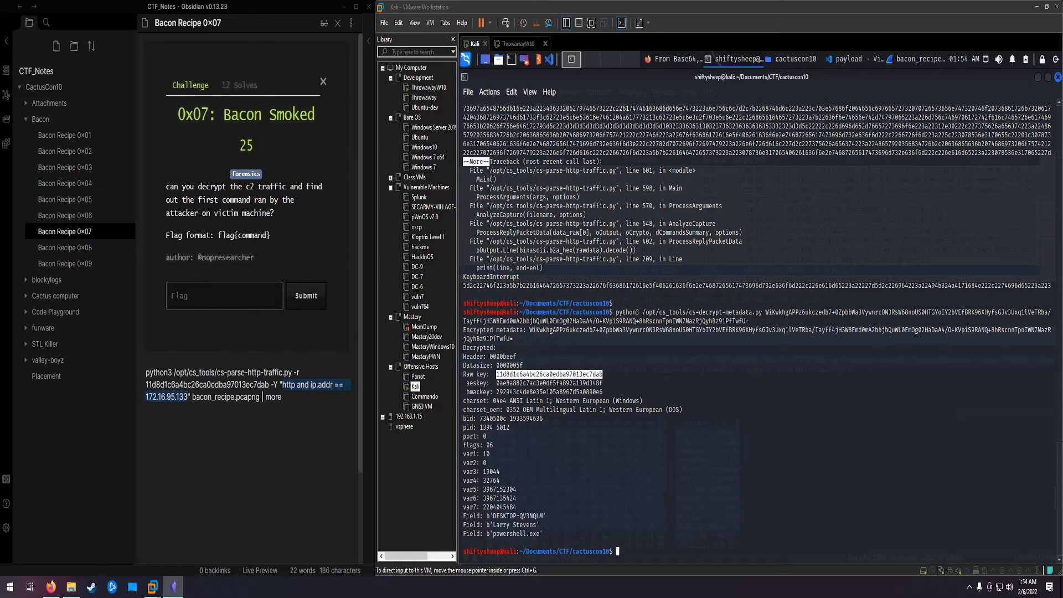
# Step: Run the note's cs-parse-http-traffic.py command with the raw key and filter "http and ip.addr == 172.16.95.133" in Kali, and examine the first decrypted command
pyautogui.click(299, 398)
pyautogui.moveTo(200, 384); pyautogui.dragTo(143, 372)
pyautogui.hotkey('ctrl', 'c')
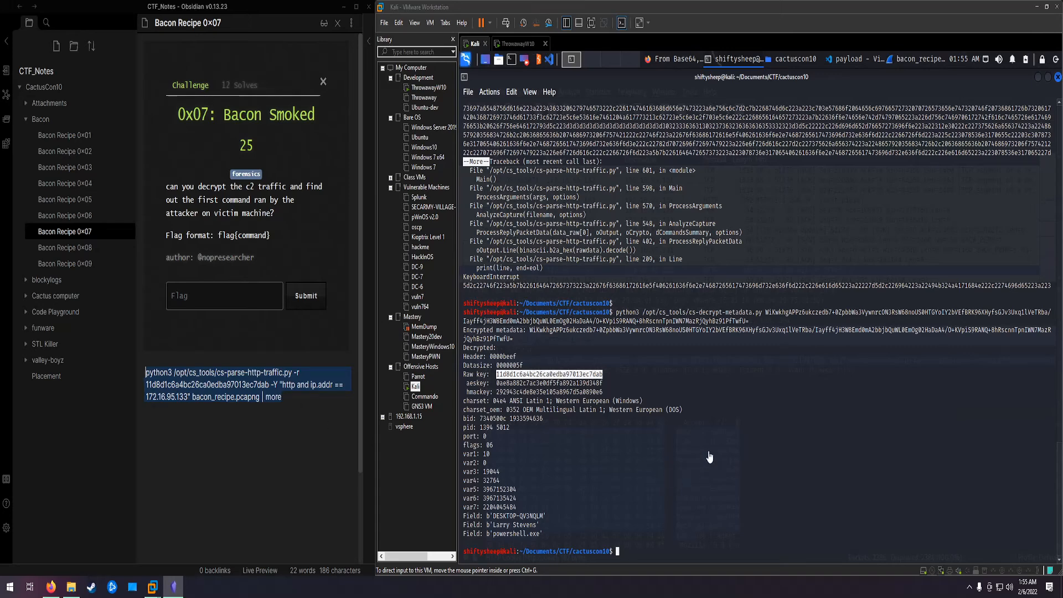
pyautogui.click(707, 505)
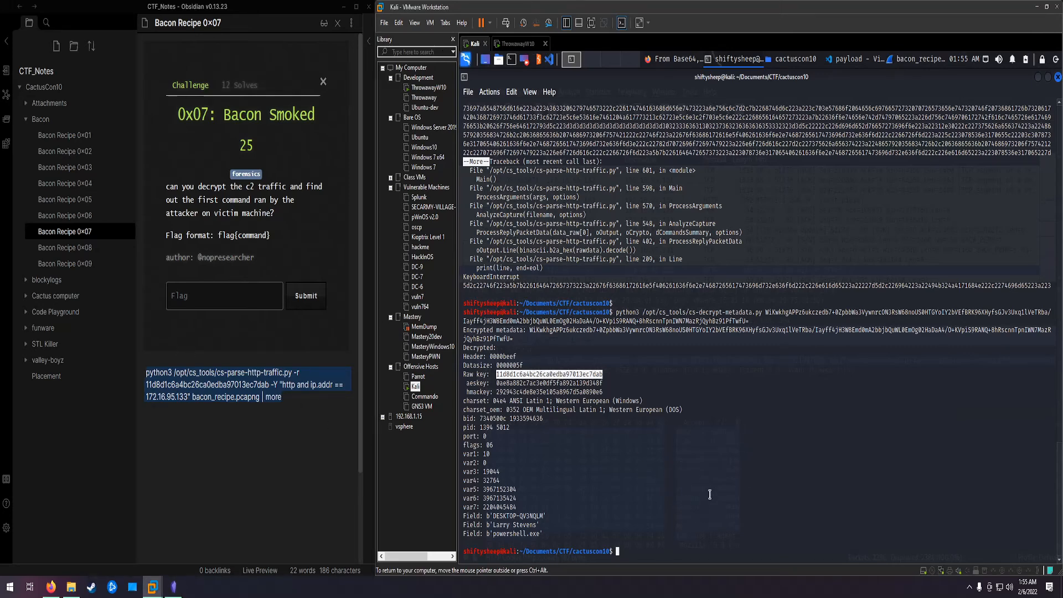
pyautogui.hotkey('ctrl', 'shift', 'v')
pyautogui.press('Return')
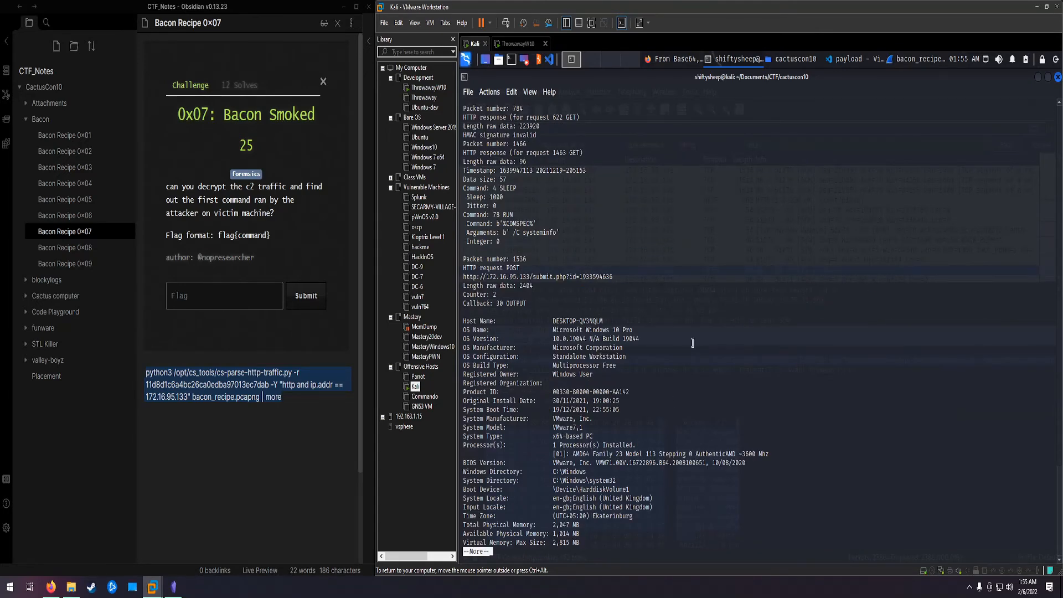
pyautogui.scroll(3, 697, 347)
pyautogui.scroll(-3, 703, 353)
pyautogui.scroll(3, 675, 321)
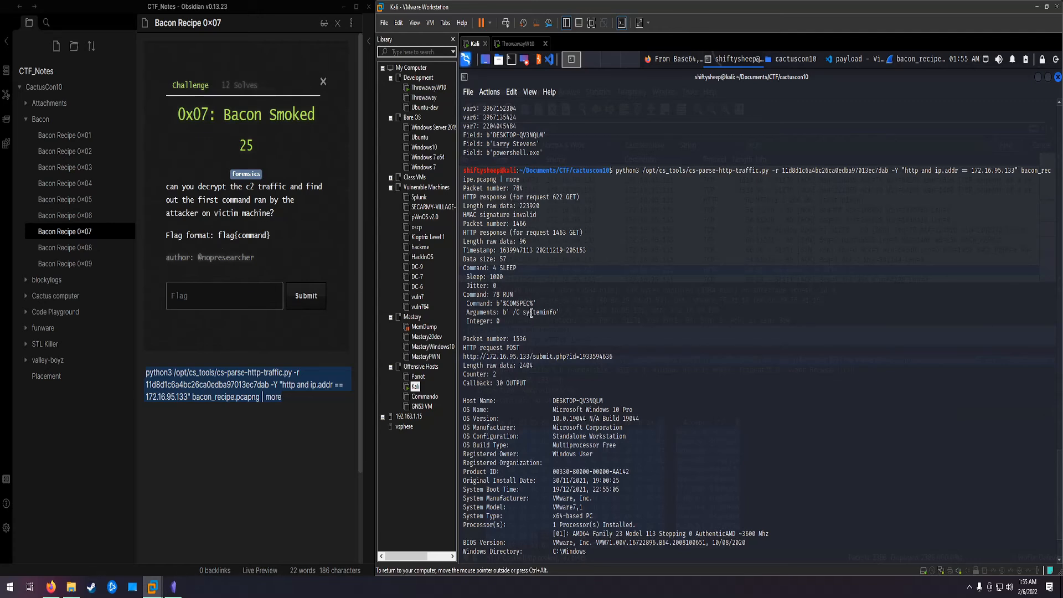
# Step: Select systeminfo in the arguments of the first decrypted RUN command, and open the Bacon Recipe 0x08 note in Obsidian
pyautogui.moveTo(523, 312); pyautogui.dragTo(556, 313)
pyautogui.click(223, 308)
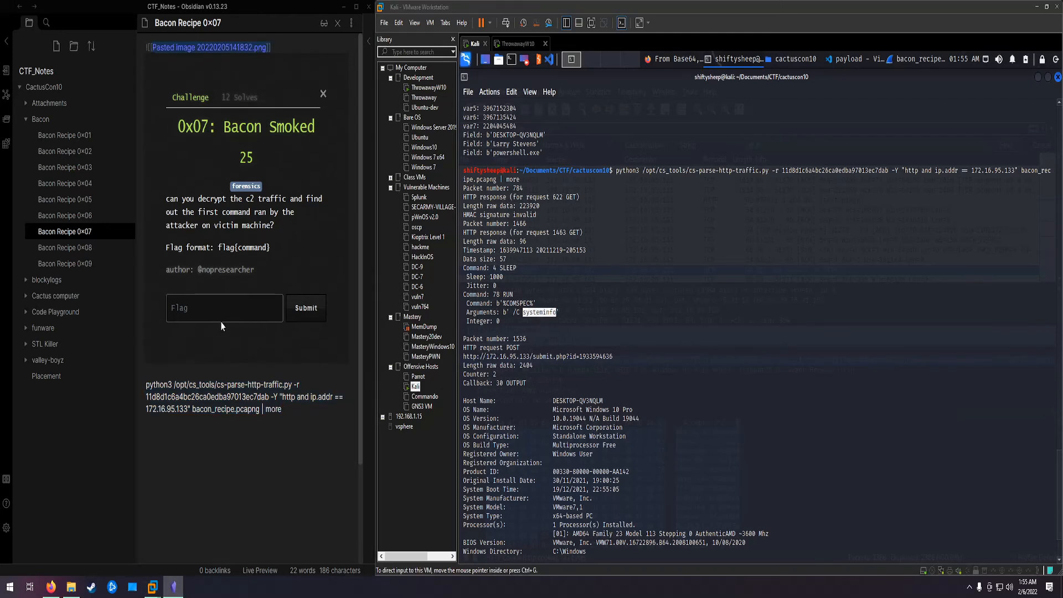
pyautogui.click(89, 249)
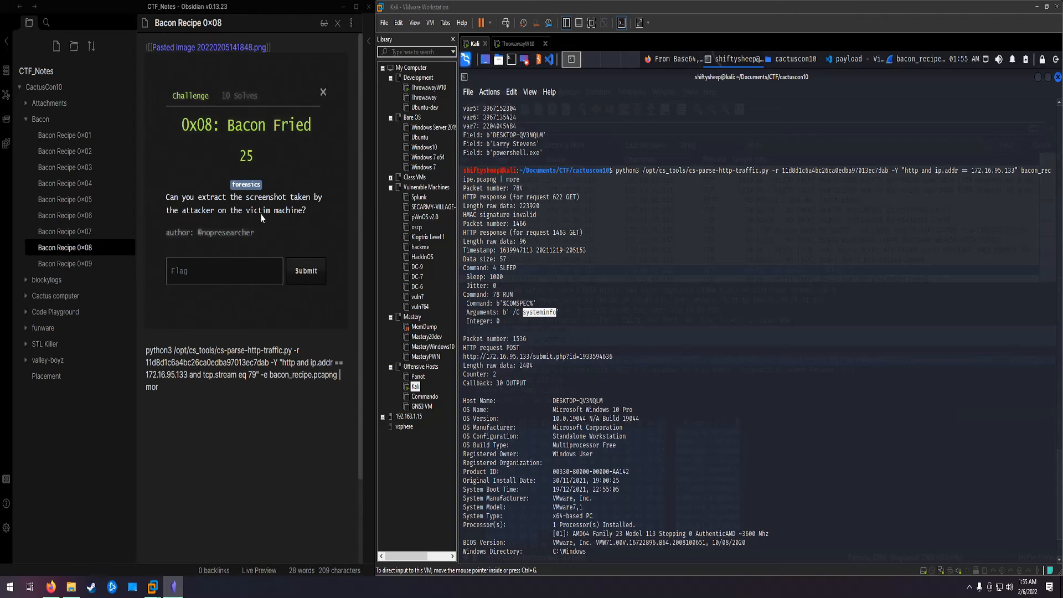
# Step: Page through the rest of the decrypted traffic in the Kali terminal and select the packet number of the OUTPUT_SCREENSHOT callback
pyautogui.click(664, 369)
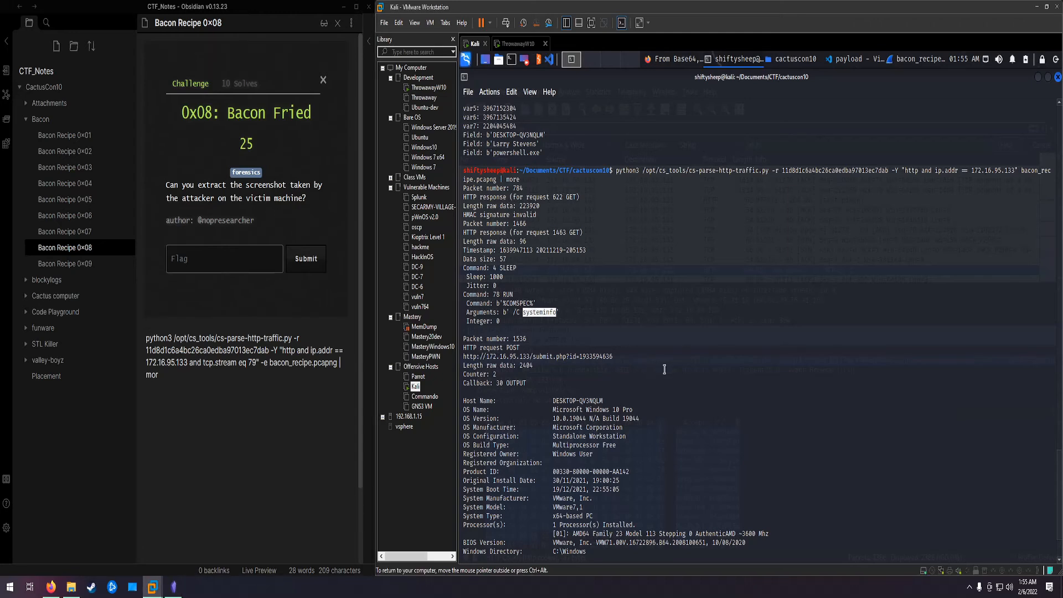
pyautogui.press('Return')
pyautogui.press('Return')
pyautogui.press('Return')
pyautogui.press('Return')
pyautogui.press('Return')
pyautogui.press('Return')
pyautogui.press('Return')
pyautogui.press('Return')
pyautogui.press('Return')
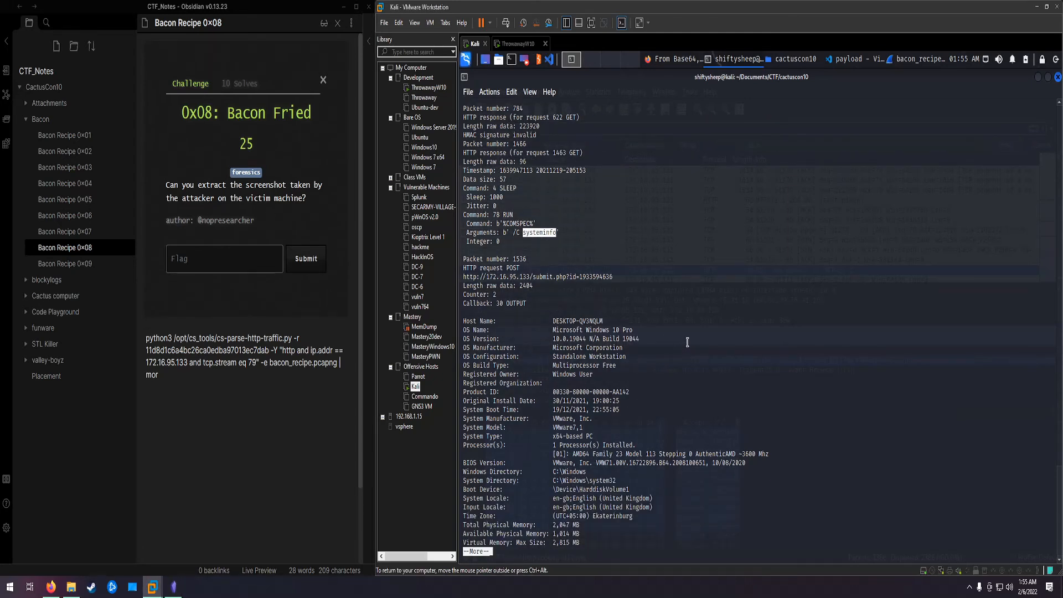
pyautogui.press('space')
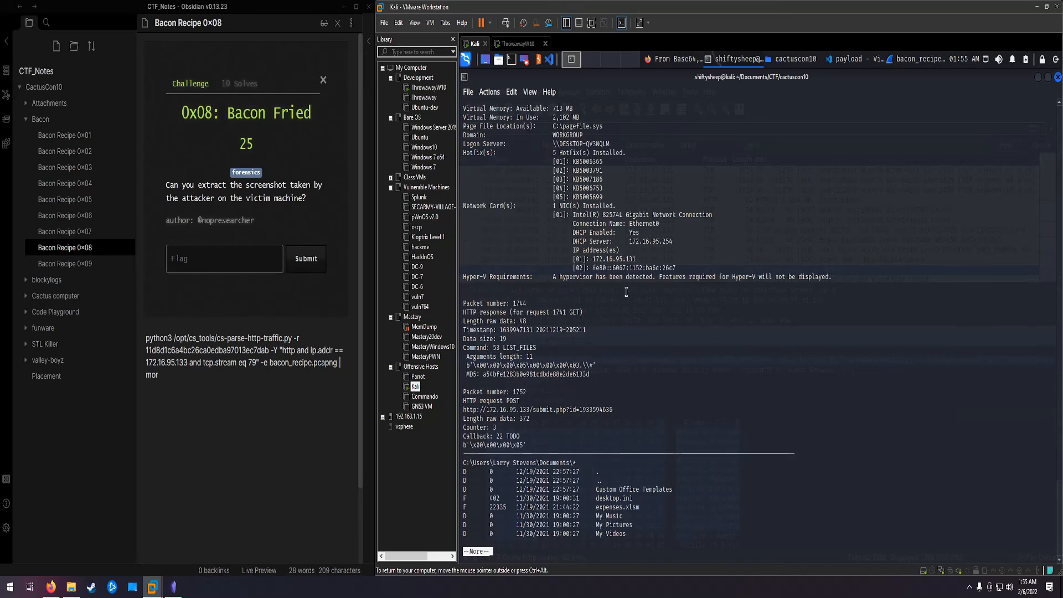
pyautogui.scroll(7, 653, 344)
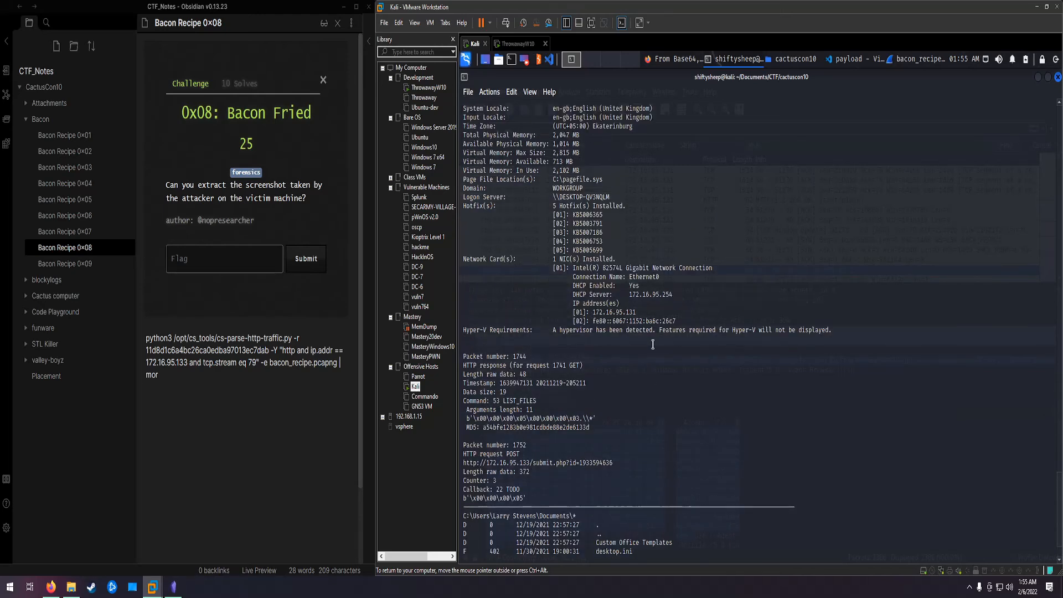
pyautogui.scroll(-7, 580, 245)
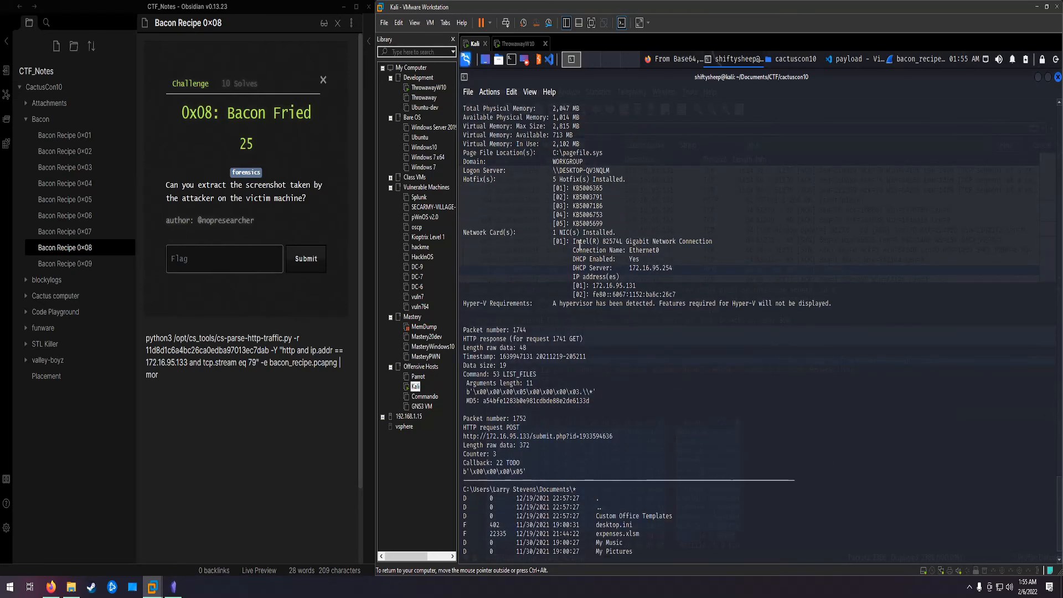
pyautogui.press('space')
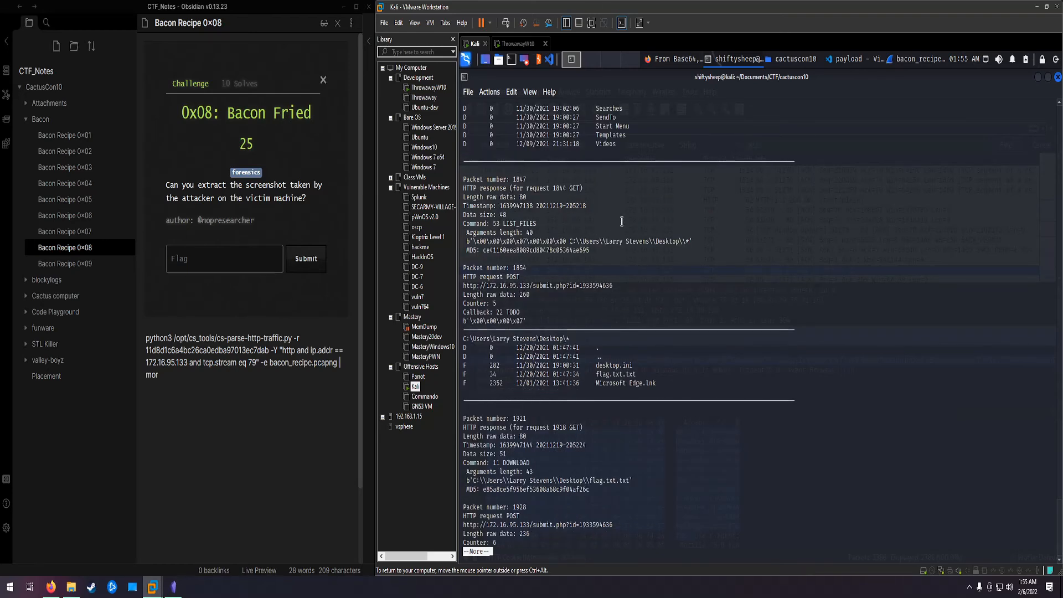
pyautogui.scroll(2, 614, 194)
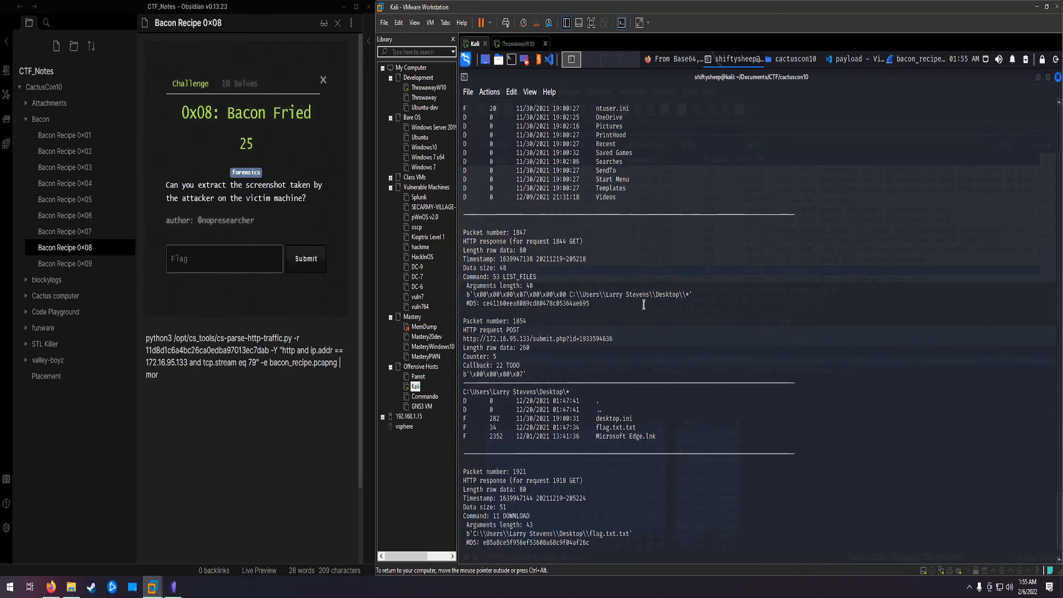
pyautogui.scroll(-2, 644, 310)
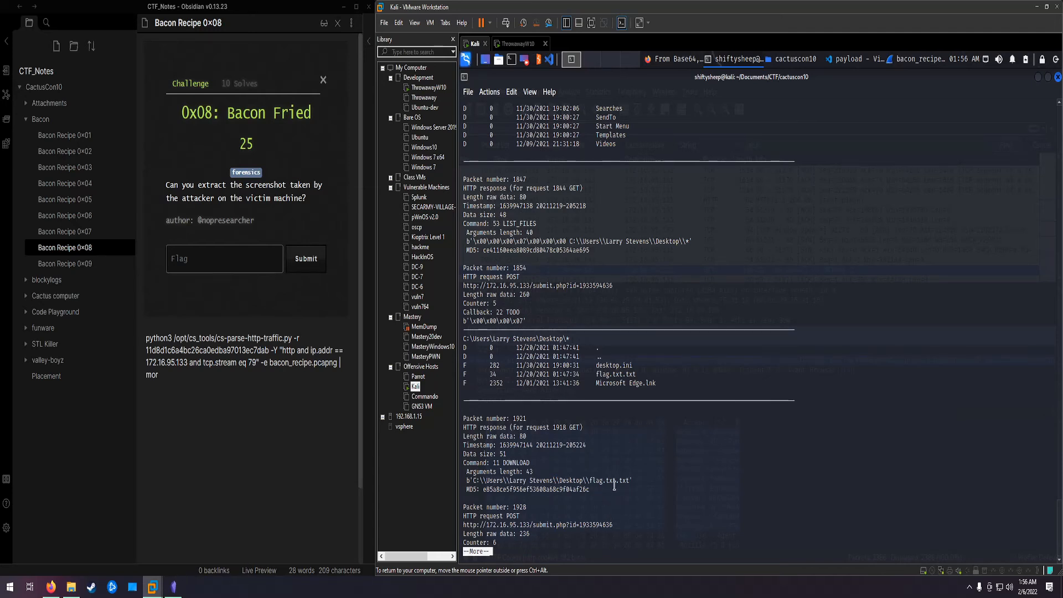
pyautogui.press('space')
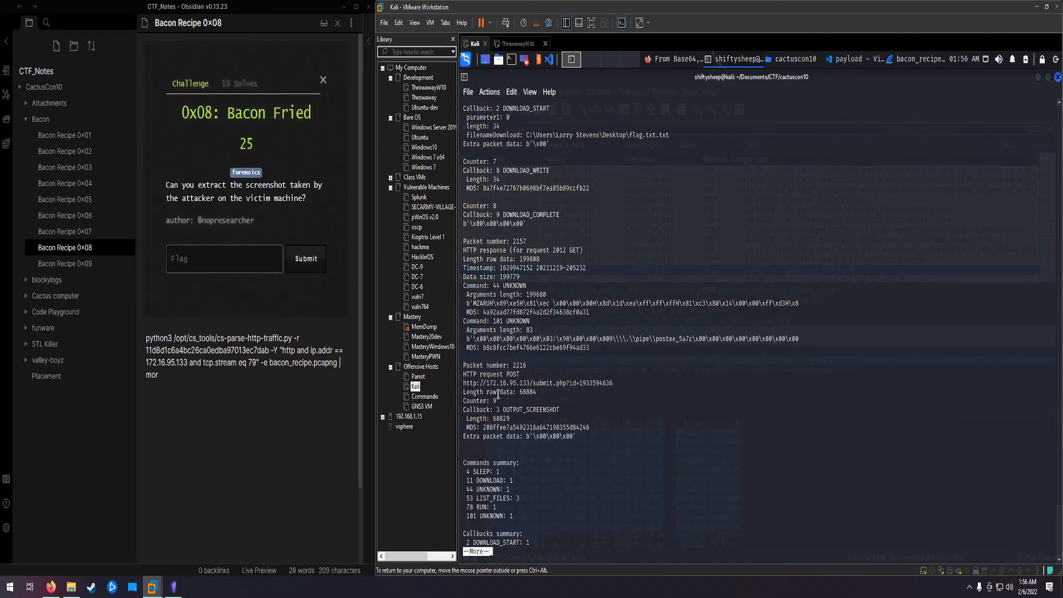
pyautogui.moveTo(514, 367); pyautogui.dragTo(528, 368)
# Step: Find POST packet 2216 of bacon_recipe.pcapng in Wireshark and follow its TCP stream
pyautogui.click(909, 63)
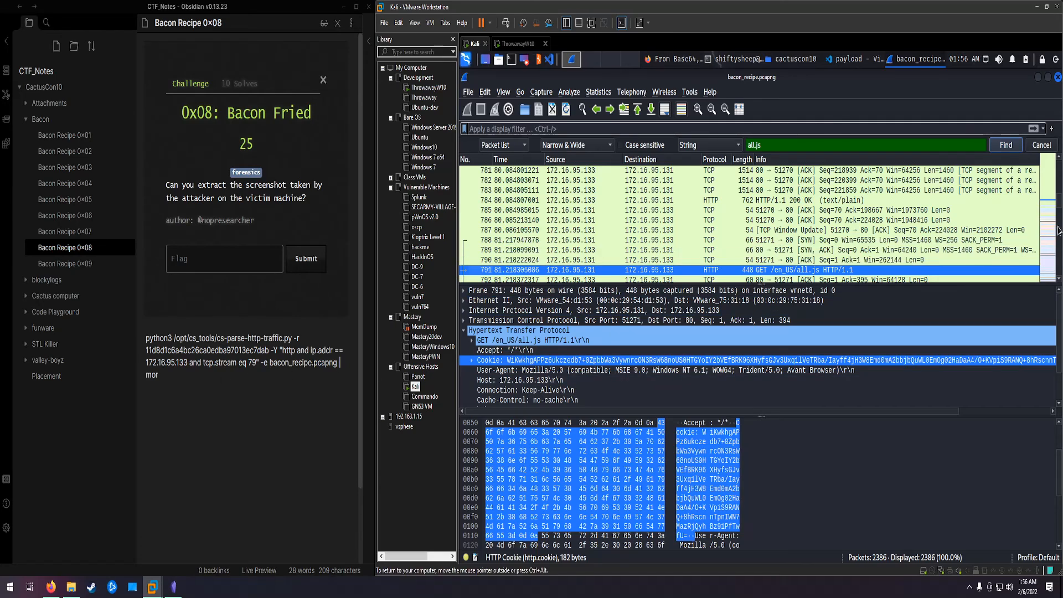
pyautogui.moveTo(1059, 205); pyautogui.dragTo(1059, 270)
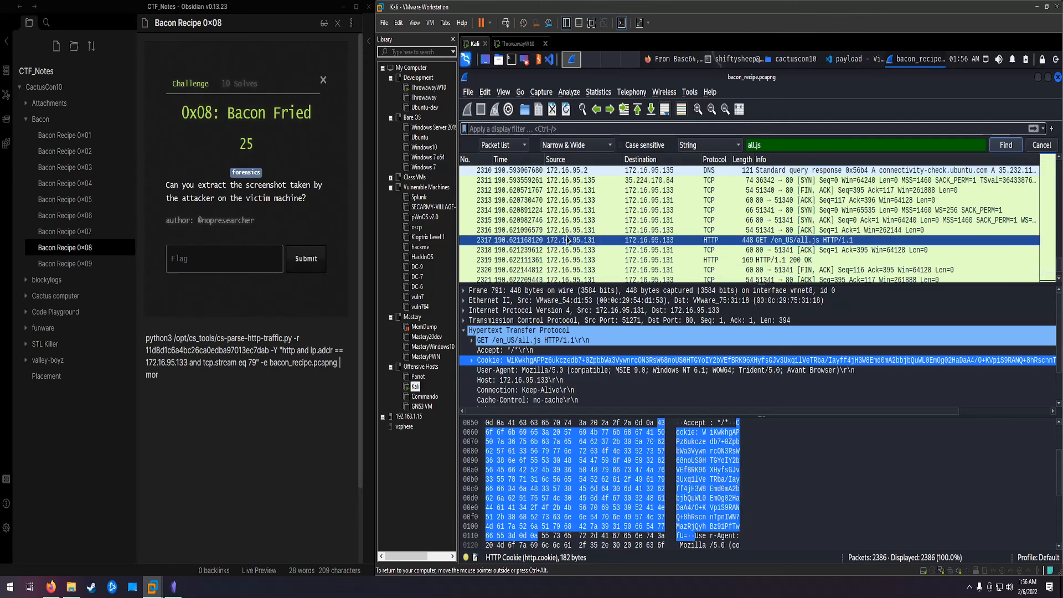
pyautogui.scroll(5, 515, 232)
pyautogui.scroll(5, 515, 232)
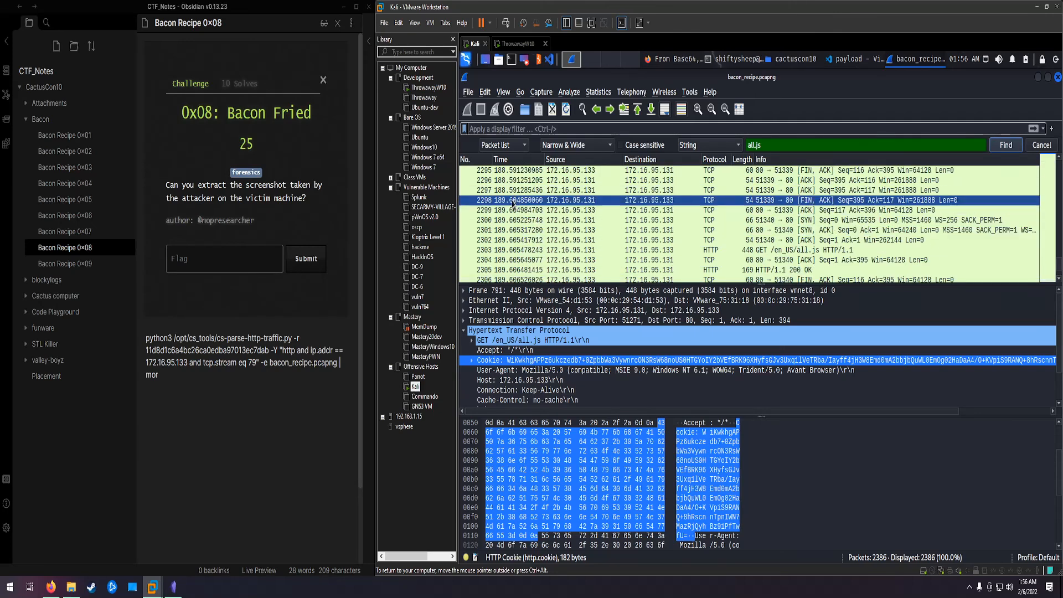
pyautogui.scroll(20, 506, 204)
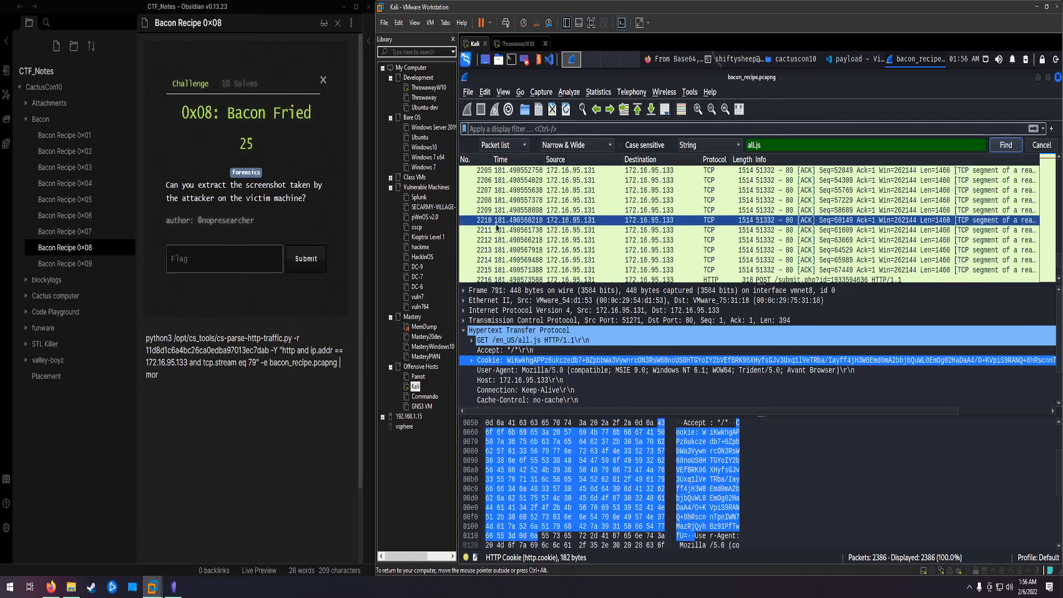
pyautogui.click(496, 280)
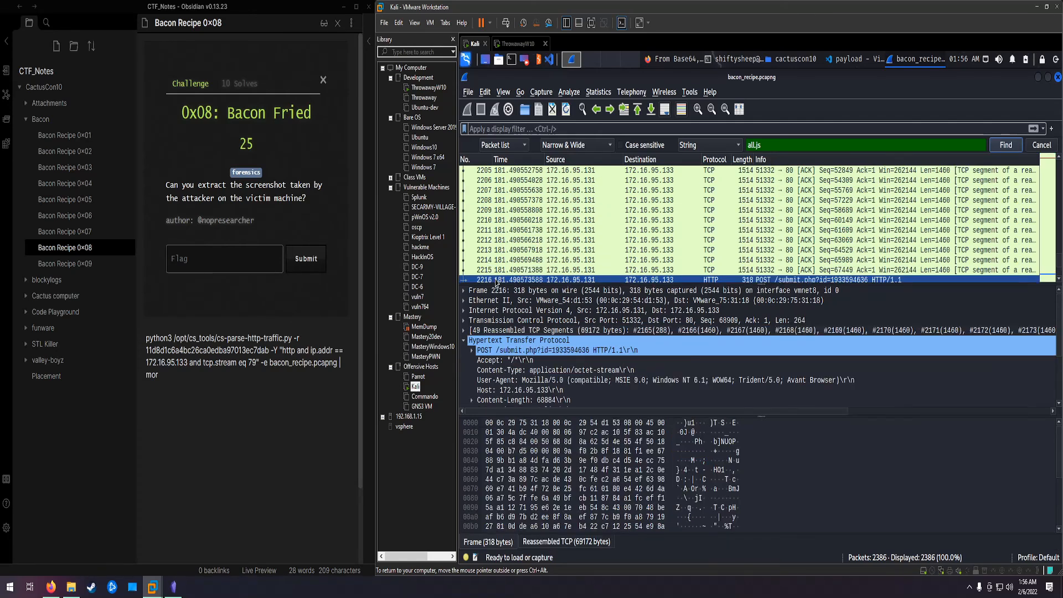
pyautogui.rightClick(496, 281)
pyautogui.moveTo(548, 457)
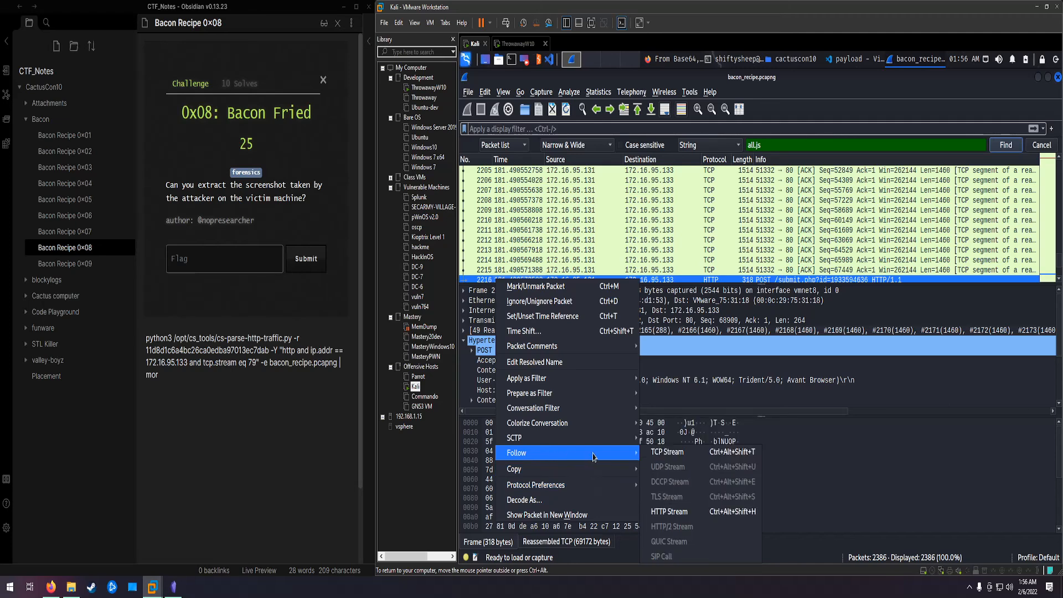
pyautogui.click(662, 452)
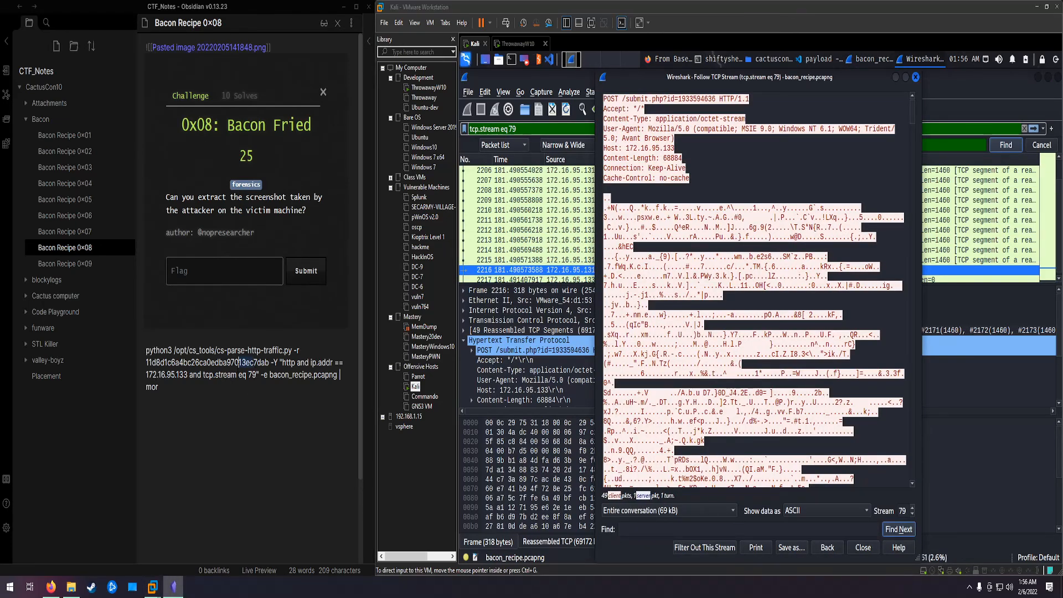
# Step: Run the 0x08 note's cs-parse-http-traffic.py command in Kali with the raw key, filter "http and ip.addr == 172.16.95.133 and tcp.stream eq 79" and -e, piped to more
pyautogui.moveTo(224, 363); pyautogui.dragTo(136, 343)
pyautogui.hotkey('ctrl', 'c')
pyautogui.click(211, 380)
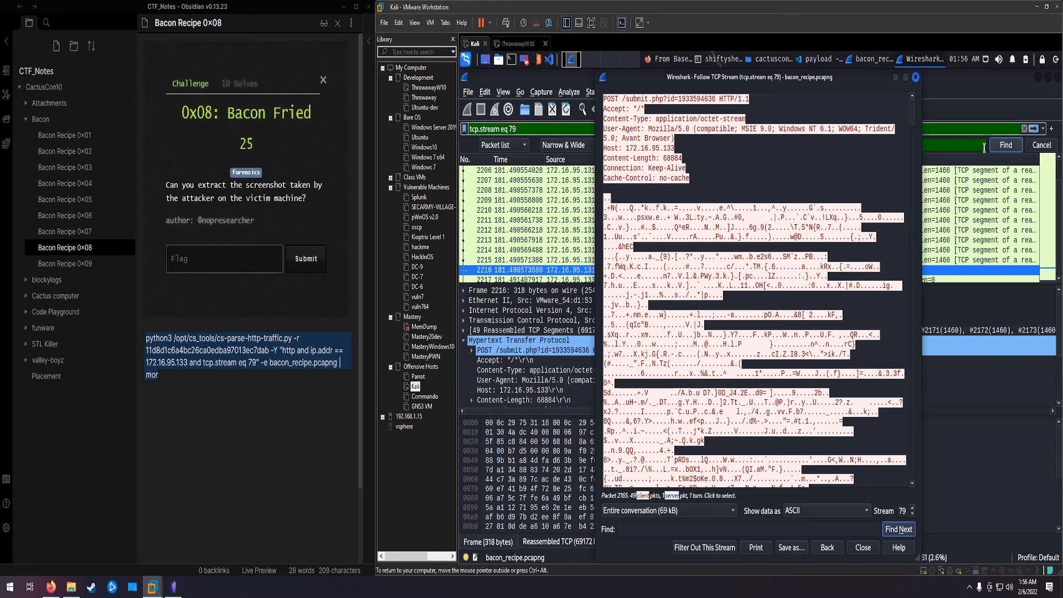
pyautogui.click(915, 77)
pyautogui.click(731, 58)
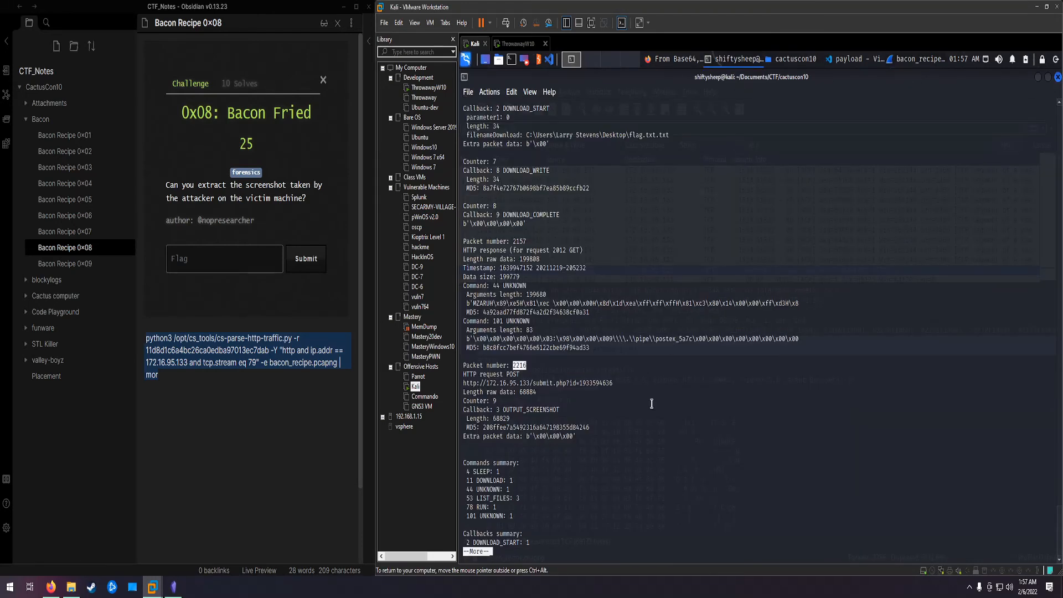
pyautogui.click(635, 519)
pyautogui.press('q')
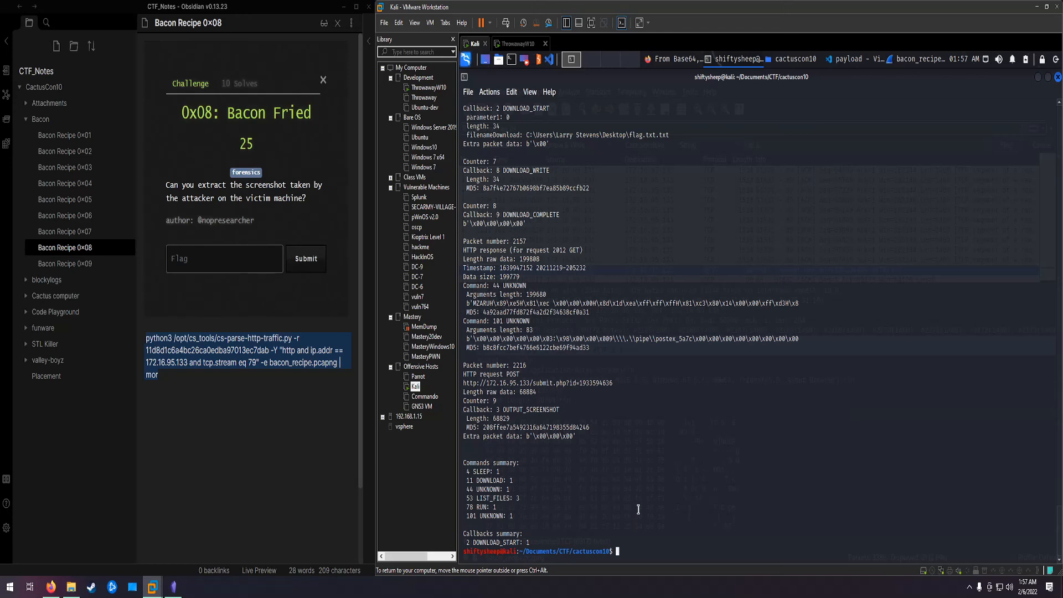
pyautogui.hotkey('ctrl', 'shift', 'v')
pyautogui.press('Left')
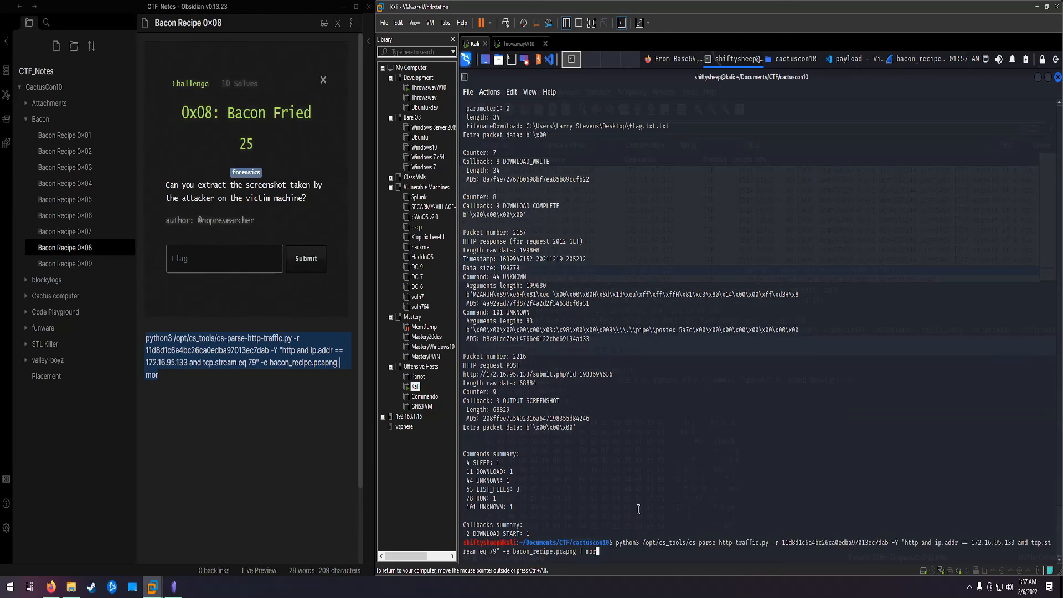
pyautogui.write('e')
pyautogui.press('Return')
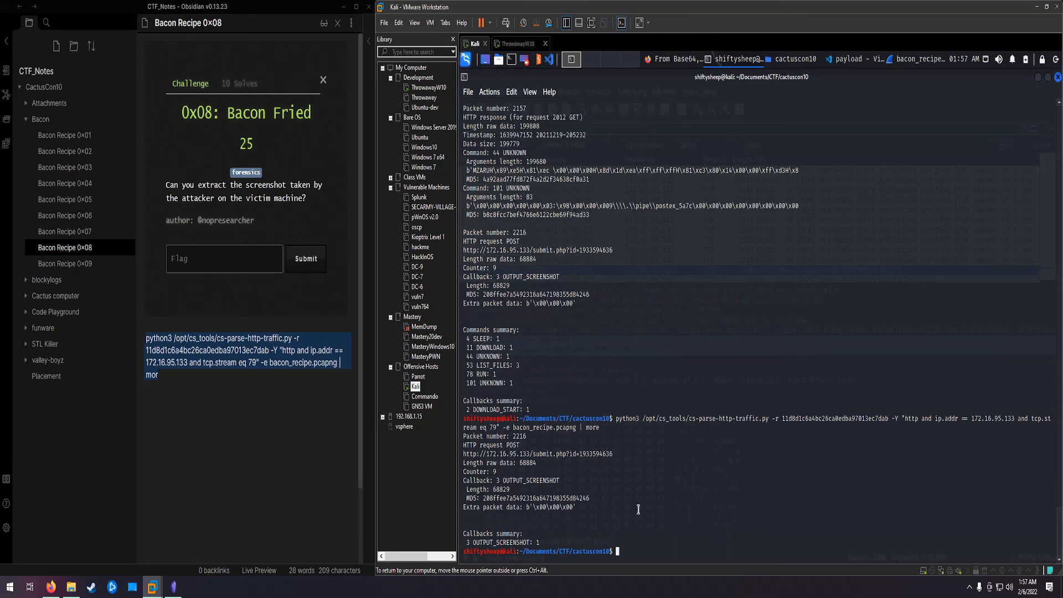
# Step: List the cactuscon10 folder with ls -la and check the type of the extracted payload .vir file with the file command
pyautogui.write('ls -la')
pyautogui.press('Return')
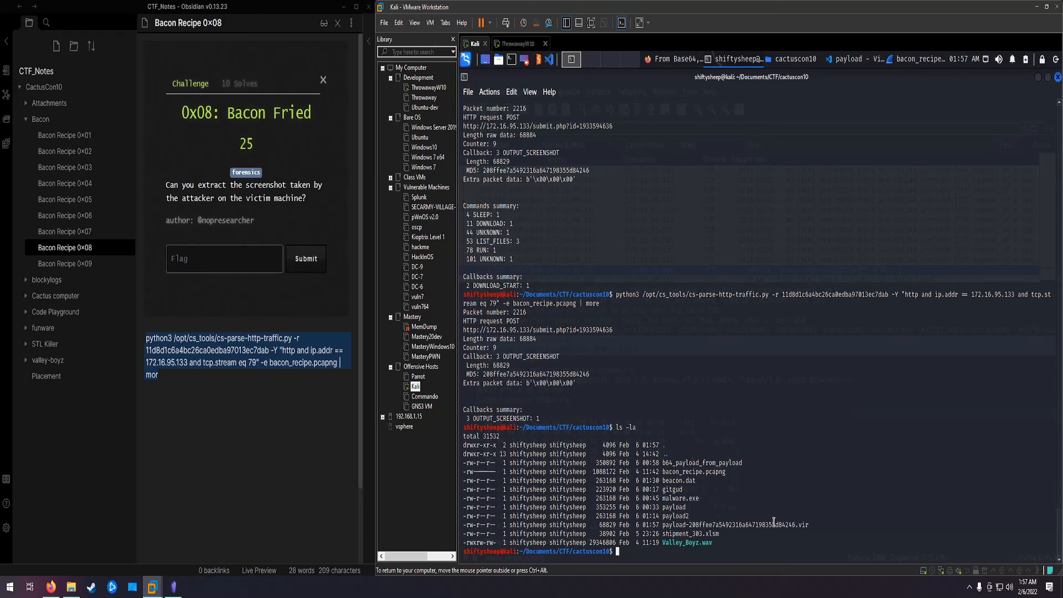
pyautogui.moveTo(667, 526); pyautogui.dragTo(731, 519)
pyautogui.click(664, 525)
pyautogui.moveTo(664, 525); pyautogui.dragTo(806, 526)
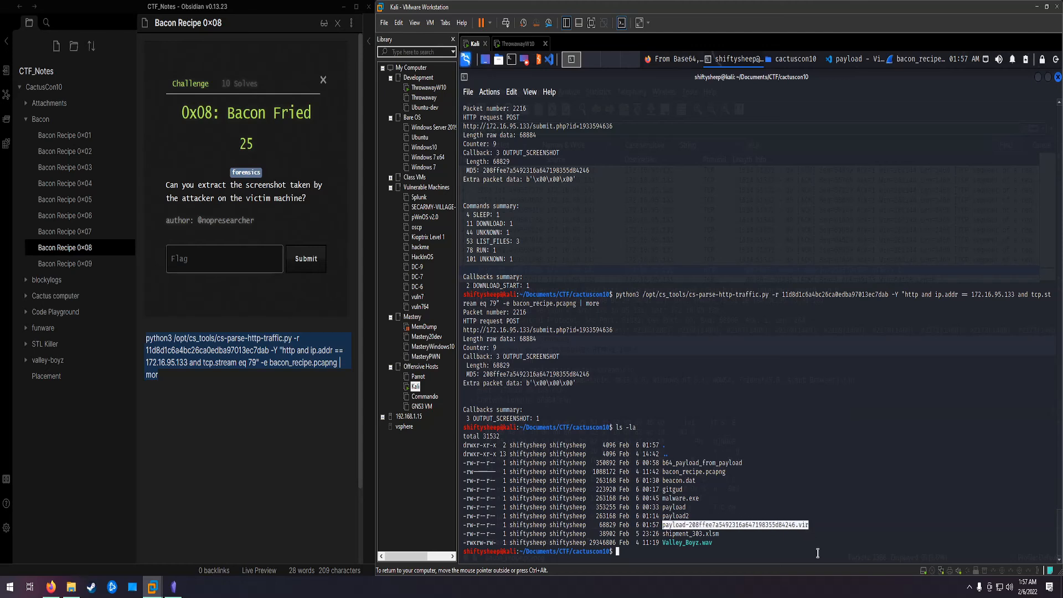
pyautogui.write('file')
pyautogui.middleClick(804, 538)
pyautogui.press('Return')
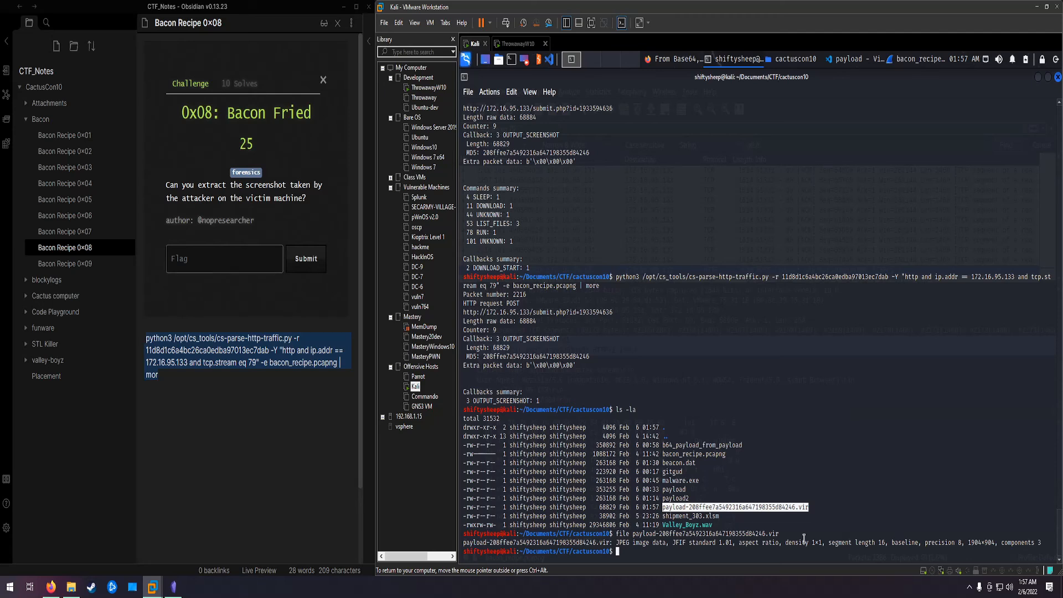
# Step: Rename the extracted payload .vir file to screenshot.jpg with mv
pyautogui.write('mv')
pyautogui.middleClick(804, 538)
pyautogui.write('scre')
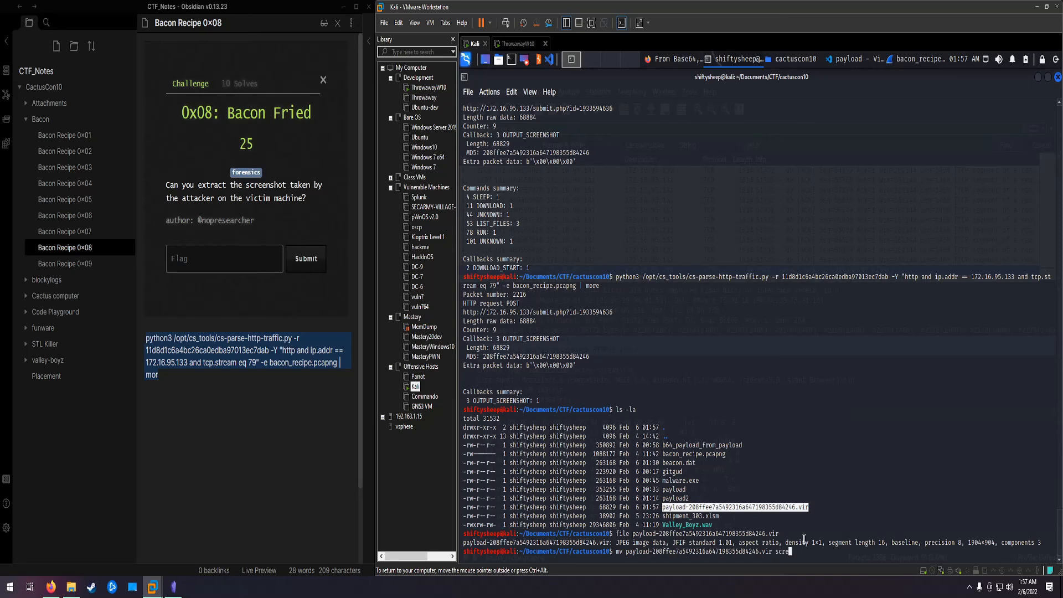
pyautogui.write('enshot.jpg')
pyautogui.press('Return')
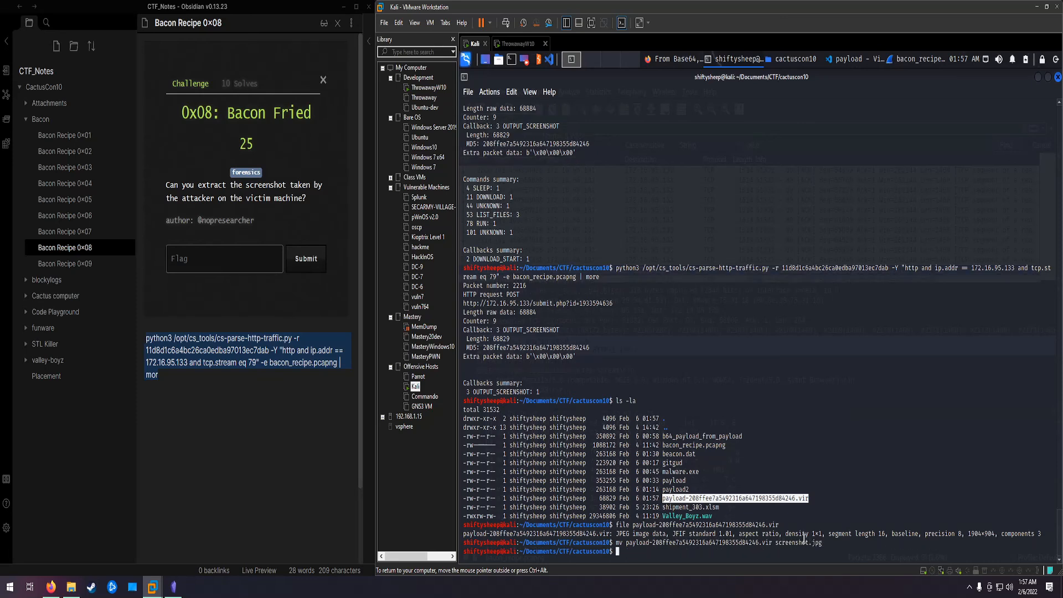
# Step: Launch GIMP (GNU Image Manipulation Program) in the Kali machine
pyautogui.click(468, 59)
pyautogui.write('gimp')
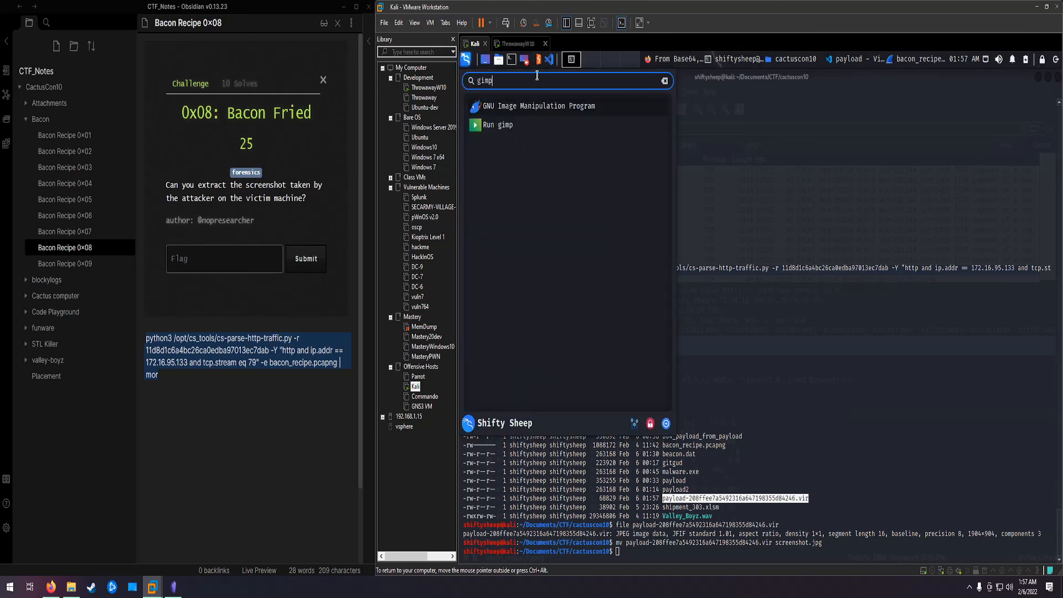
pyautogui.click(541, 108)
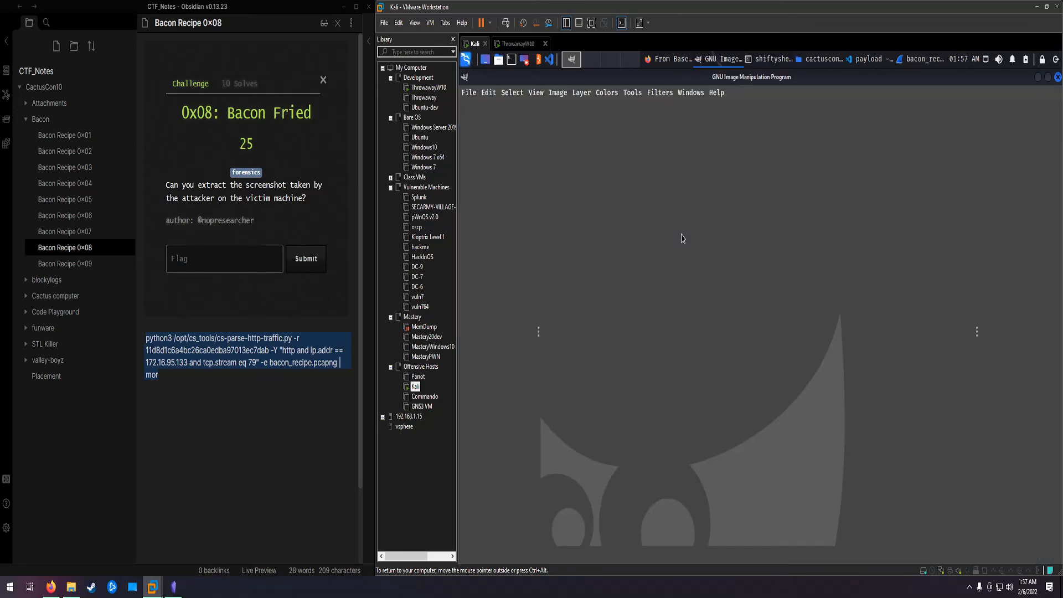
# Step: Open screenshot.jpg from the Documents/CTF/cactuscon10 folder in GIMP
pyautogui.click(472, 94)
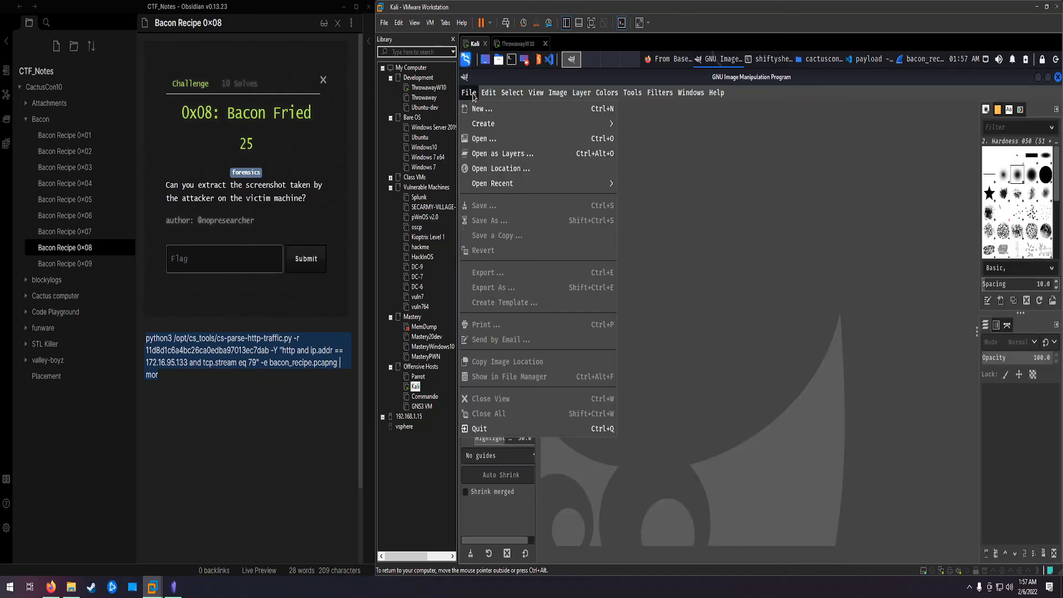
pyautogui.click(480, 140)
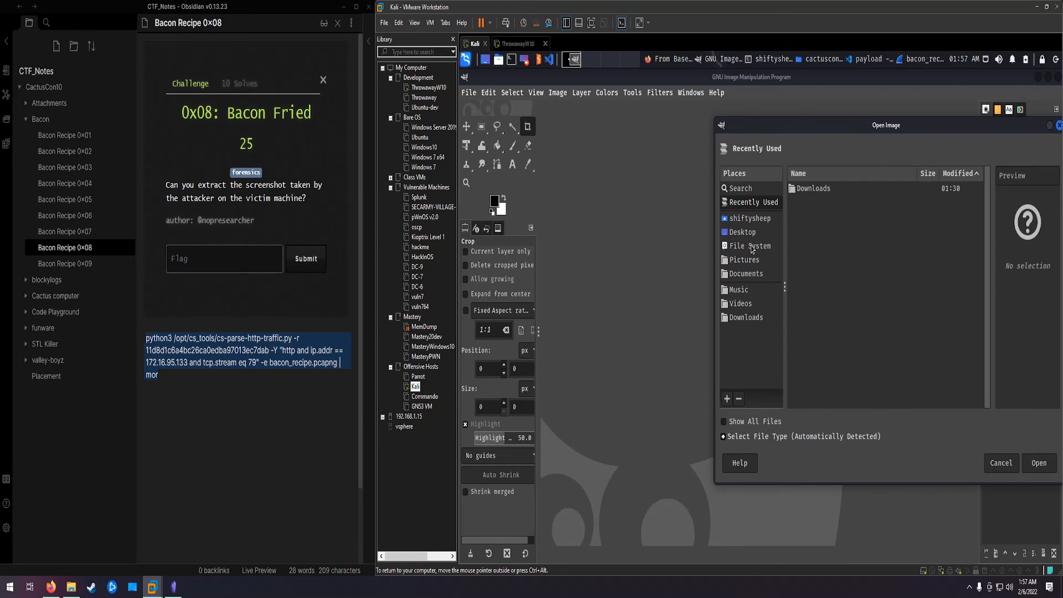
pyautogui.click(758, 223)
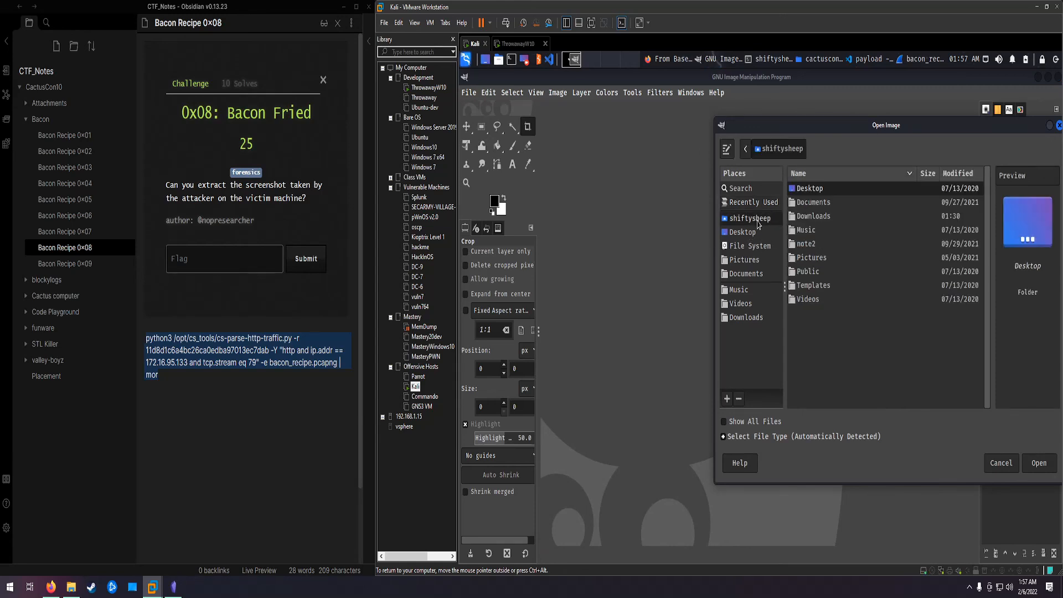
pyautogui.doubleClick(808, 203)
pyautogui.doubleClick(807, 202)
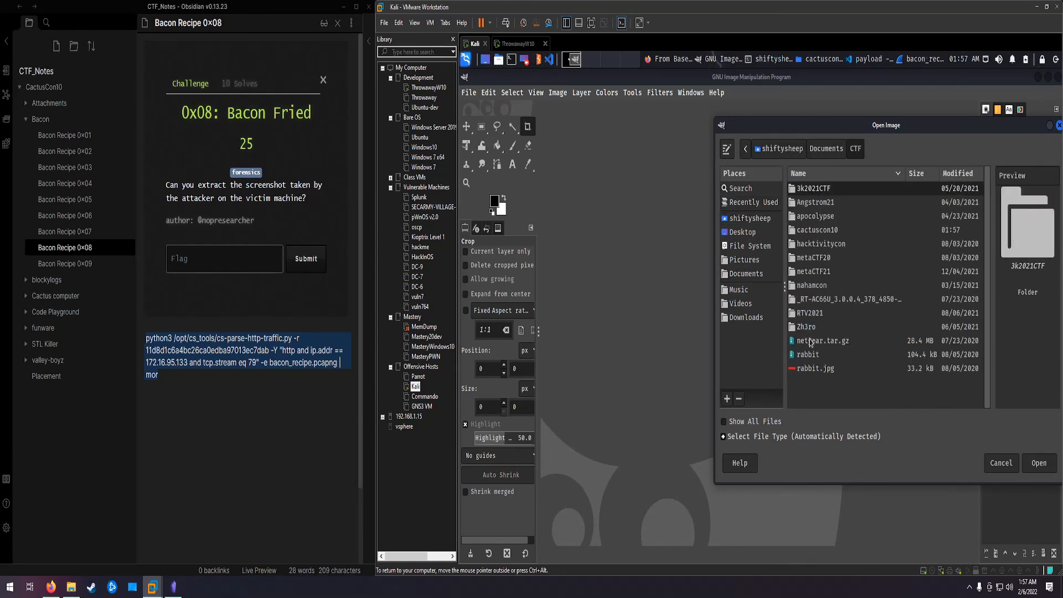
pyautogui.doubleClick(823, 230)
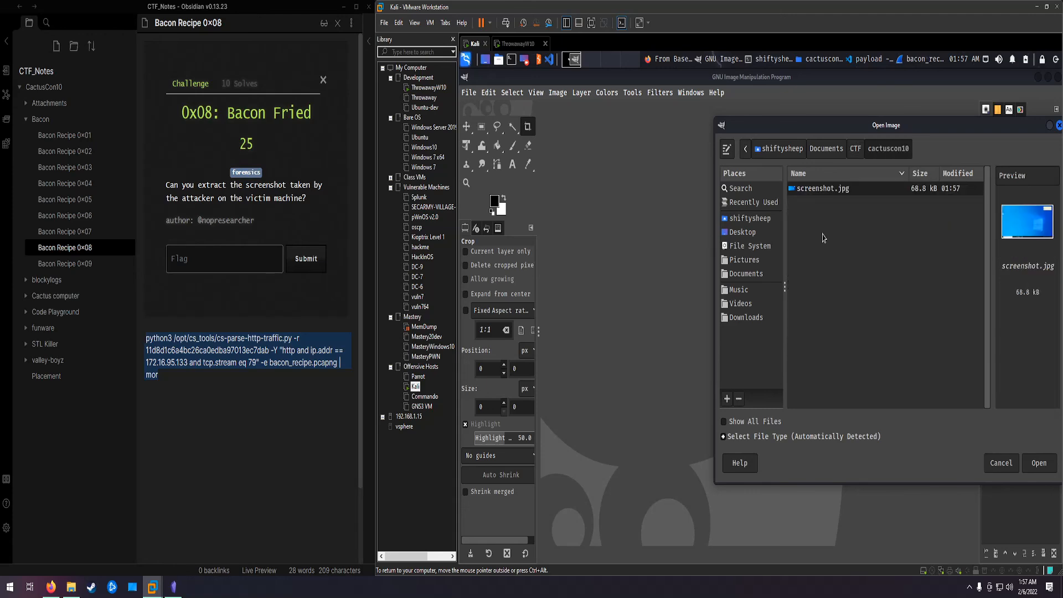
pyautogui.doubleClick(816, 188)
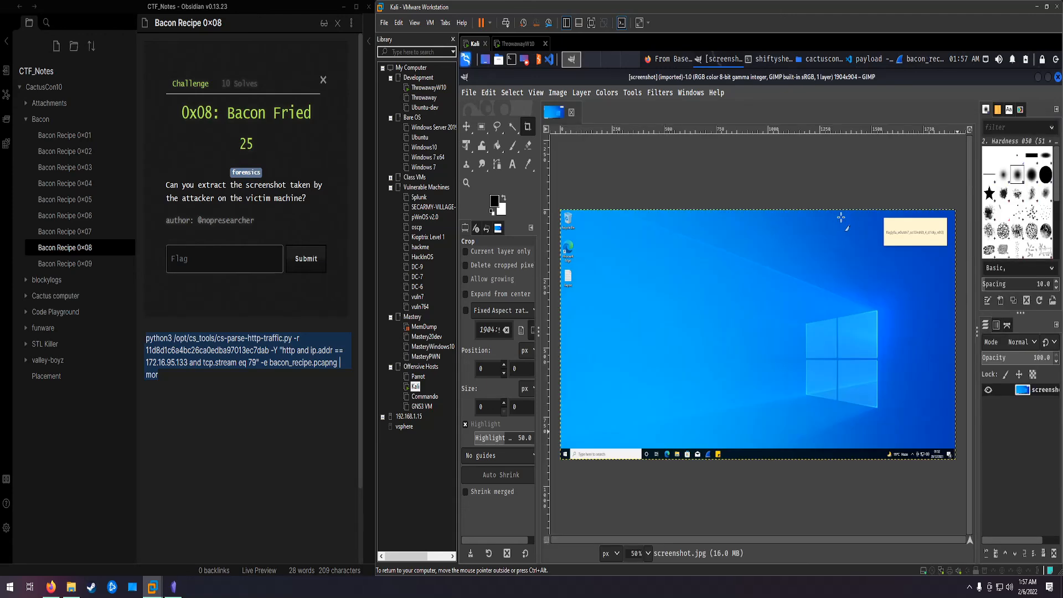
# Step: Zoom in on the sticky note in the screenshot to read its full flag, and minimize GIMP to return to the terminal
pyautogui.keyDown('ctrl'); pyautogui.scroll(3, 914, 241); pyautogui.keyUp('ctrl')
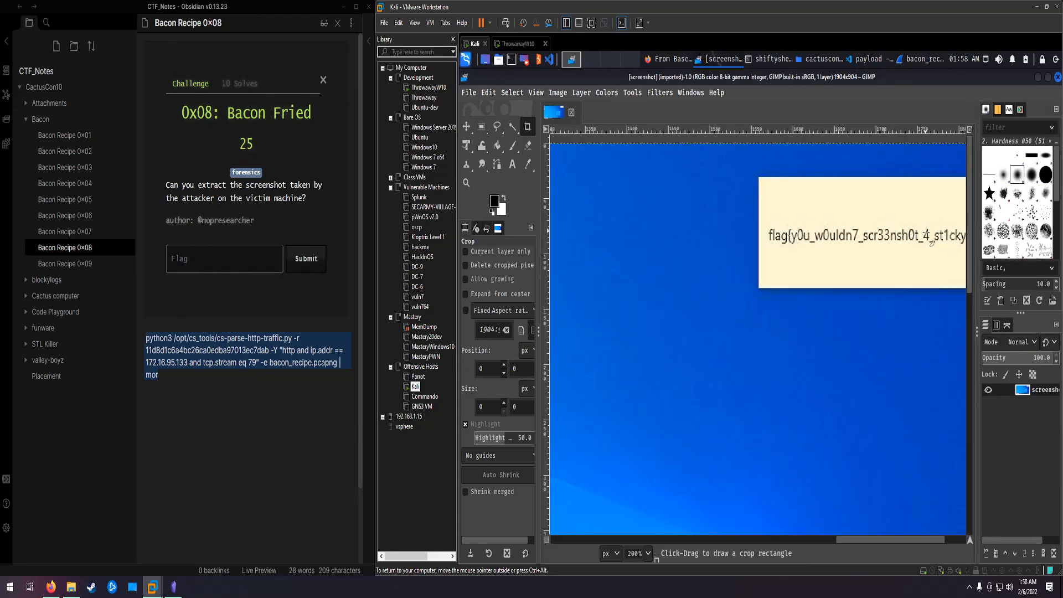
pyautogui.moveTo(836, 540); pyautogui.dragTo(868, 540)
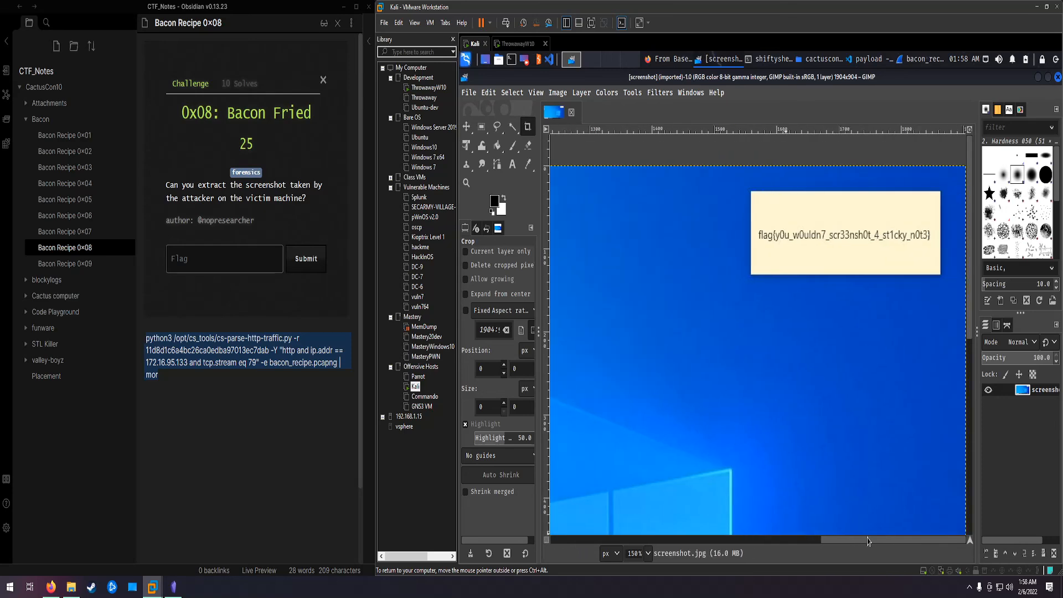
pyautogui.click(1038, 77)
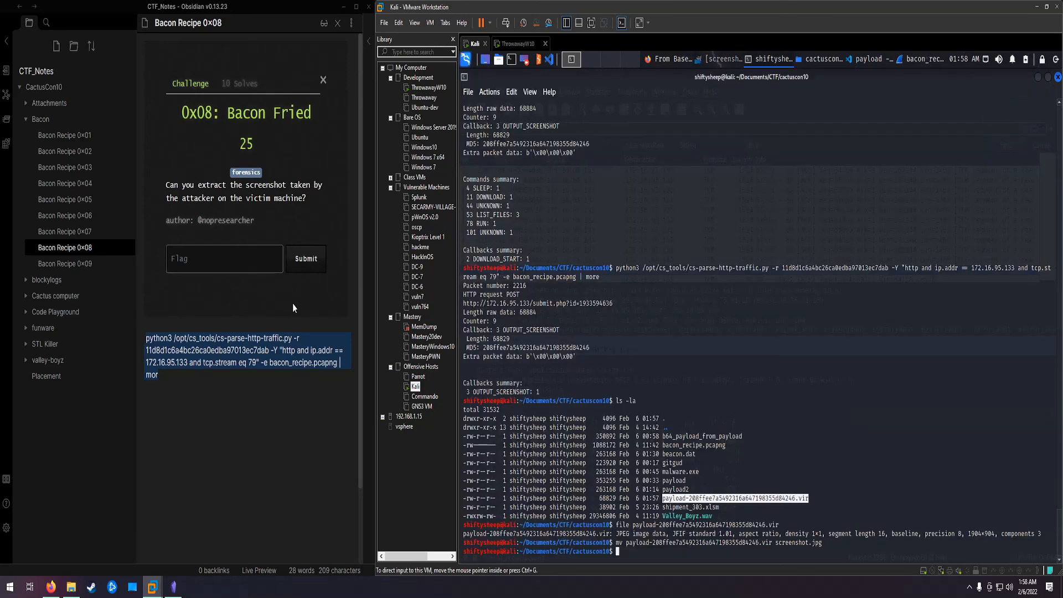
# Step: Open the Bacon Recipe 0x09 note, review the flag.txt.txt download in the earlier parser output, and select the note's full python3 command
pyautogui.click(81, 265)
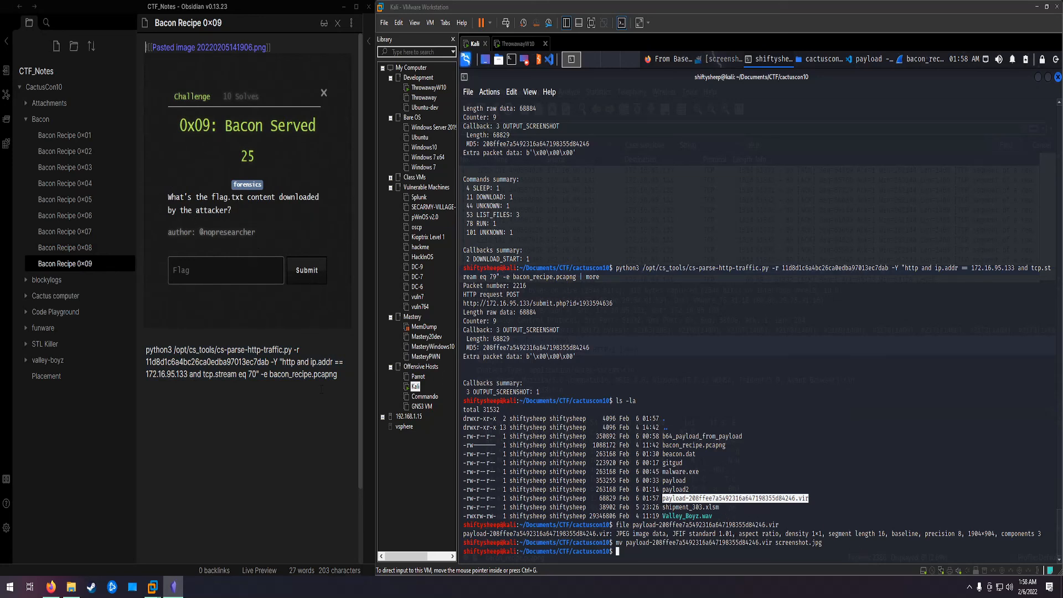
pyautogui.scroll(-1, 251, 384)
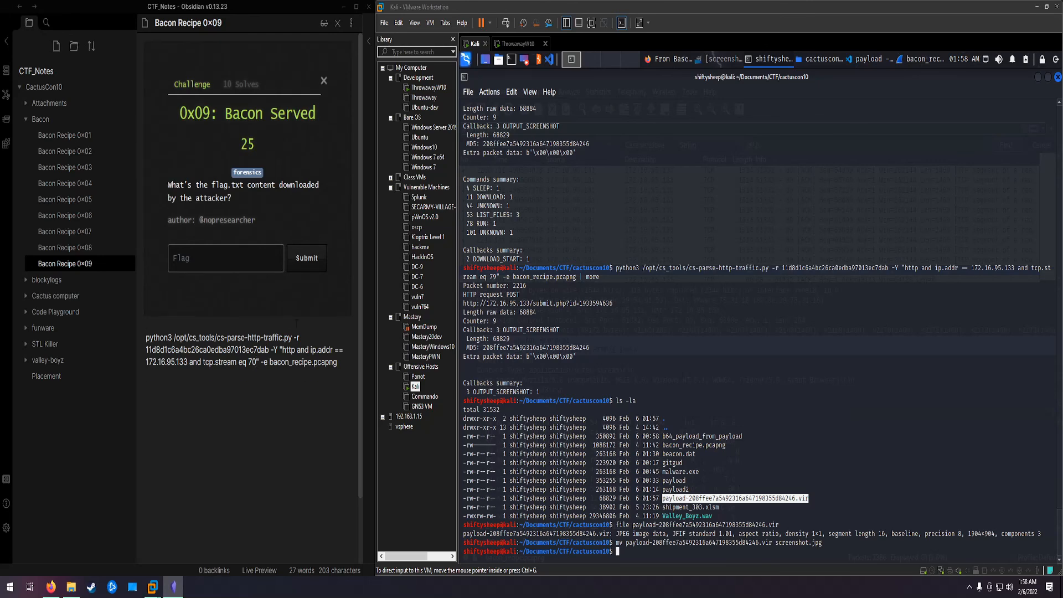
pyautogui.click(665, 352)
pyautogui.scroll(7, 652, 336)
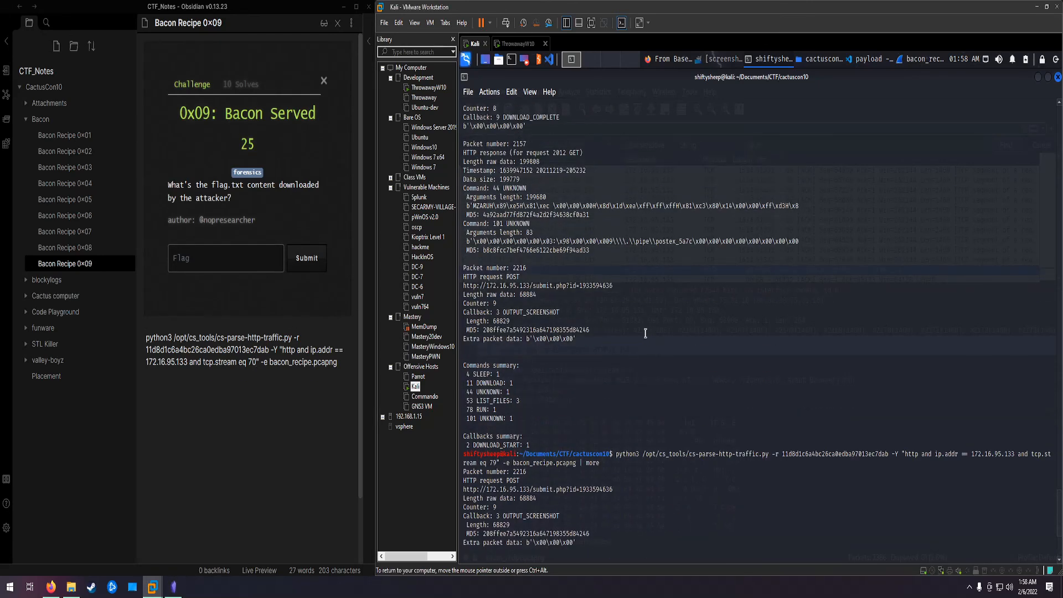
pyautogui.scroll(6, 646, 333)
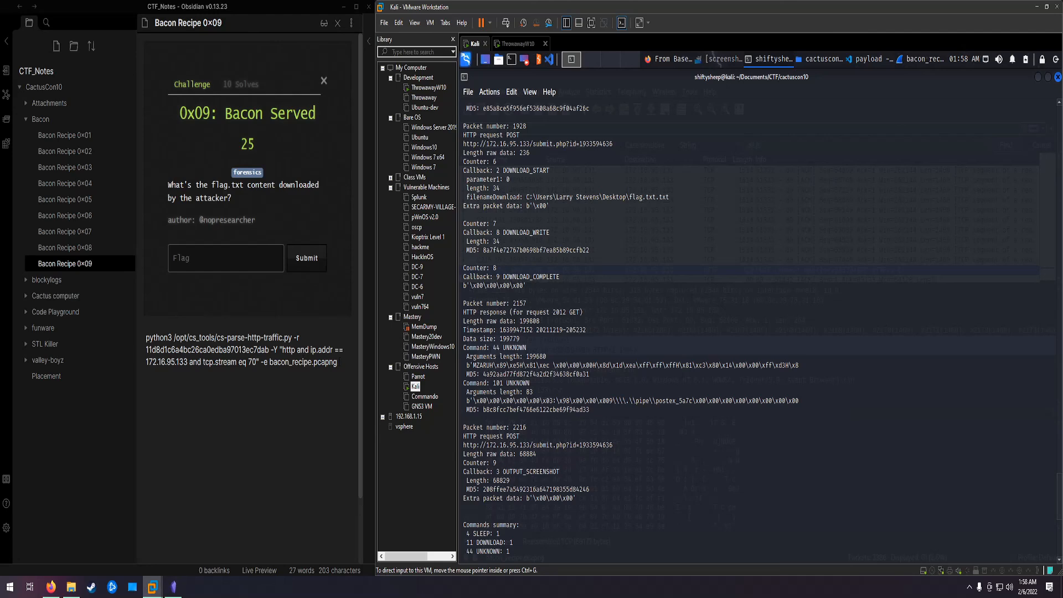
pyautogui.moveTo(339, 363); pyautogui.dragTo(146, 337)
pyautogui.hotkey('ctrl', 'c')
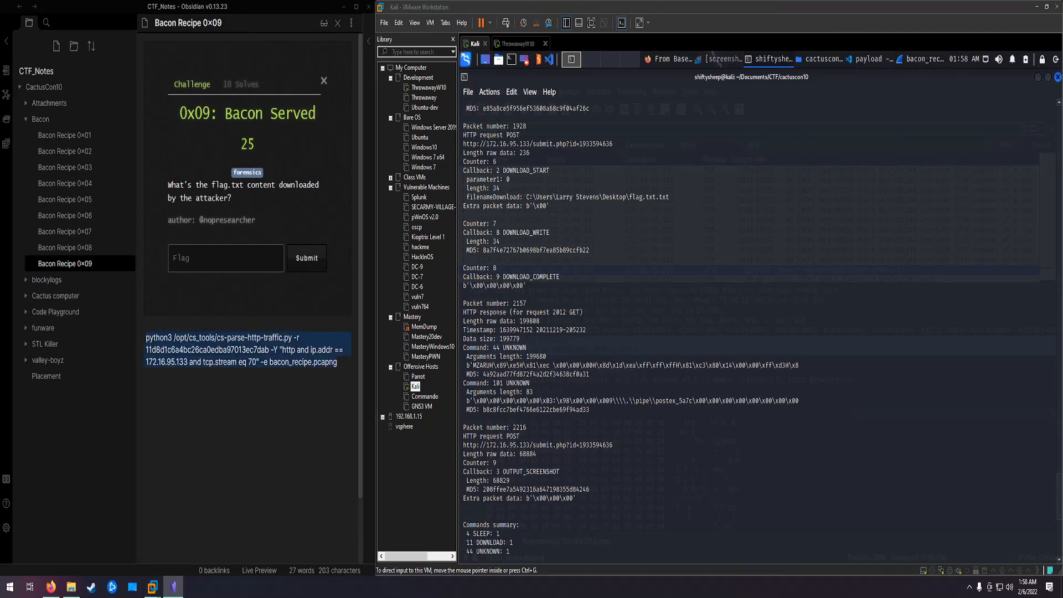
pyautogui.click(678, 484)
pyautogui.scroll(-14, 674, 462)
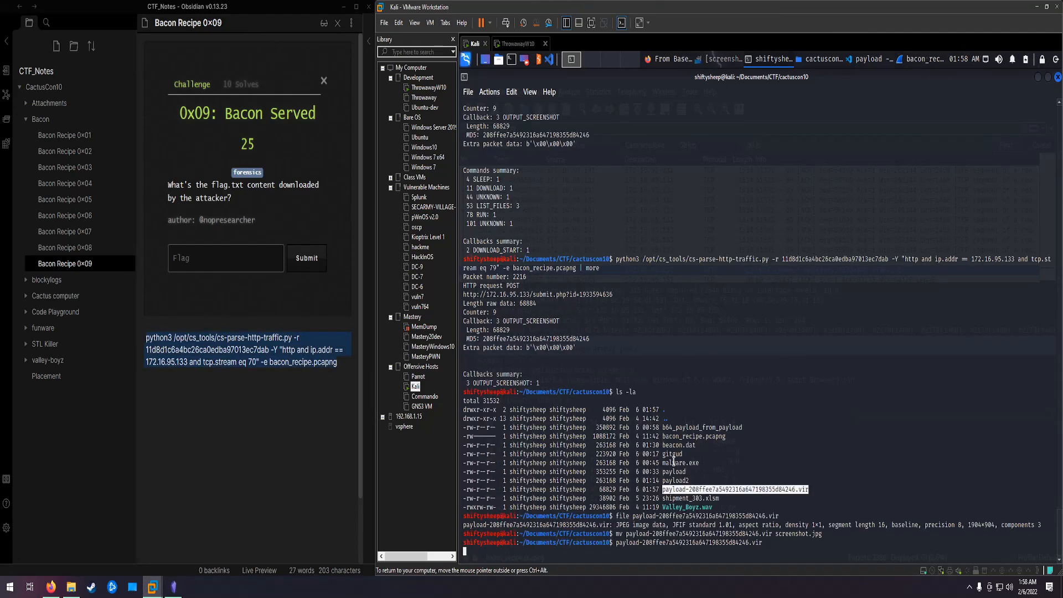
pyautogui.middleClick(674, 461)
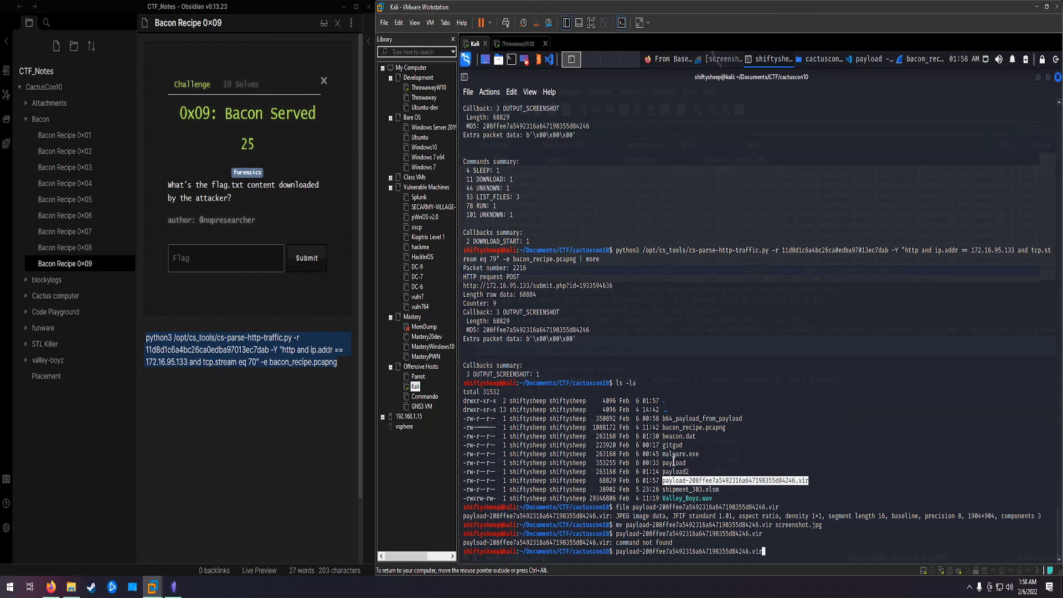
pyautogui.hotkey('ctrl', 'u')
# Step: Copy the 0x09 note's cs-parse-http-traffic.py command and run it in Kali with the raw key, tcp.stream eq 70 filter and -e
pyautogui.rightClick(219, 353)
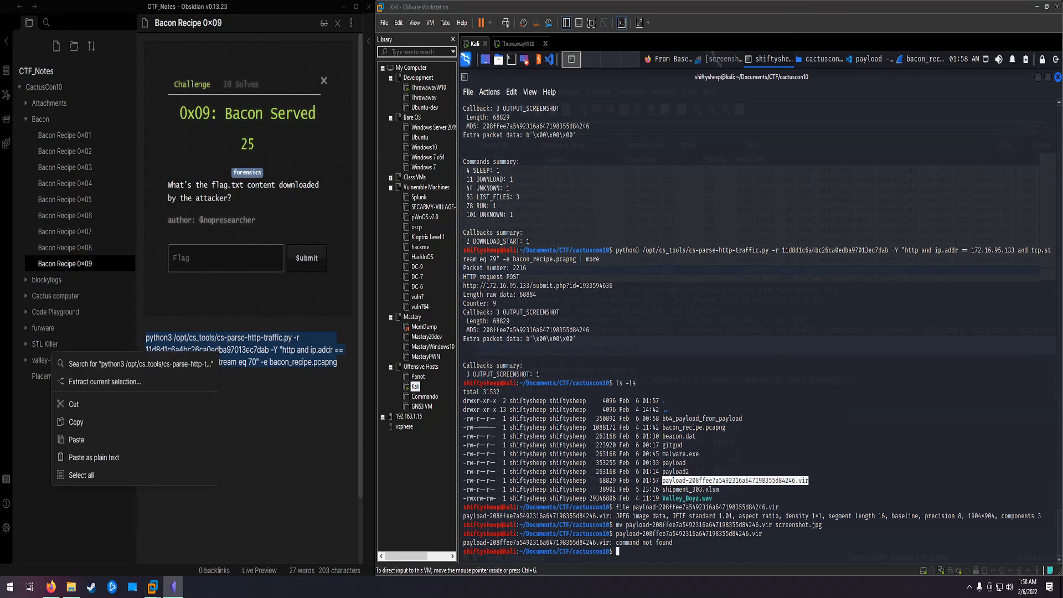
pyautogui.click(76, 422)
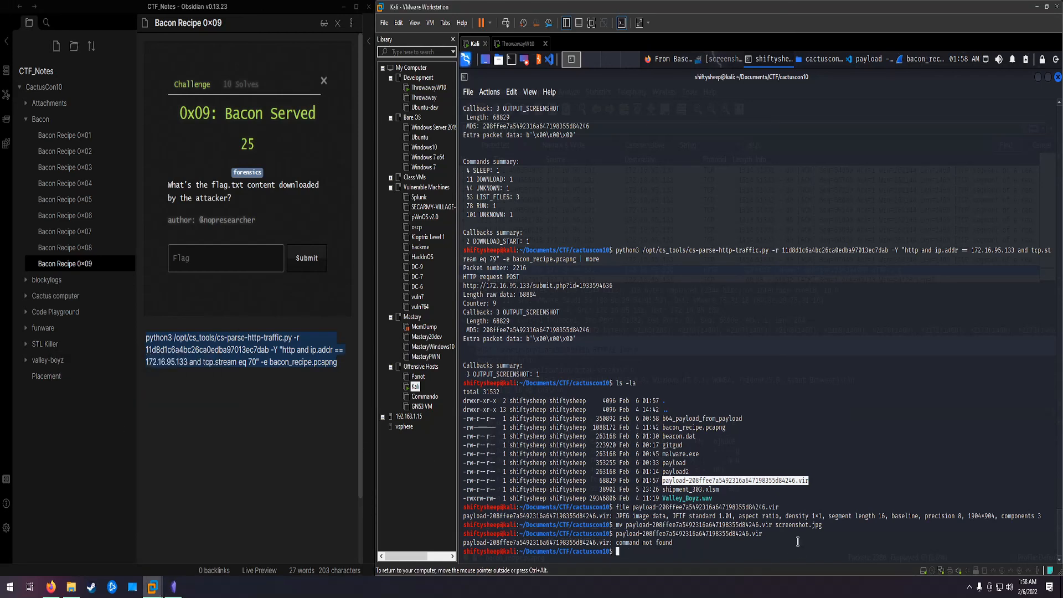
pyautogui.hotkey('ctrl', 'shift', 'v')
pyautogui.press('Return')
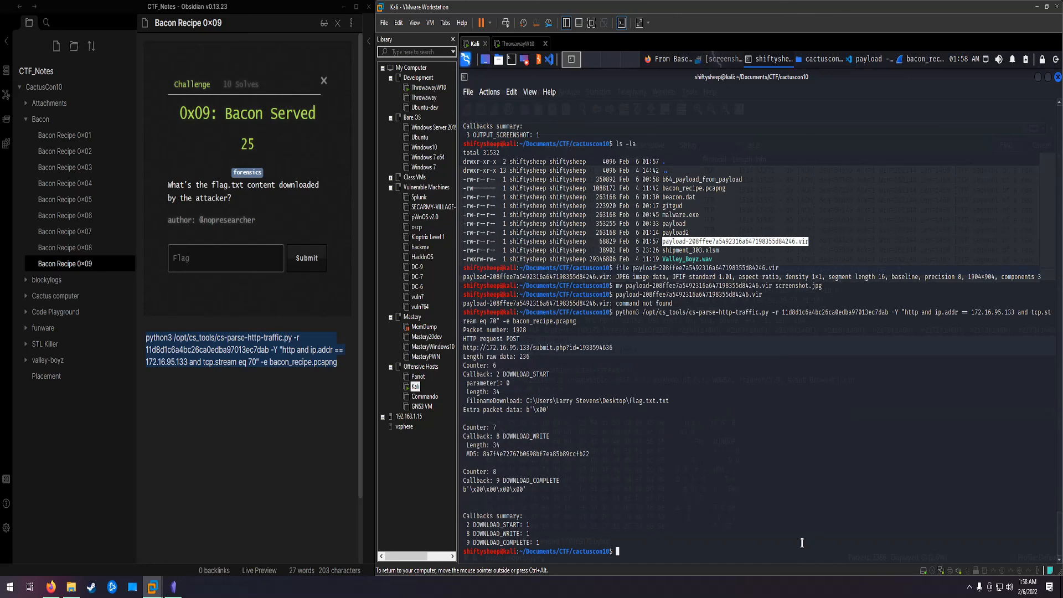
# Step: List the cactuscon10 folder with ls and rename the newly extracted payload .vir file to baconflag.txt with mv
pyautogui.write('ls')
pyautogui.press('Return')
pyautogui.doubleClick(685, 540)
pyautogui.hotkey('ctrl', 'c')
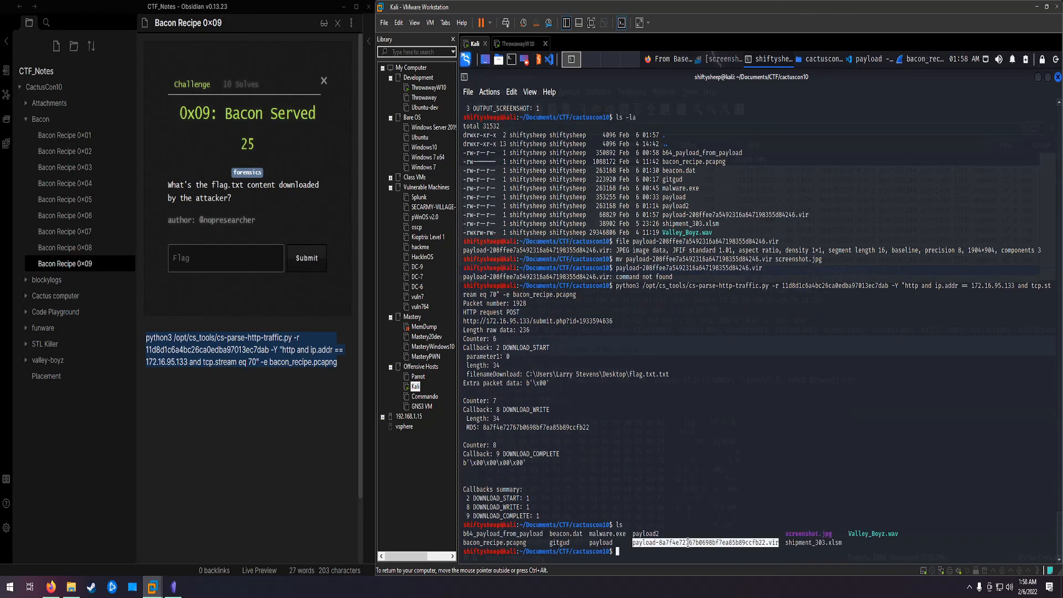
pyautogui.write('mv')
pyautogui.middleClick(688, 543)
pyautogui.write('bacon')
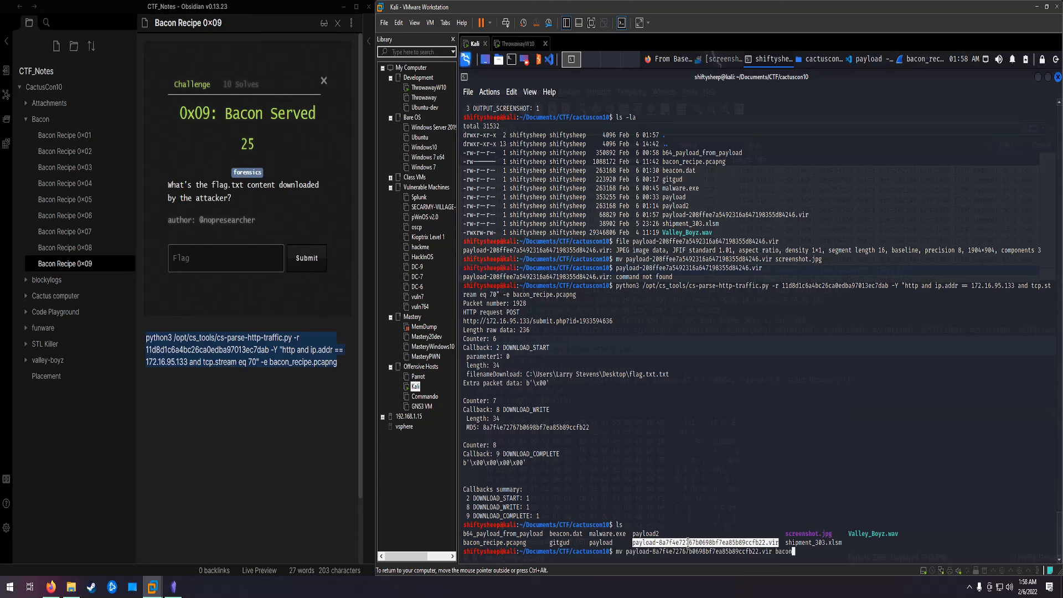
pyautogui.write('flag.txt')
pyautogui.press('Return')
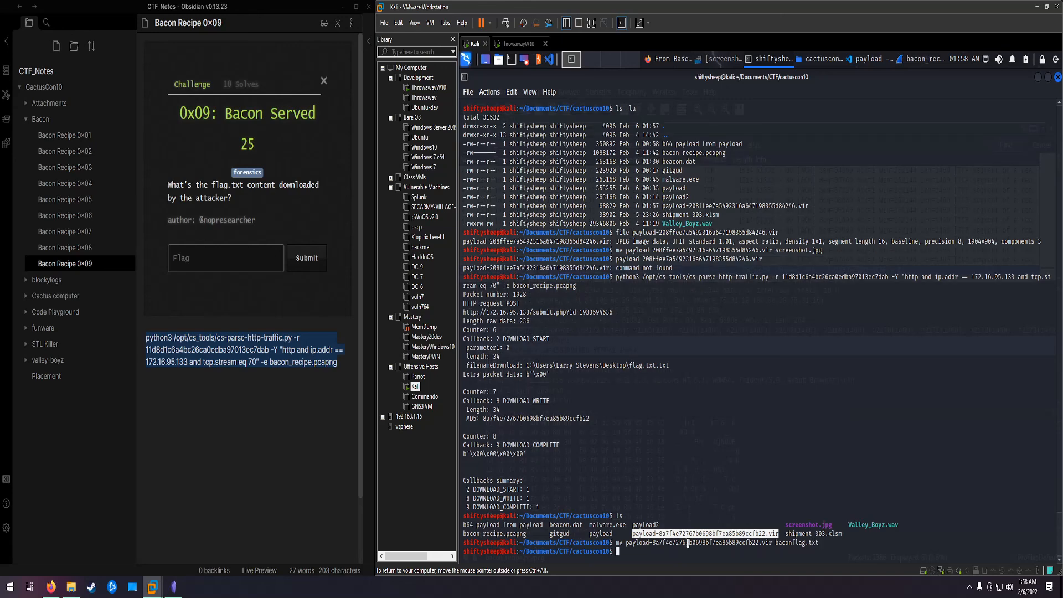
# Step: Print the contents of baconflag.txt with cat to read the downloaded flag
pyautogui.write('cat bacon')
pyautogui.press('Return')
pyautogui.press('Up')
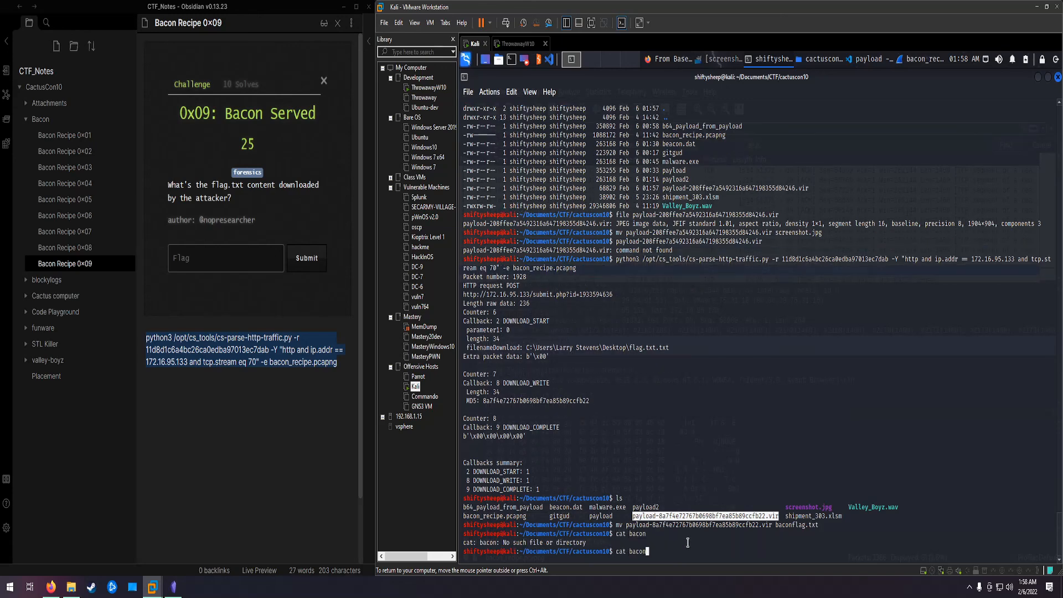
pyautogui.write('flag.txt')
pyautogui.press('Return')
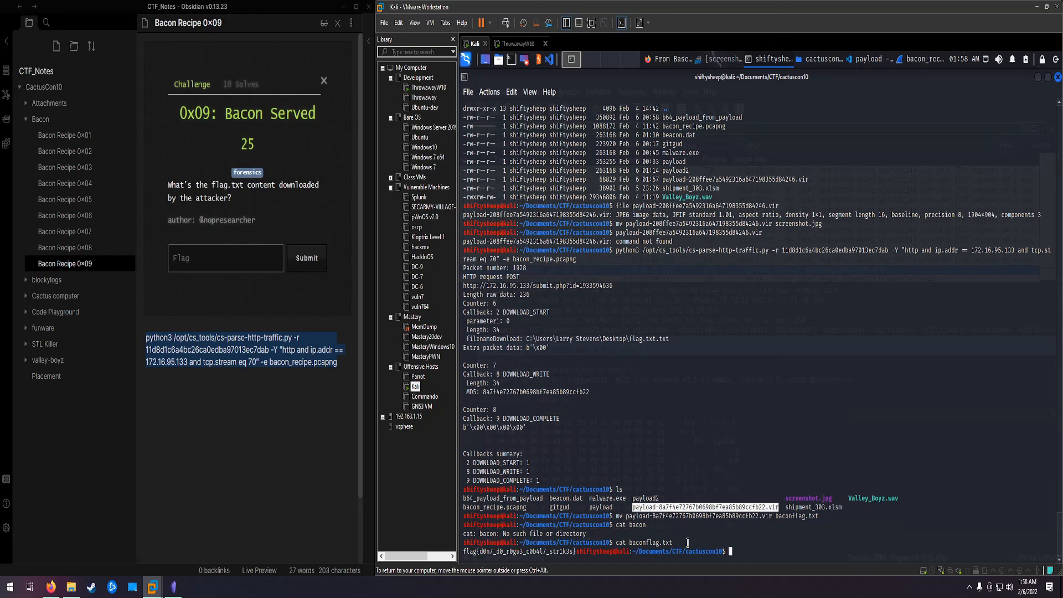